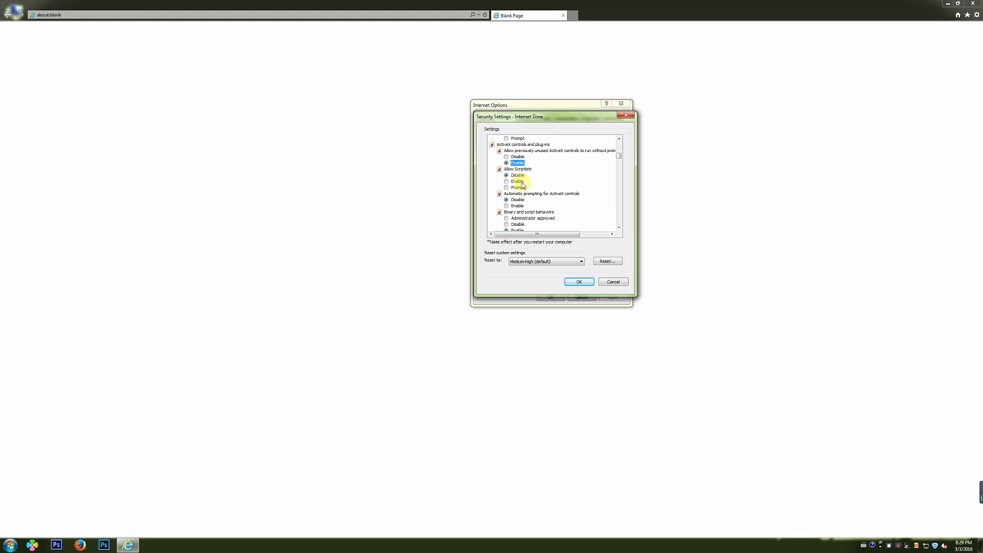
- Confirm the enabled Allow Scriptlets and ActiveX prompting settings and close Internet Options
{"action": "scroll", "coordinate": [528, 196], "scroll_direction": "down", "scroll_amount": 1}
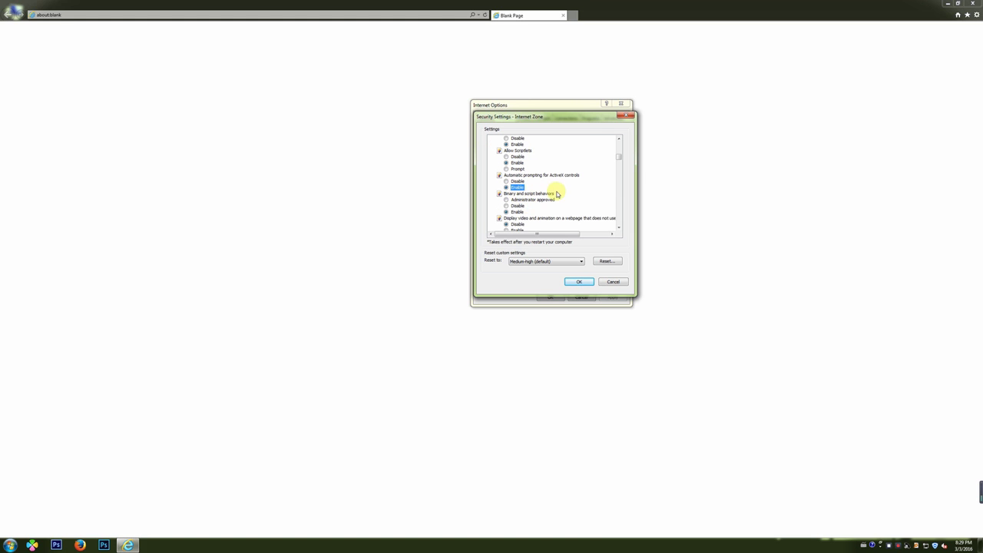
{"action": "scroll", "coordinate": [552, 195], "scroll_direction": "down", "scroll_amount": 1}
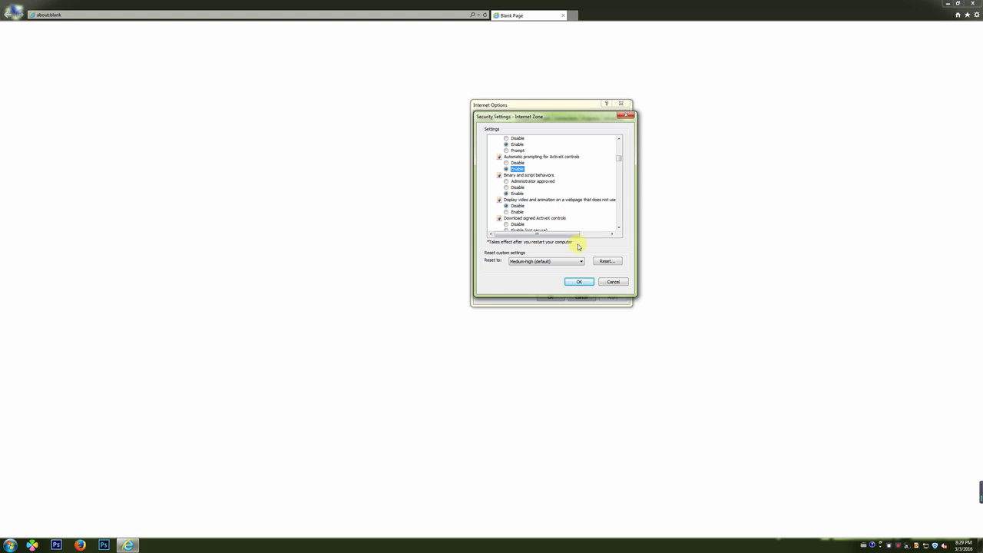
{"action": "left_click", "coordinate": [580, 281]}
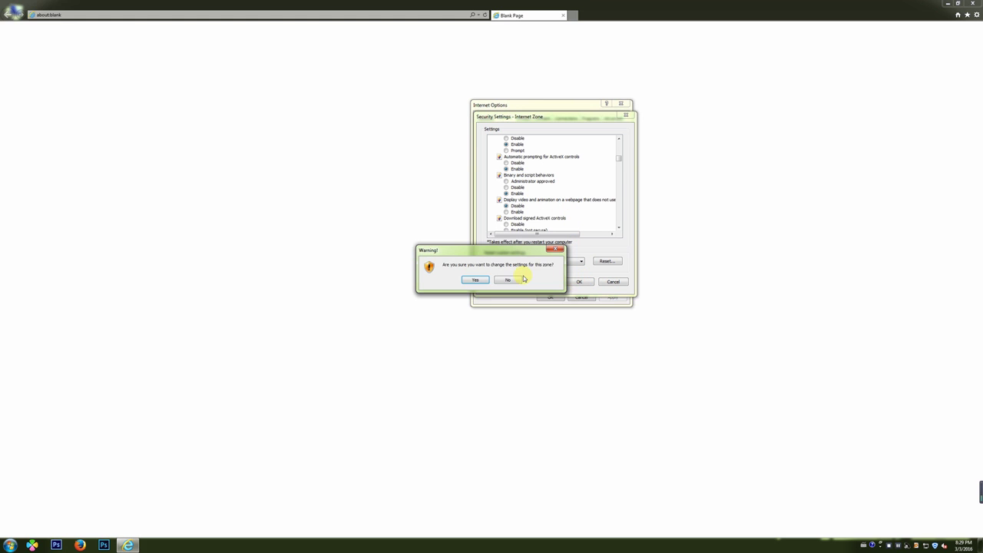
{"action": "left_click", "coordinate": [476, 281]}
{"action": "left_click", "coordinate": [556, 298]}
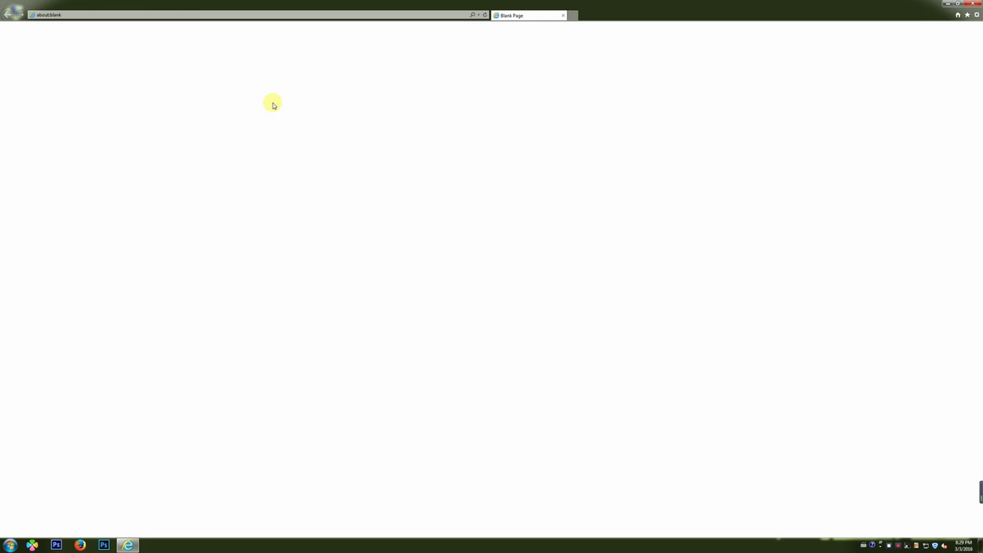
{"action": "left_click", "coordinate": [189, 14]}
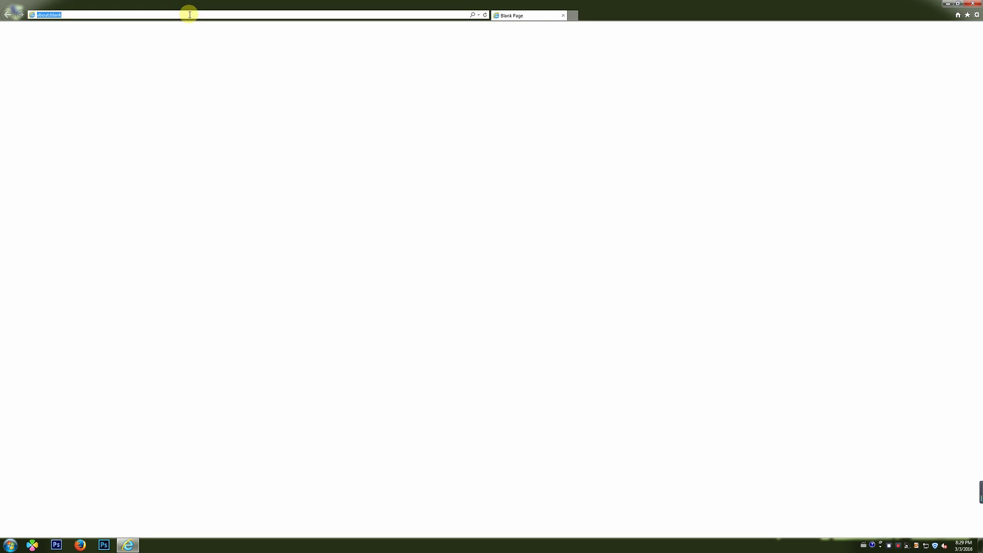
- Load the DVR at 192.168.2.102, log in, and accept the Main Stream bit rate type
{"action": "type", "text": "192.168.2.102/"}
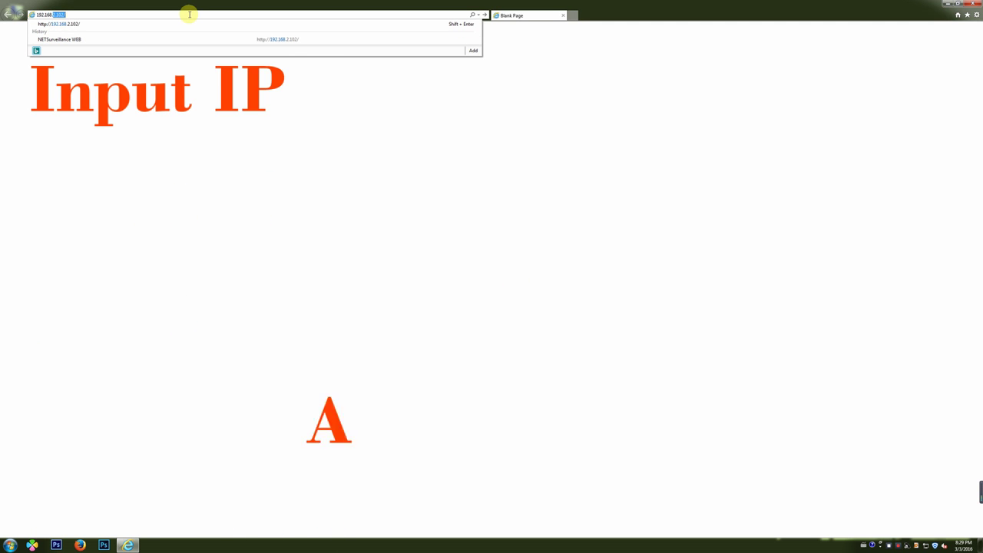
{"action": "key", "text": "Return"}
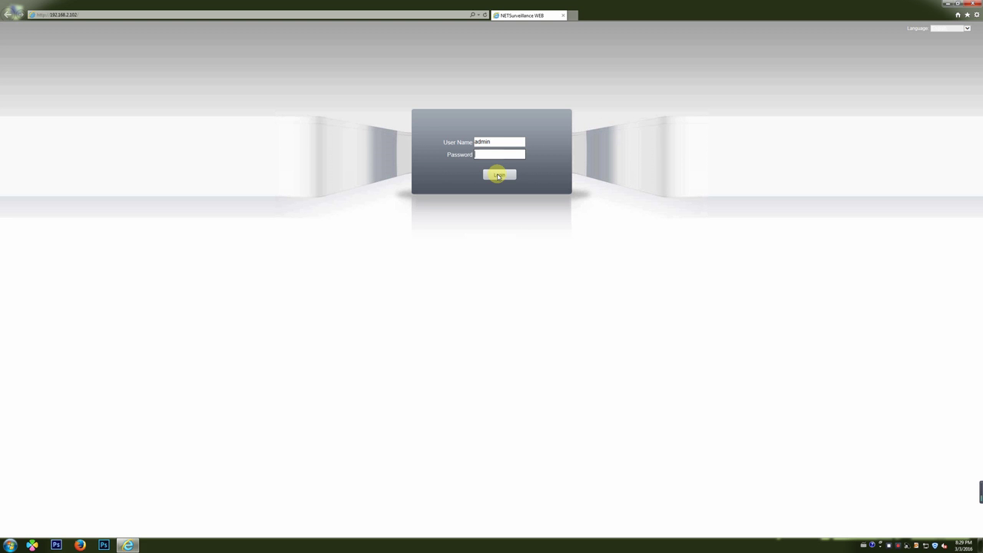
{"action": "left_click", "coordinate": [498, 176]}
{"action": "left_click", "coordinate": [463, 290]}
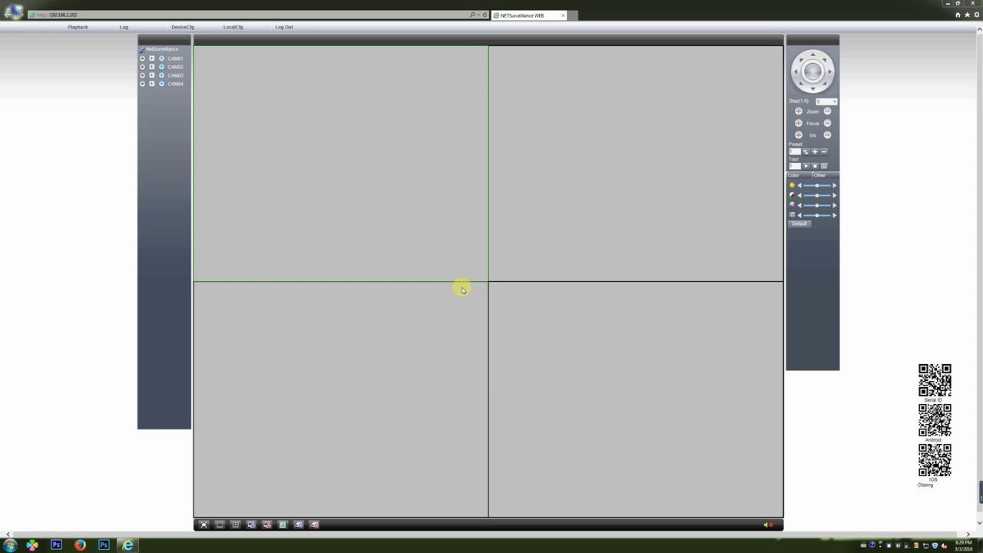
- Select the CAM02 and CAM04 views and open Device config at its Record section
{"action": "left_click", "coordinate": [556, 181]}
{"action": "left_click", "coordinate": [530, 320]}
{"action": "left_click", "coordinate": [408, 322]}
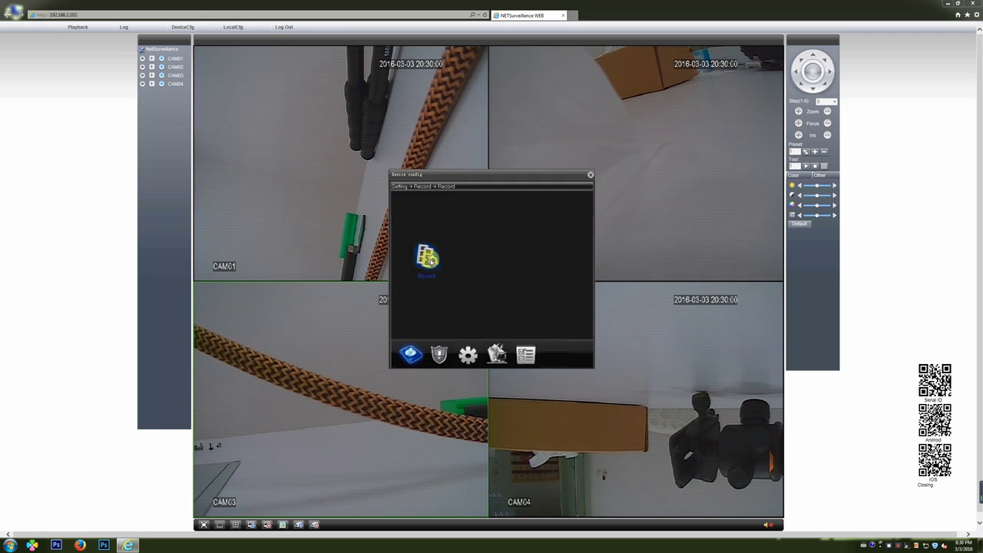
- Review the Record and Alarm Video Motion settings, cancelling each without saving
{"action": "left_click", "coordinate": [426, 258]}
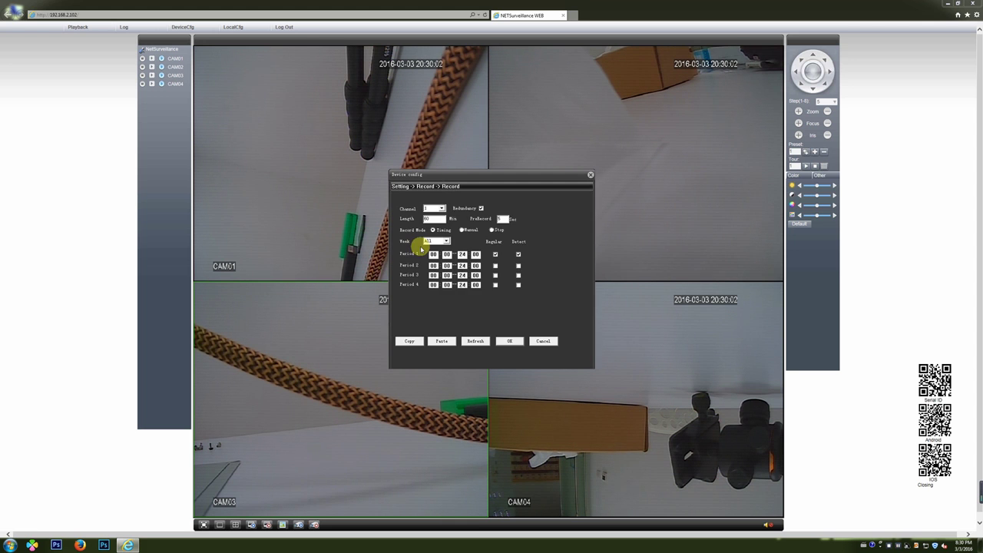
{"action": "left_click", "coordinate": [542, 342]}
{"action": "left_click", "coordinate": [440, 354]}
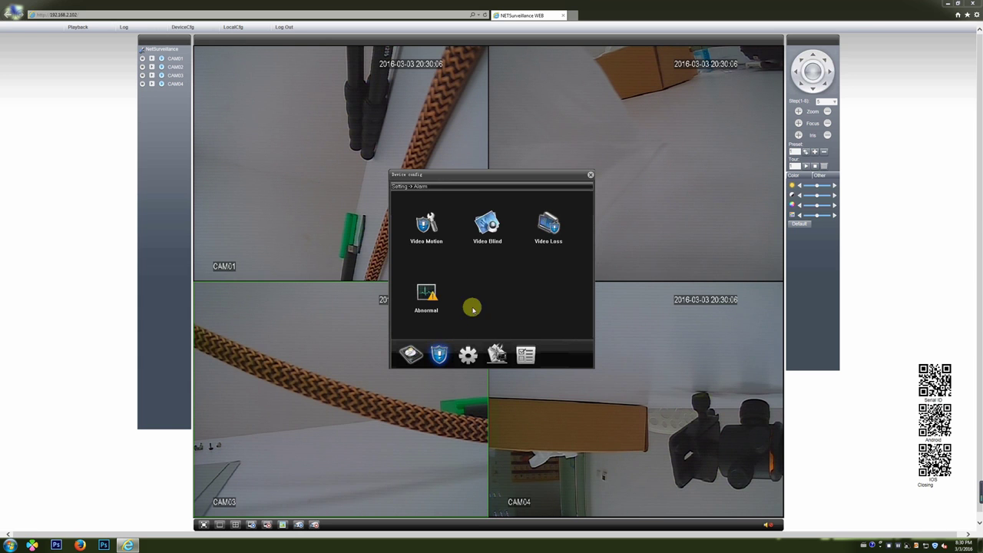
{"action": "left_click", "coordinate": [430, 230]}
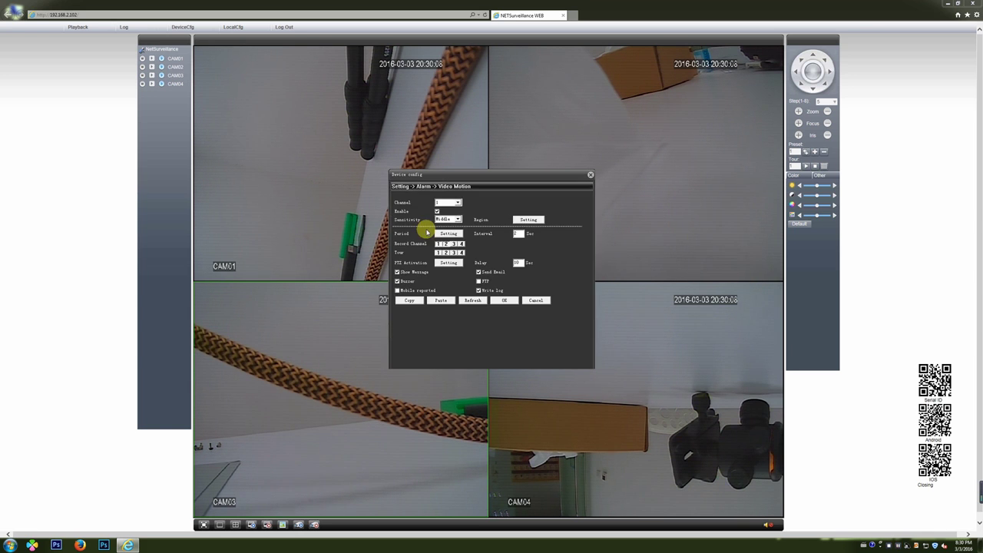
{"action": "left_click", "coordinate": [531, 301]}
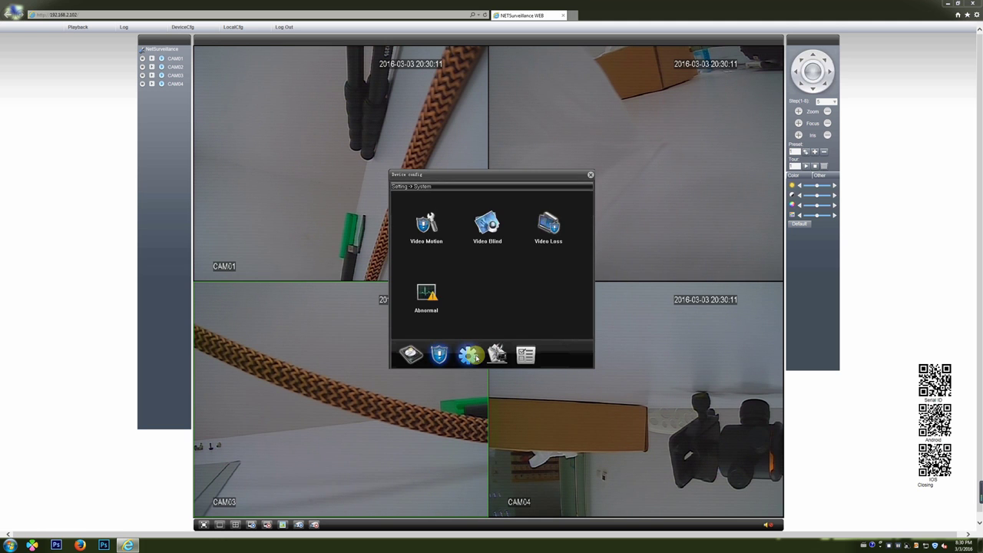
- Review the System General and Encode settings without saving
{"action": "left_click", "coordinate": [468, 355]}
{"action": "left_click", "coordinate": [423, 236]}
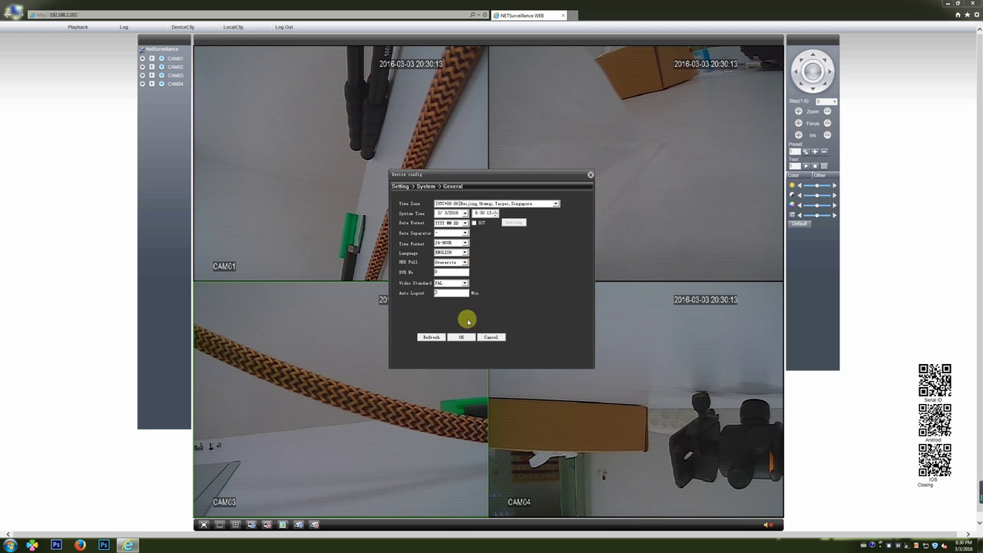
{"action": "left_click", "coordinate": [491, 338]}
{"action": "left_click", "coordinate": [463, 229]}
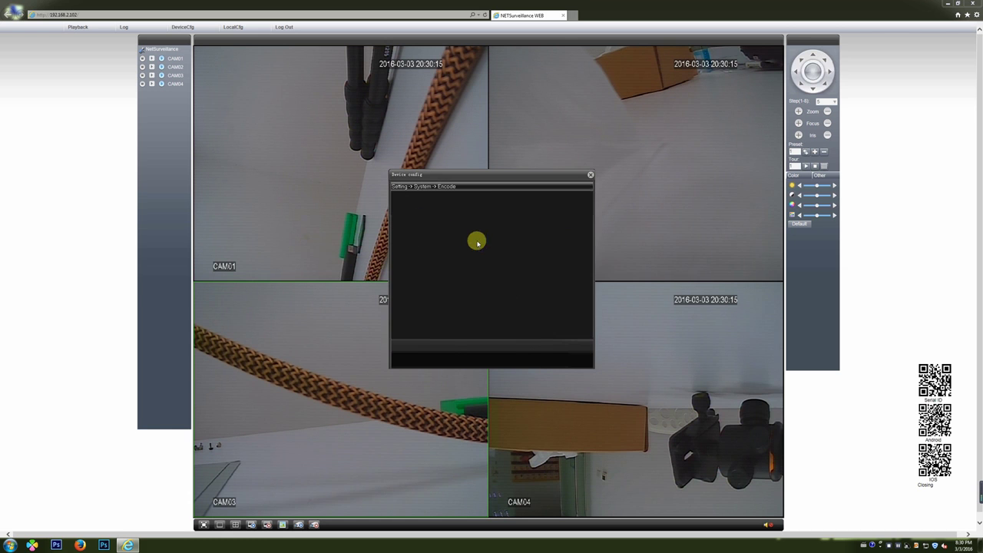
{"action": "left_click", "coordinate": [519, 343]}
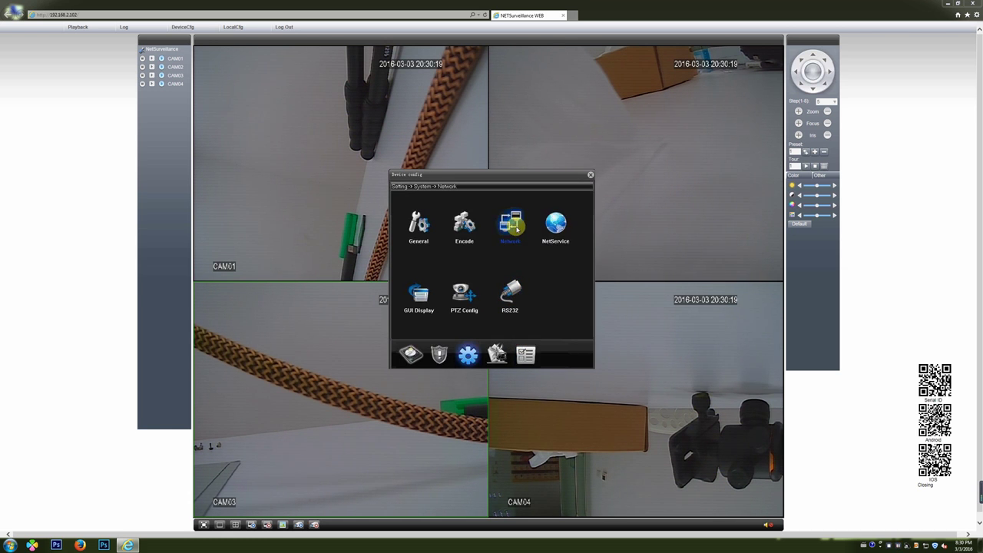
- Review the Network settings and the NetService EMAIL settings, closing without saving
{"action": "left_click", "coordinate": [515, 224]}
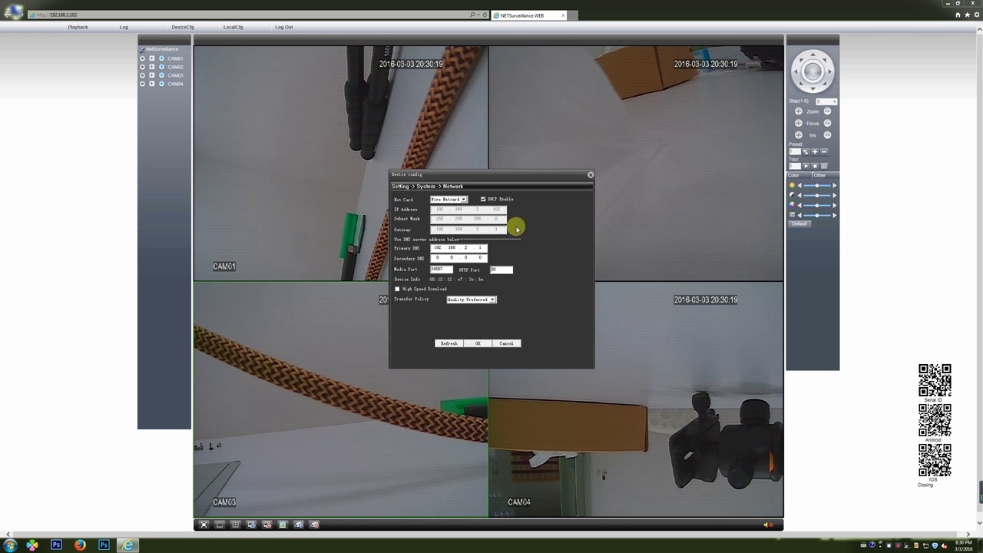
{"action": "left_click", "coordinate": [508, 343]}
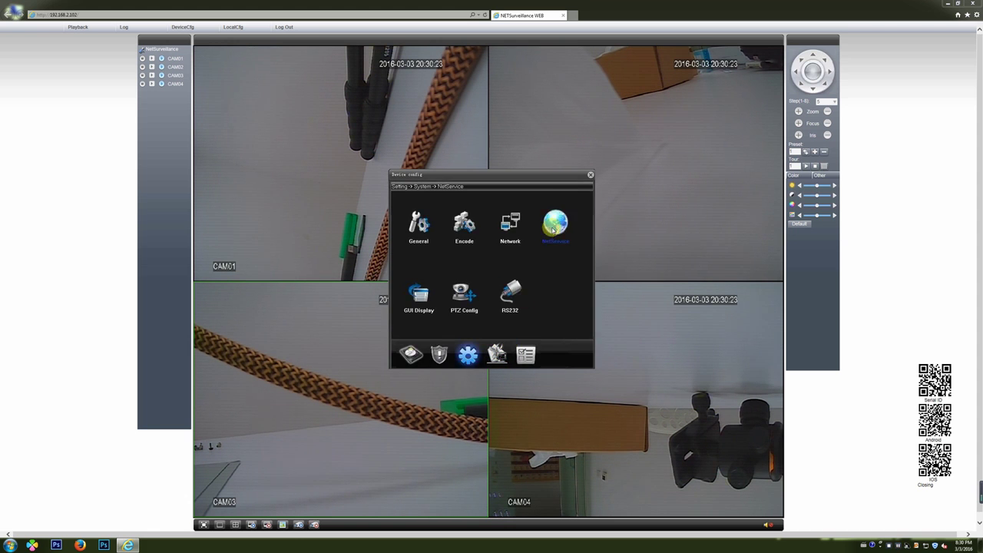
{"action": "left_click", "coordinate": [559, 226]}
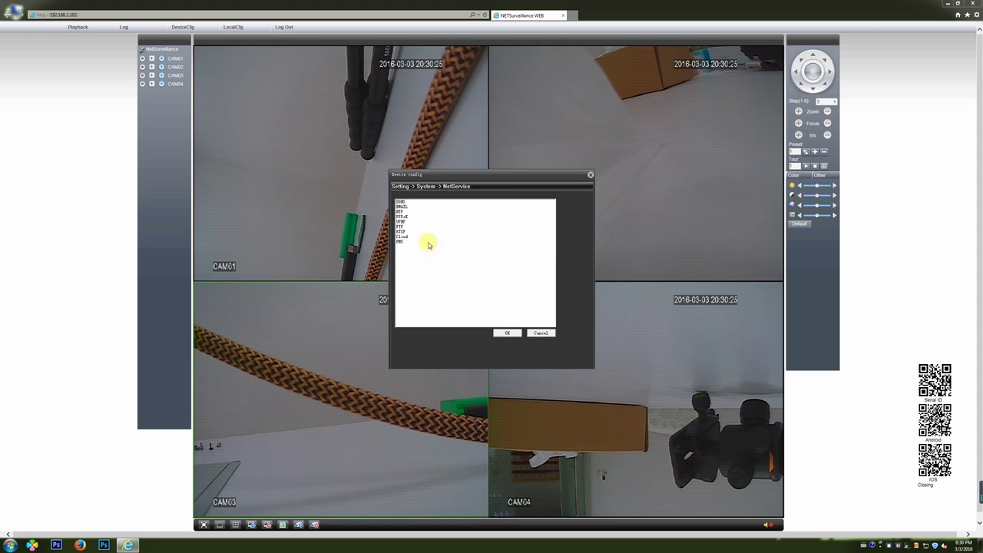
{"action": "double_click", "coordinate": [405, 207]}
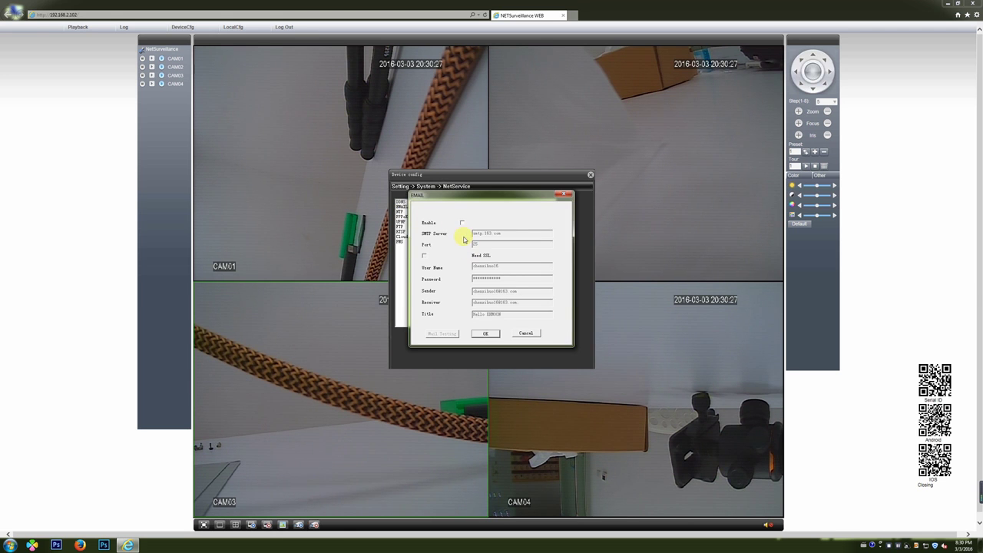
{"action": "left_click", "coordinate": [462, 223]}
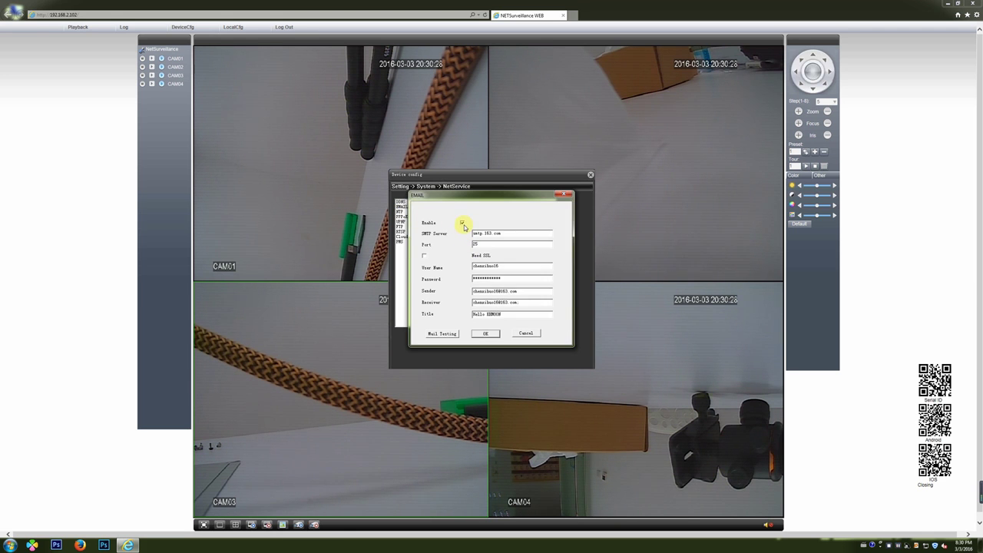
{"action": "left_click", "coordinate": [526, 333]}
{"action": "left_click", "coordinate": [540, 335]}
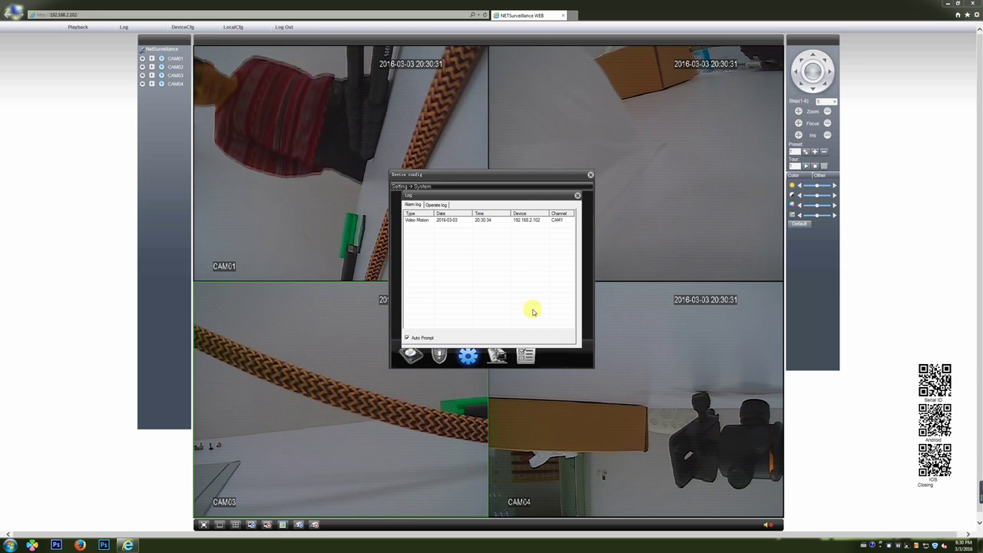
- Check the Video Motion alarm entry, then close Device config and the recurring alarm log popups
{"action": "left_click", "coordinate": [448, 221]}
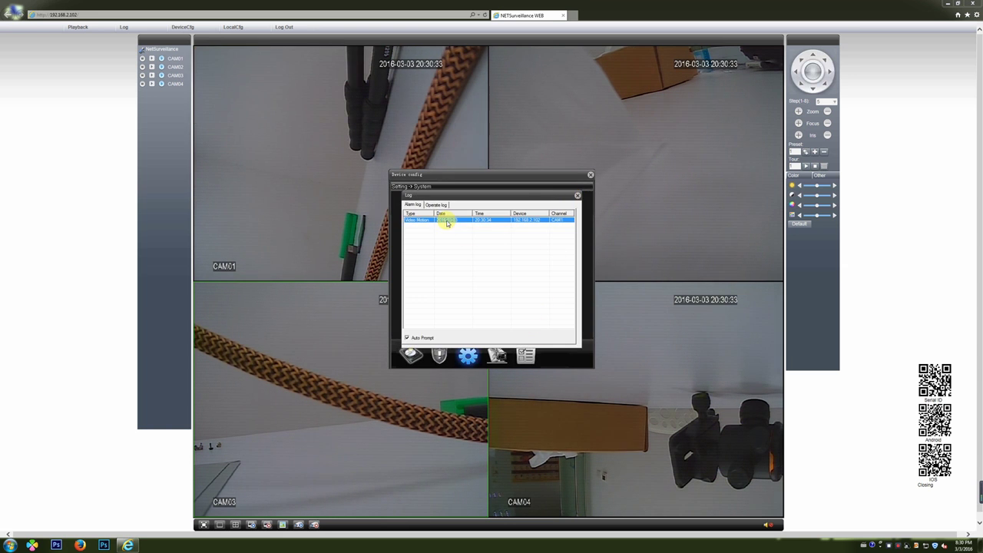
{"action": "left_click", "coordinate": [576, 198]}
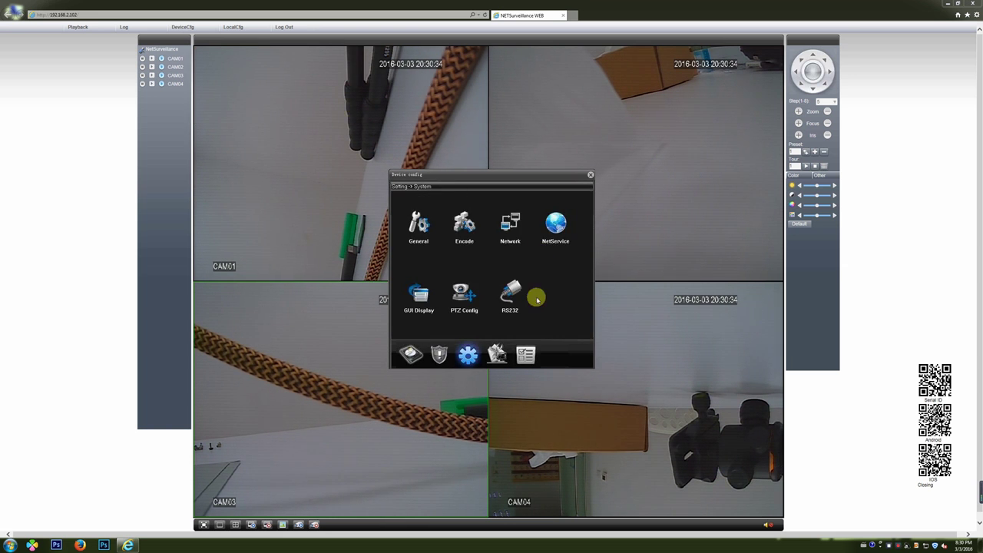
{"action": "left_click", "coordinate": [499, 355]}
{"action": "left_click", "coordinate": [526, 355]}
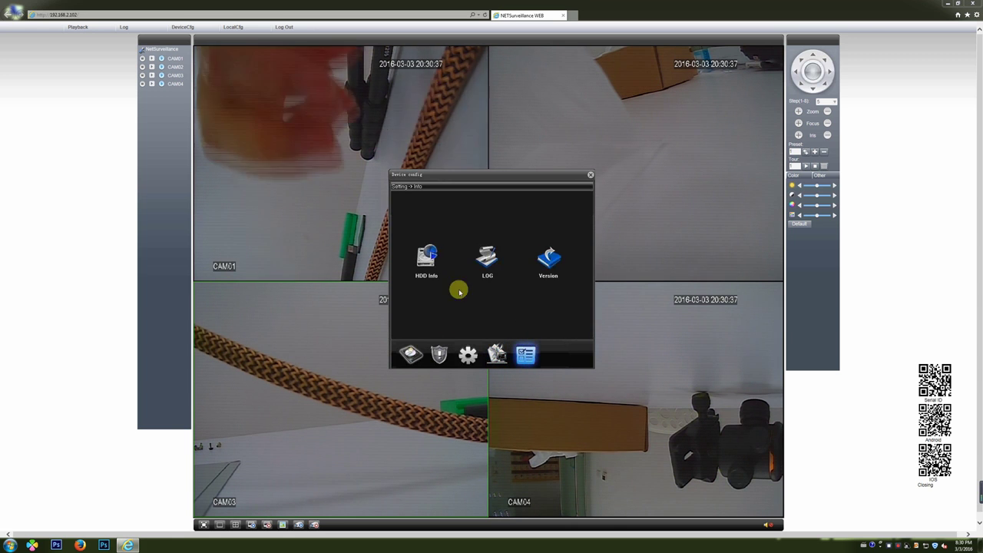
{"action": "left_click", "coordinate": [487, 260]}
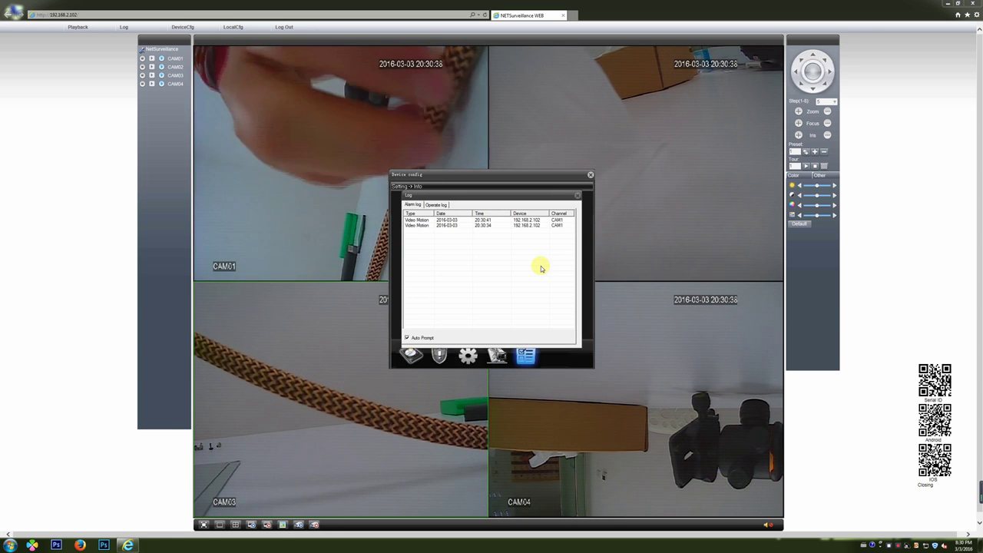
{"action": "left_click", "coordinate": [577, 196]}
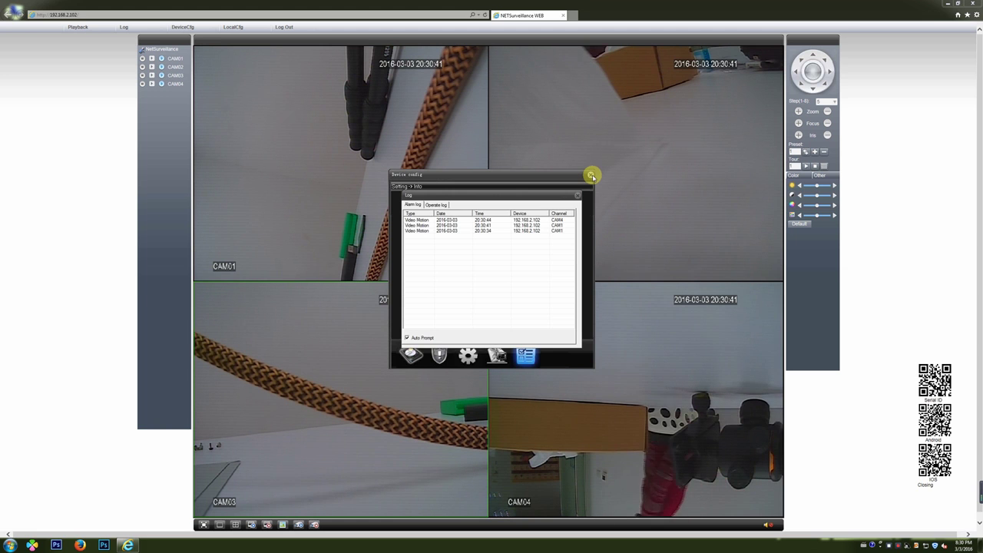
{"action": "left_click", "coordinate": [577, 195]}
{"action": "left_click", "coordinate": [590, 175]}
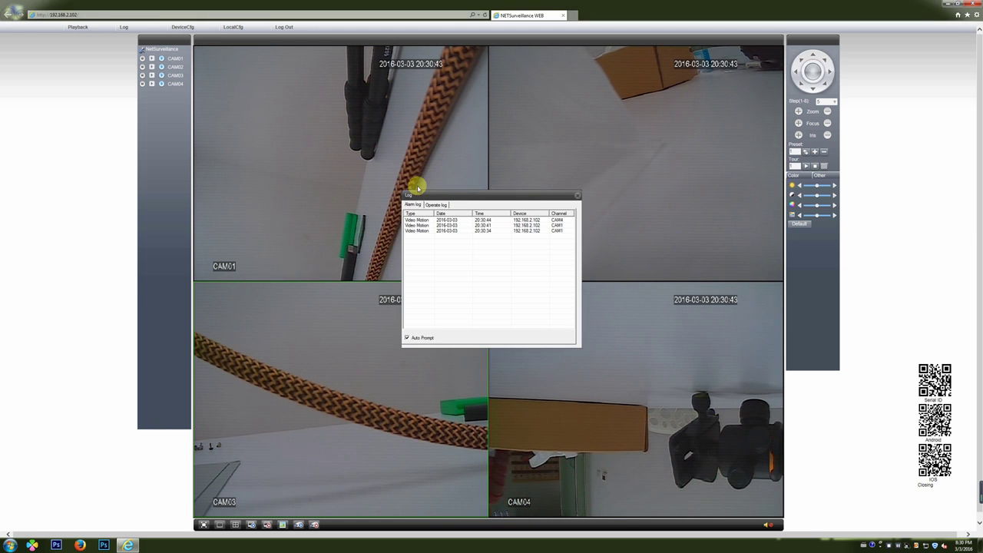
{"action": "left_click", "coordinate": [577, 198]}
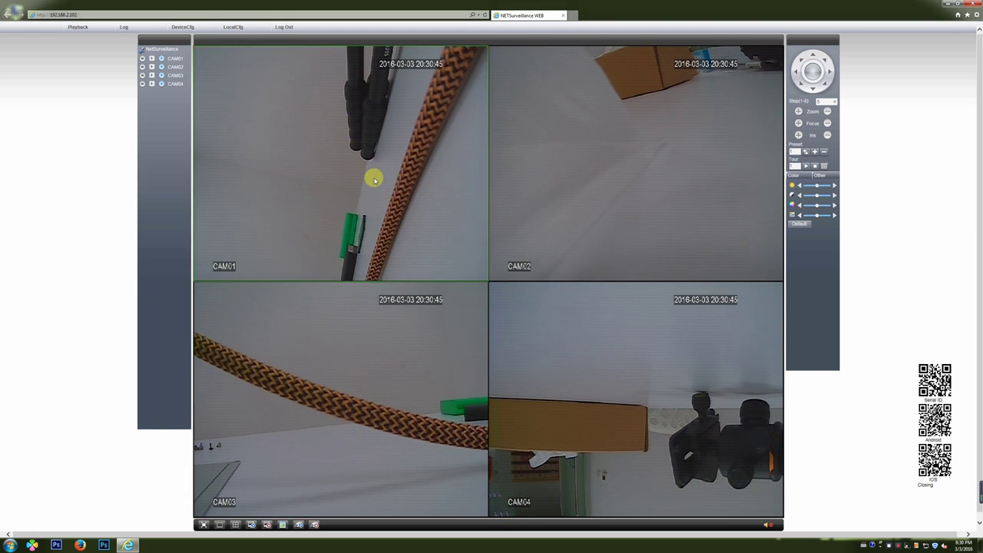
- Show CAM01 full size, return to the four-camera view, and close the alarm log
{"action": "double_click", "coordinate": [357, 172]}
{"action": "double_click", "coordinate": [464, 183]}
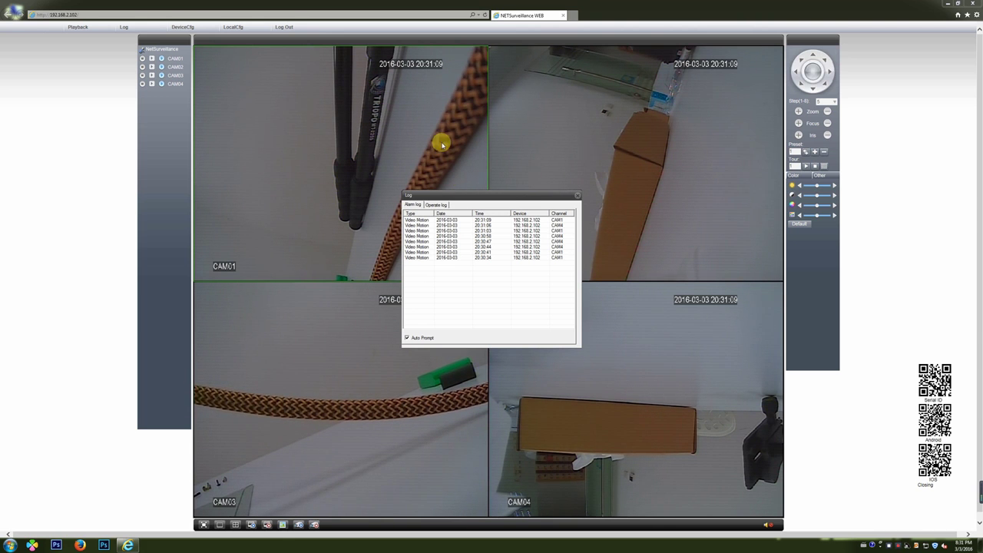
{"action": "left_click", "coordinate": [578, 197]}
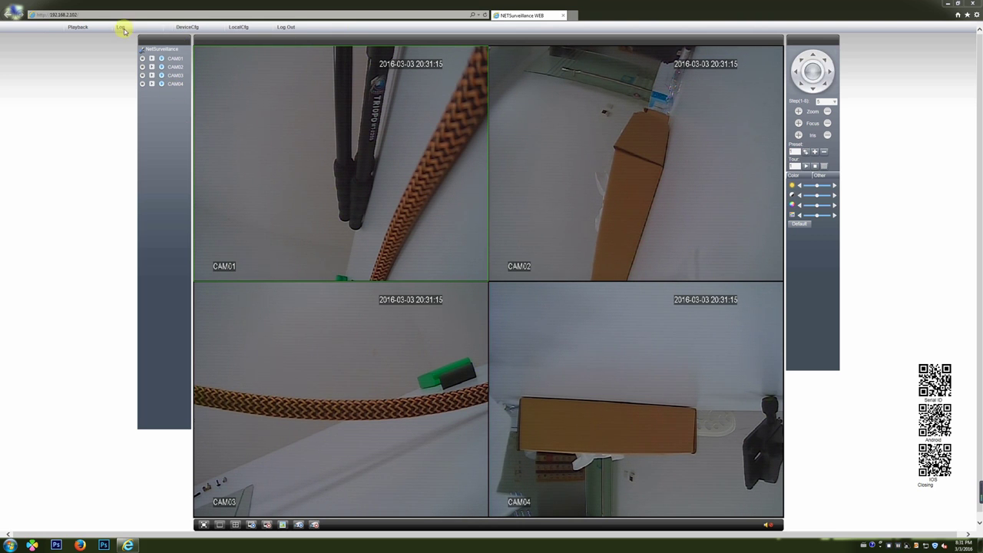
- Search today's recordings and play the 16:42:19 CAM01 clip, seeking ahead in it
{"action": "left_click", "coordinate": [86, 28]}
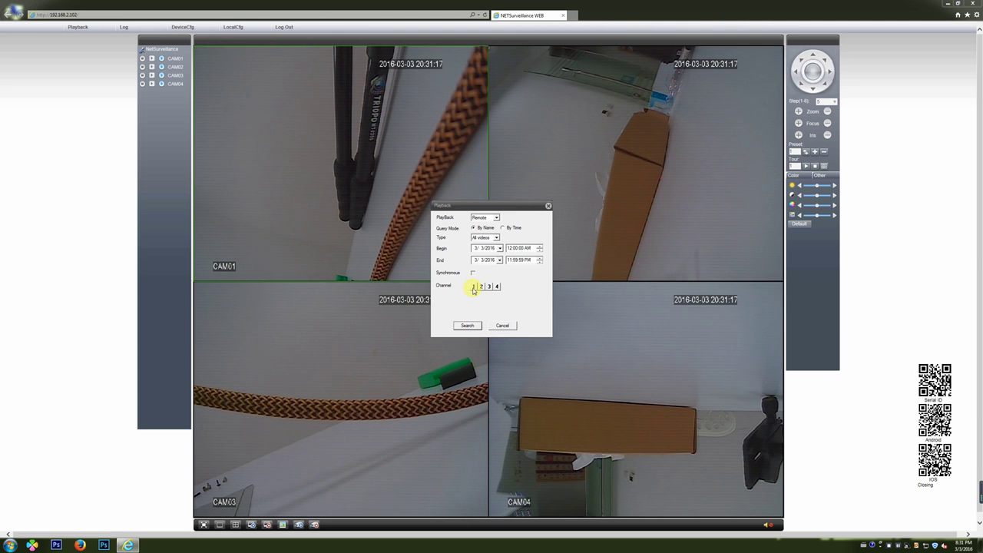
{"action": "left_click", "coordinate": [468, 326]}
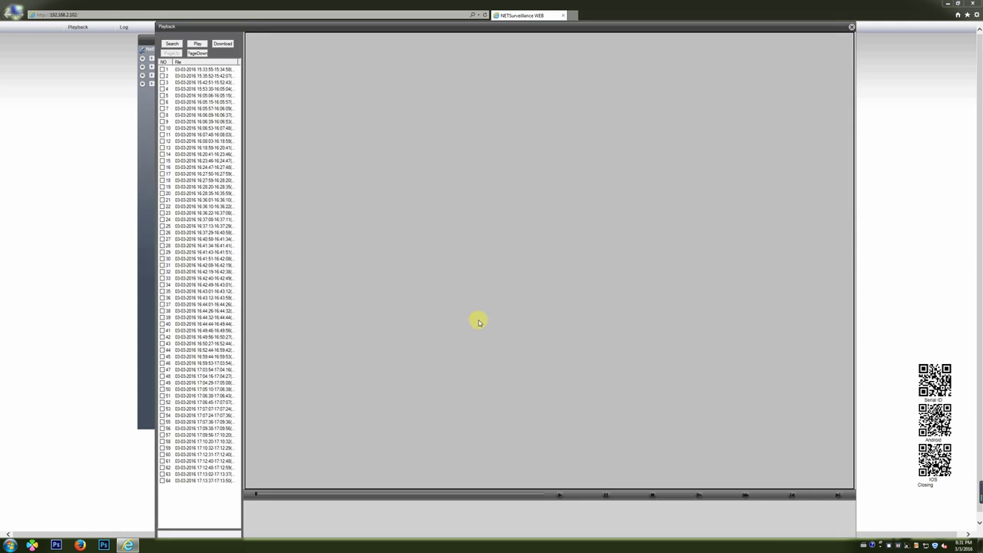
{"action": "left_click", "coordinate": [222, 232]}
{"action": "double_click", "coordinate": [219, 278]}
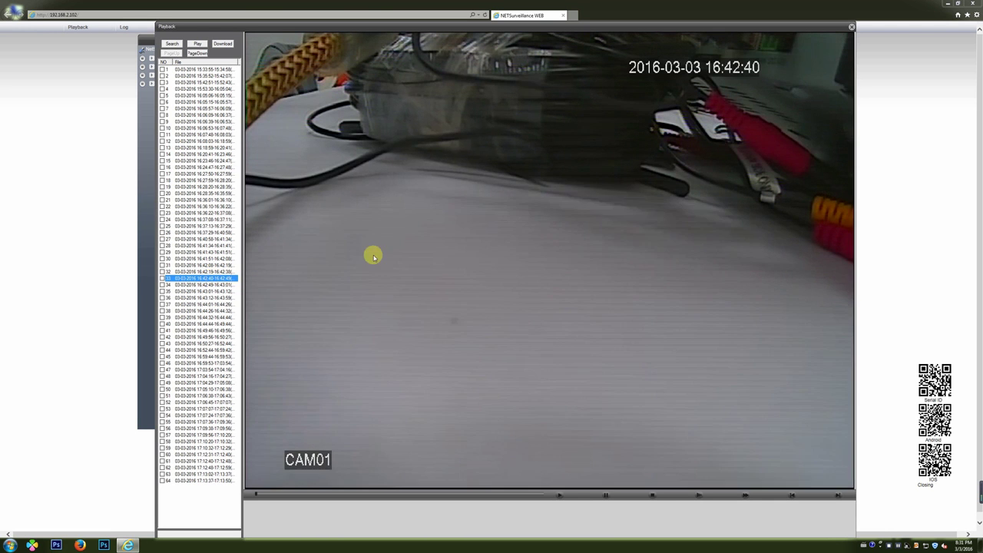
{"action": "left_click", "coordinate": [372, 495]}
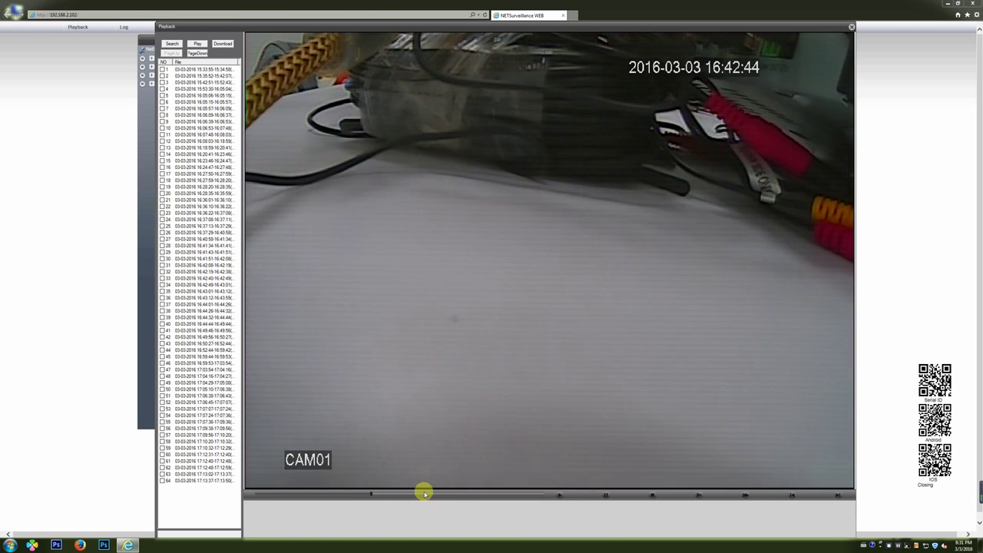
{"action": "left_click", "coordinate": [436, 496]}
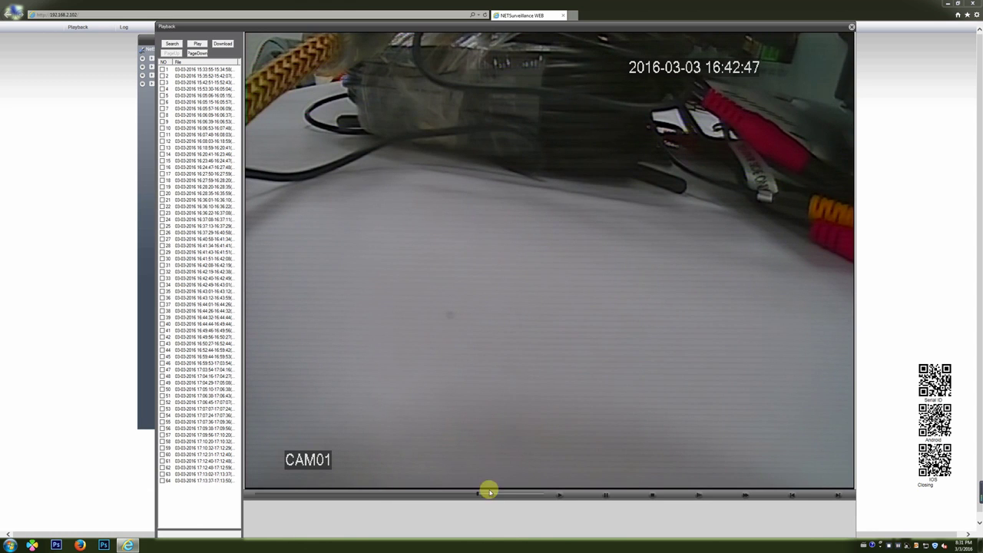
- Play the 17:03:54, 17:10:32, 16:08:03 and 16:42:08 clips, then close Playback and start Internet Explorer
{"action": "double_click", "coordinate": [215, 370]}
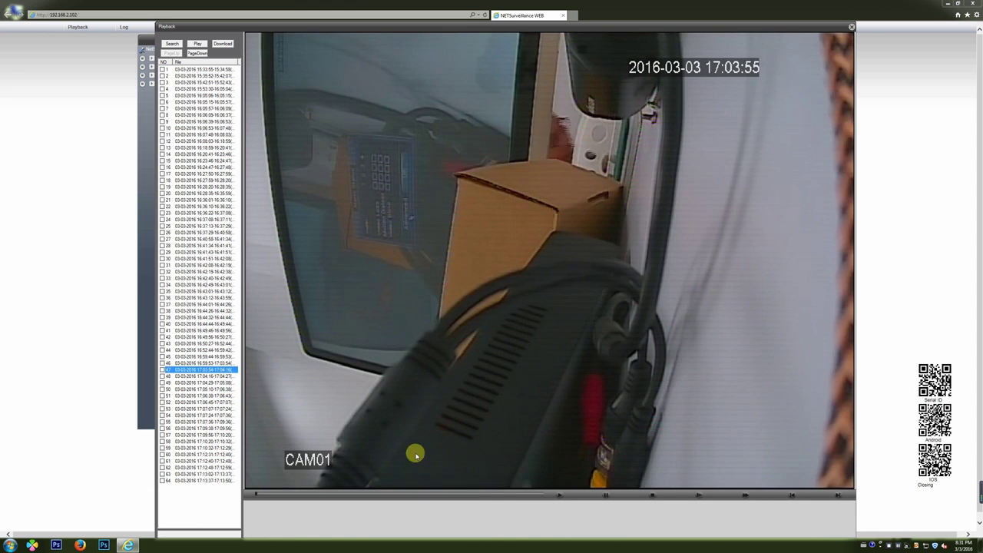
{"action": "left_click", "coordinate": [401, 494]}
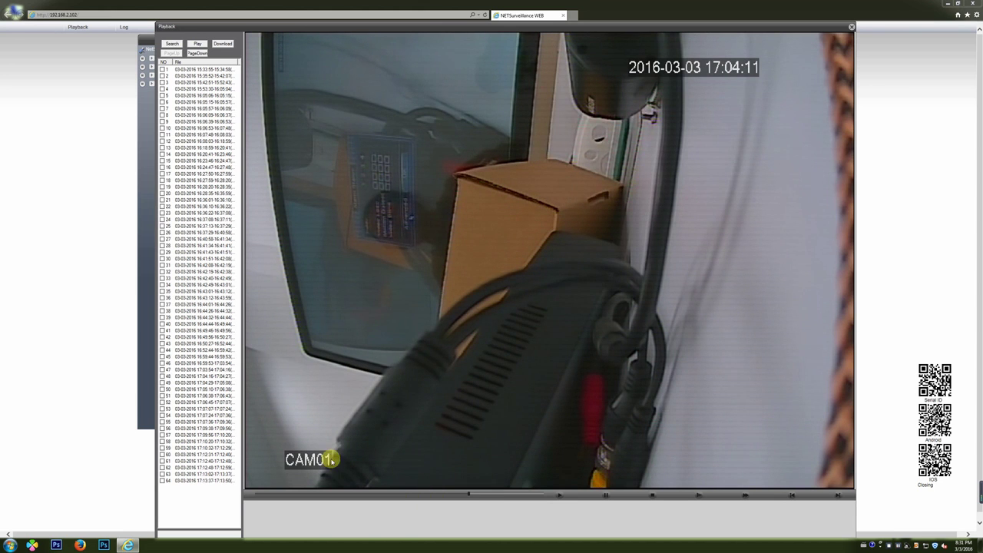
{"action": "left_click", "coordinate": [203, 415]}
{"action": "double_click", "coordinate": [206, 448]}
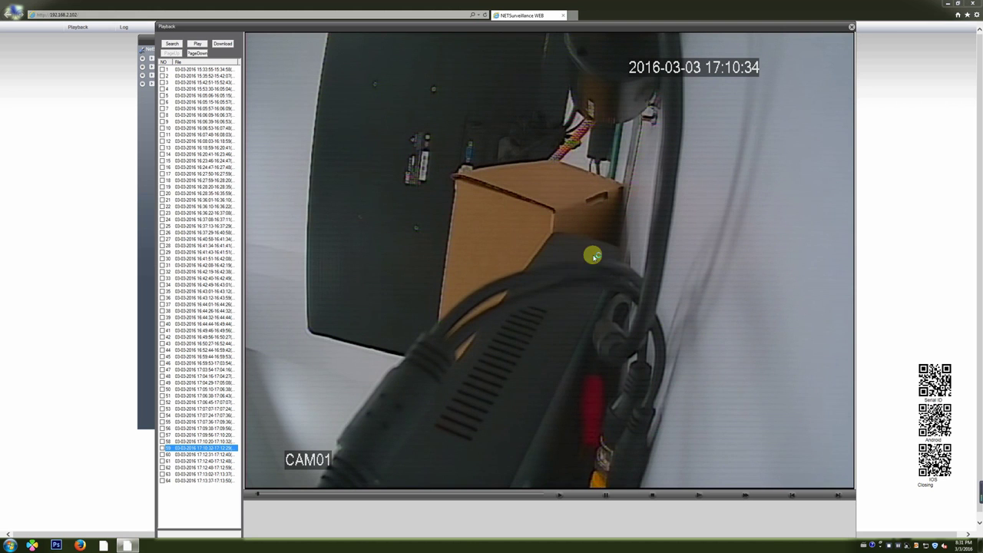
{"action": "double_click", "coordinate": [198, 142]}
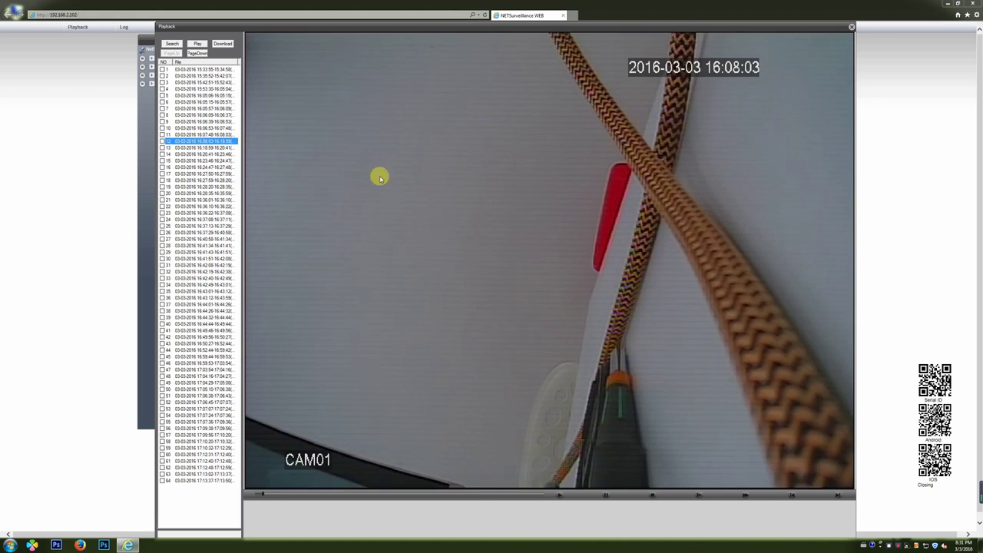
{"action": "double_click", "coordinate": [221, 265]}
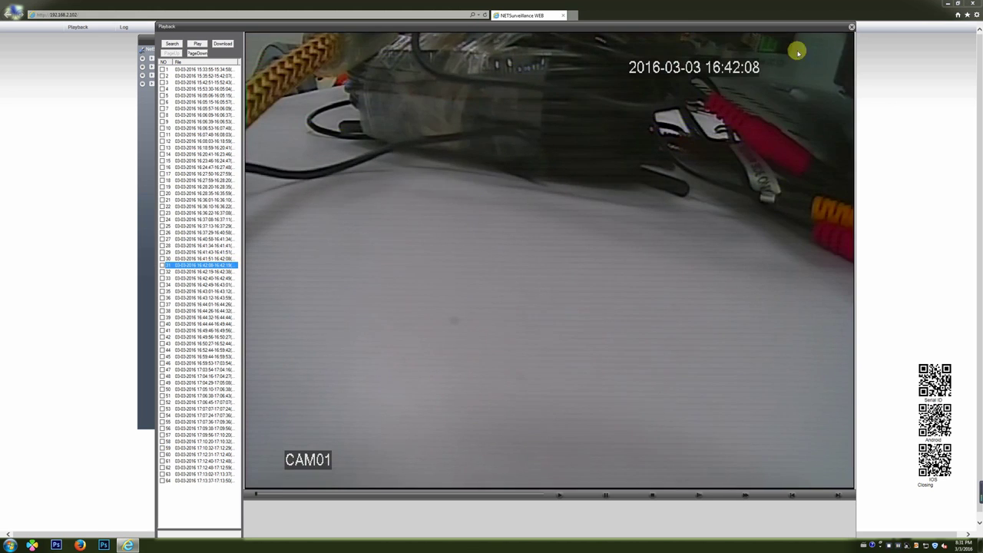
{"action": "left_click", "coordinate": [852, 28]}
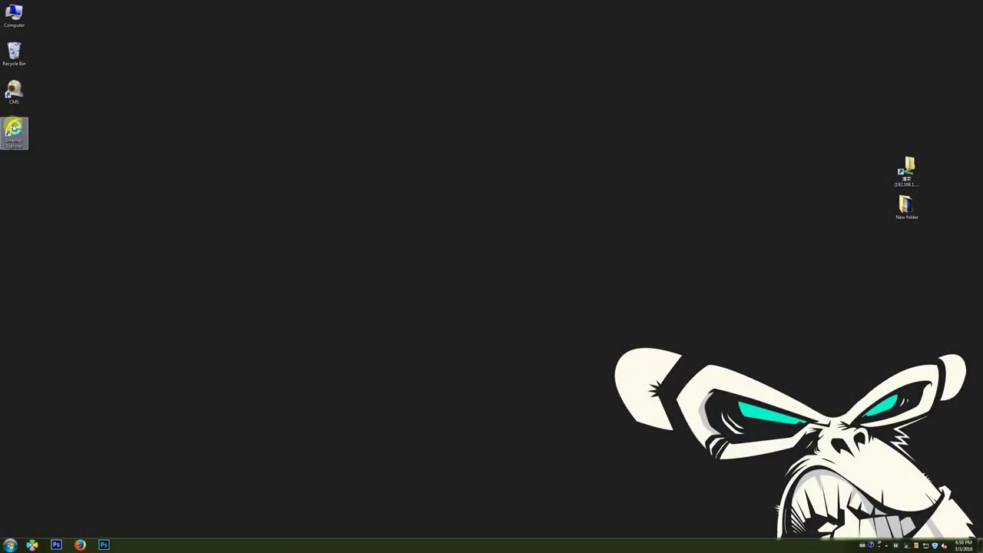
{"action": "double_click", "coordinate": [13, 128]}
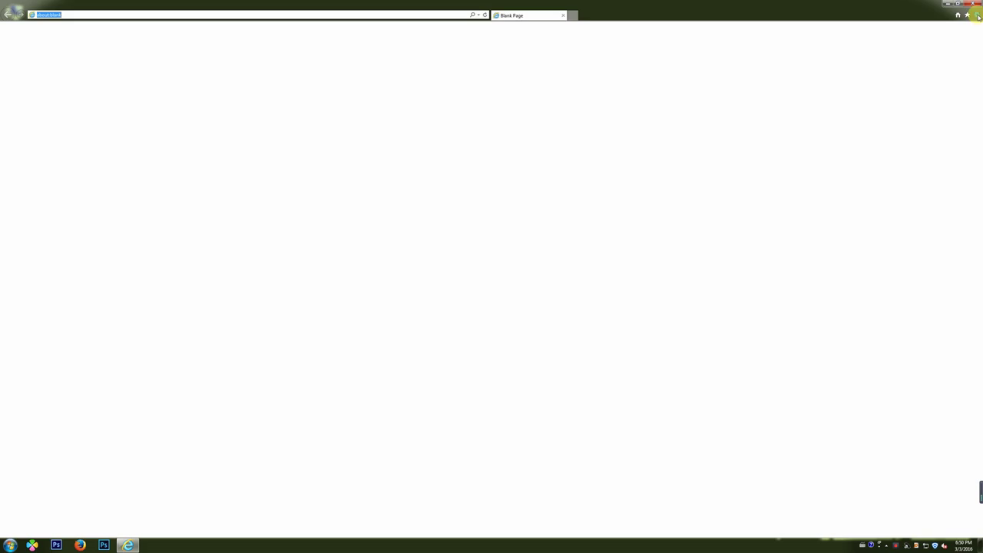
- Bring up the Internet zone's Custom level security settings in Internet Options
{"action": "left_click", "coordinate": [978, 16]}
{"action": "left_click", "coordinate": [924, 116]}
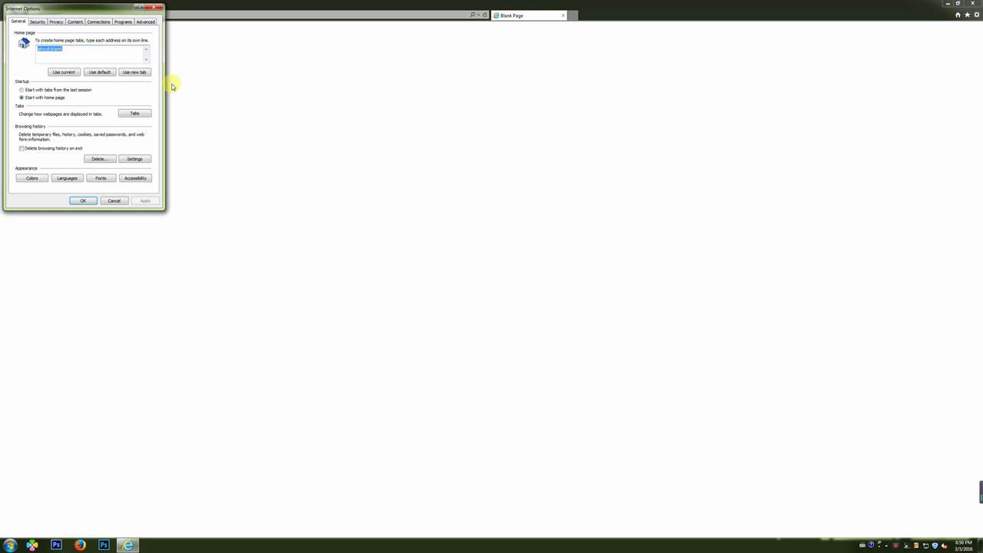
{"action": "left_click_drag", "start_coordinate": [113, 10], "coordinate": [541, 149]}
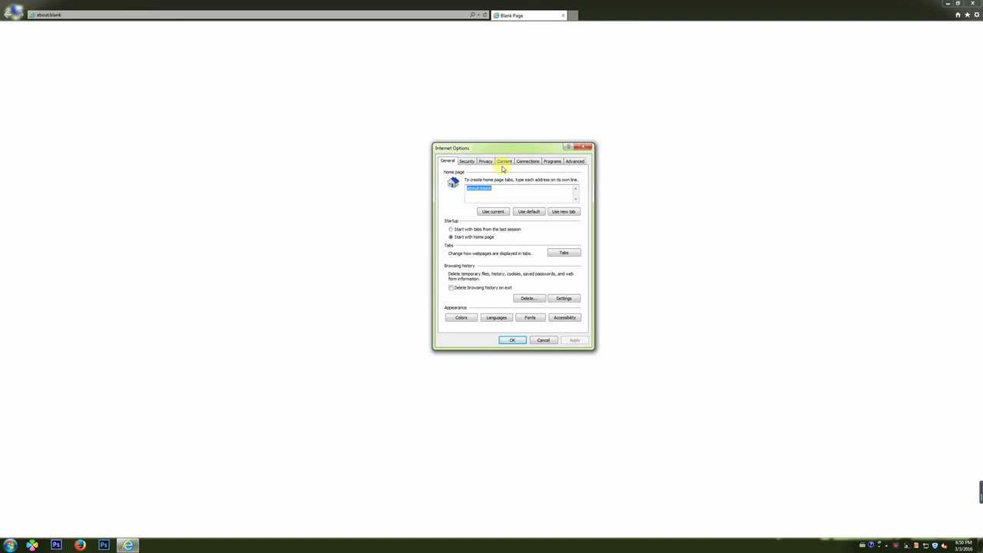
{"action": "left_click", "coordinate": [467, 162]}
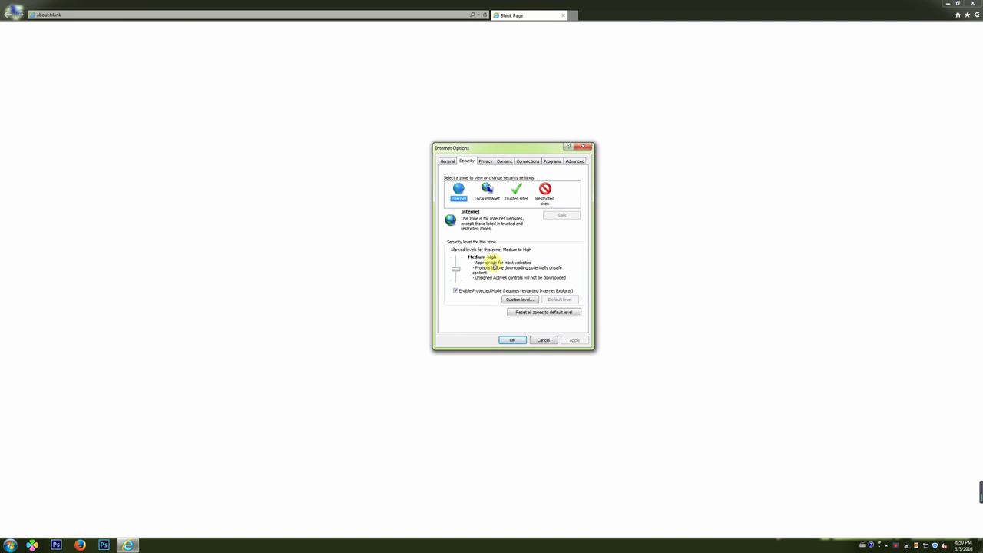
{"action": "left_click", "coordinate": [512, 300]}
- Enable the ActiveX controls, scriptlets and script behaviors options and confirm the zone change
{"action": "scroll", "coordinate": [499, 237], "scroll_direction": "down", "scroll_amount": 7}
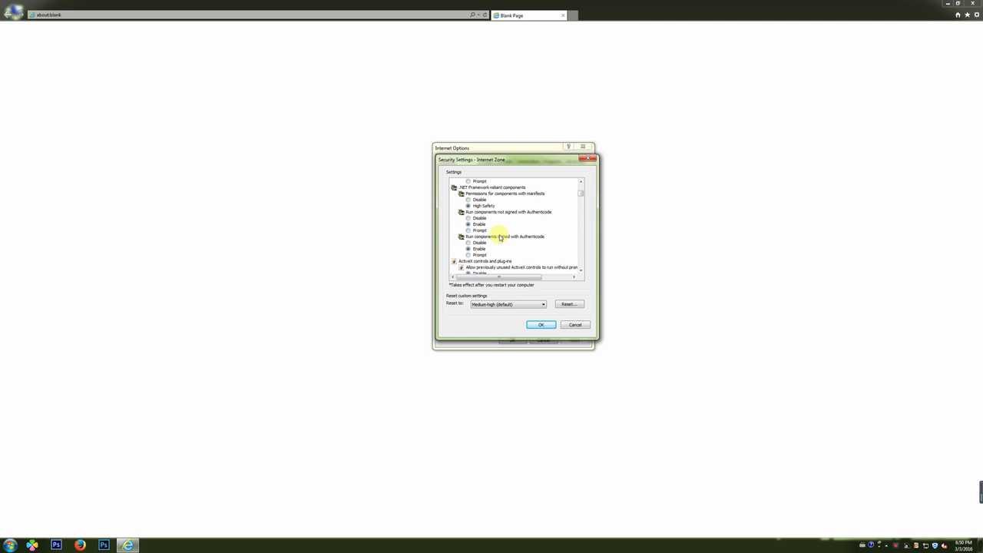
{"action": "scroll", "coordinate": [499, 238], "scroll_direction": "down", "scroll_amount": 1}
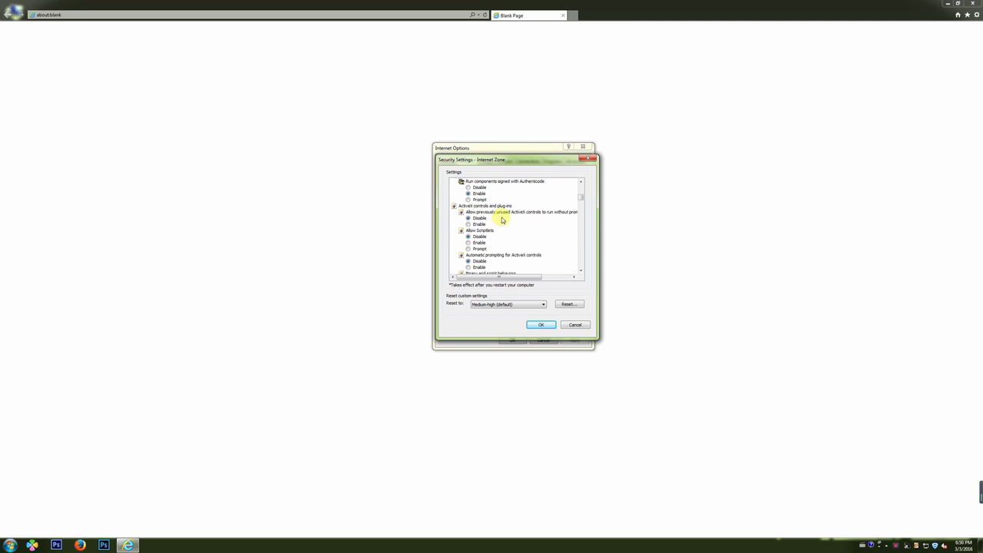
{"action": "scroll", "coordinate": [504, 226], "scroll_direction": "down", "scroll_amount": 1}
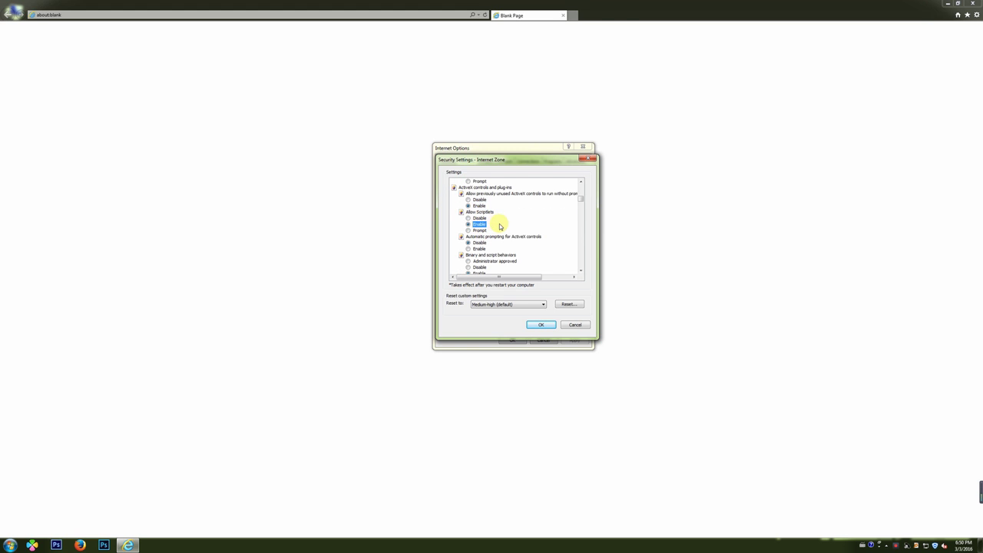
{"action": "scroll", "coordinate": [499, 226], "scroll_direction": "down", "scroll_amount": 1}
{"action": "scroll", "coordinate": [507, 229], "scroll_direction": "down", "scroll_amount": 1}
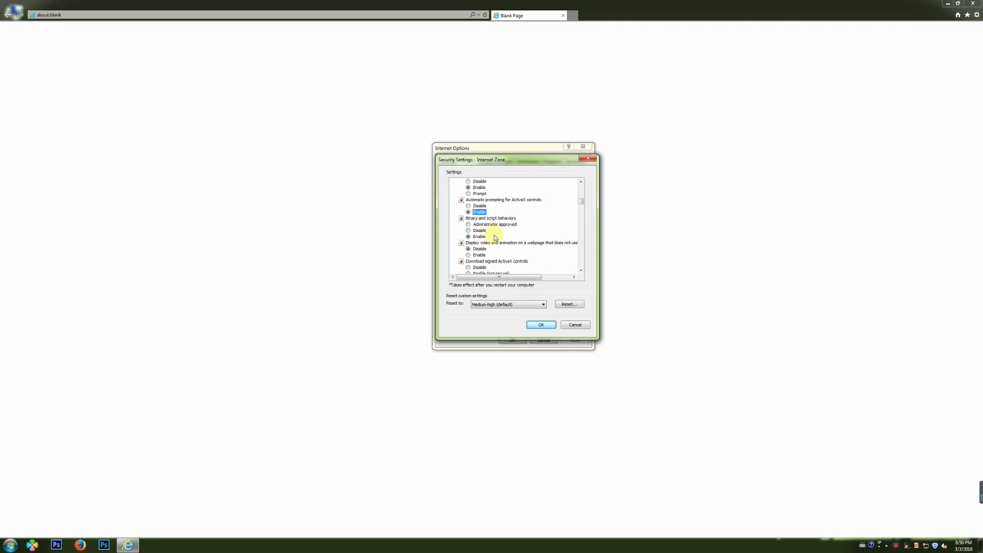
{"action": "scroll", "coordinate": [494, 238], "scroll_direction": "down", "scroll_amount": 1}
{"action": "scroll", "coordinate": [523, 253], "scroll_direction": "down", "scroll_amount": 1}
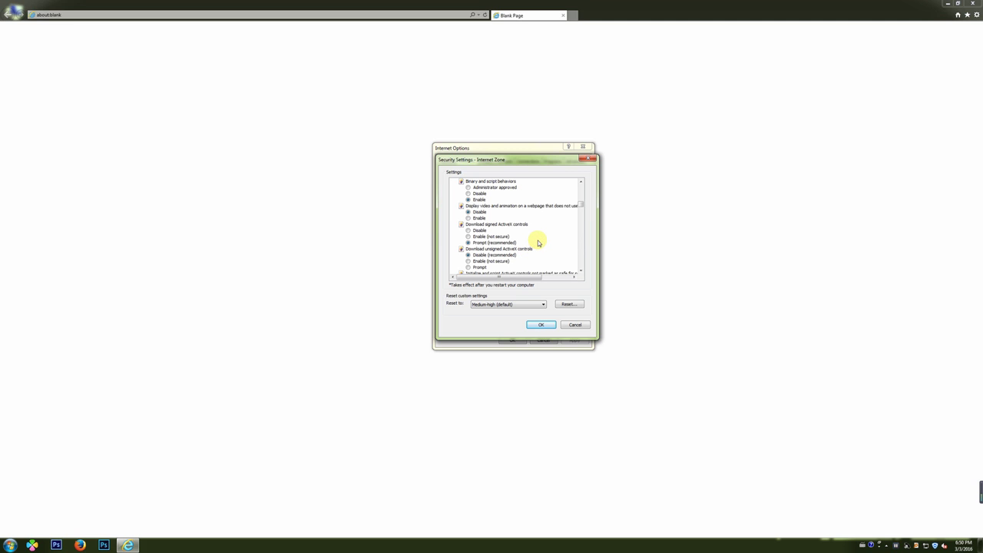
{"action": "scroll", "coordinate": [536, 243], "scroll_direction": "down", "scroll_amount": 1}
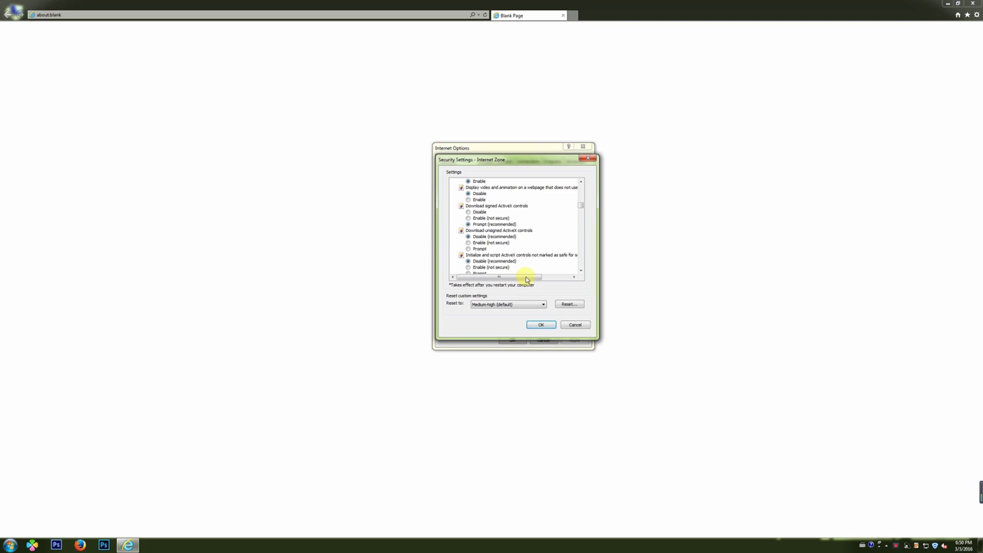
{"action": "left_click", "coordinate": [542, 325]}
{"action": "left_click", "coordinate": [484, 284]}
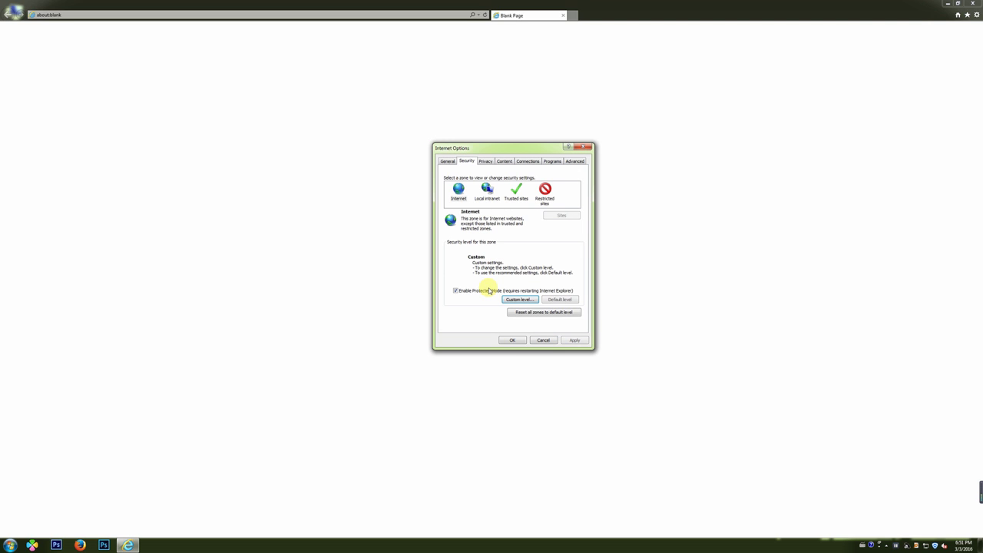
{"action": "left_click", "coordinate": [514, 340]}
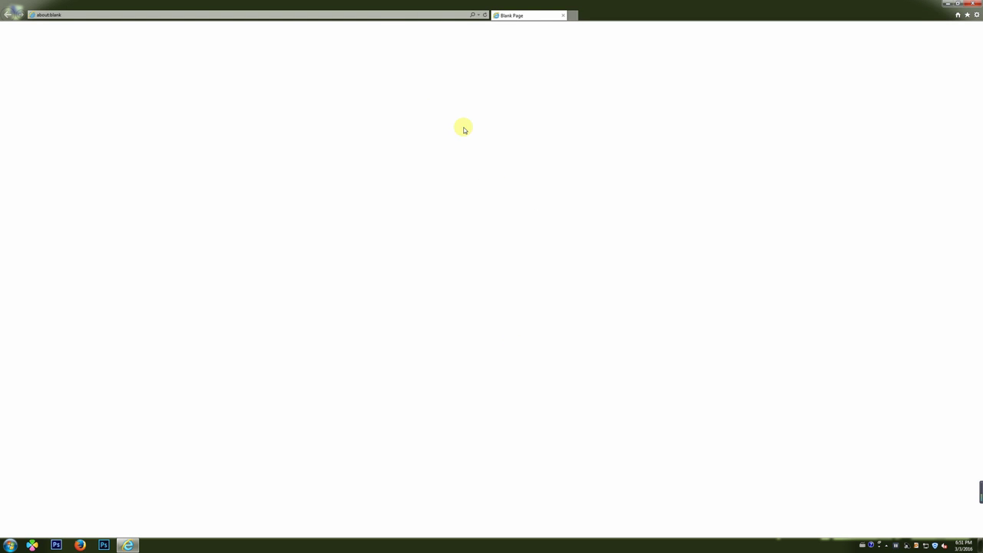
{"action": "left_click", "coordinate": [370, 17]}
{"action": "type", "text": "www.xme"}
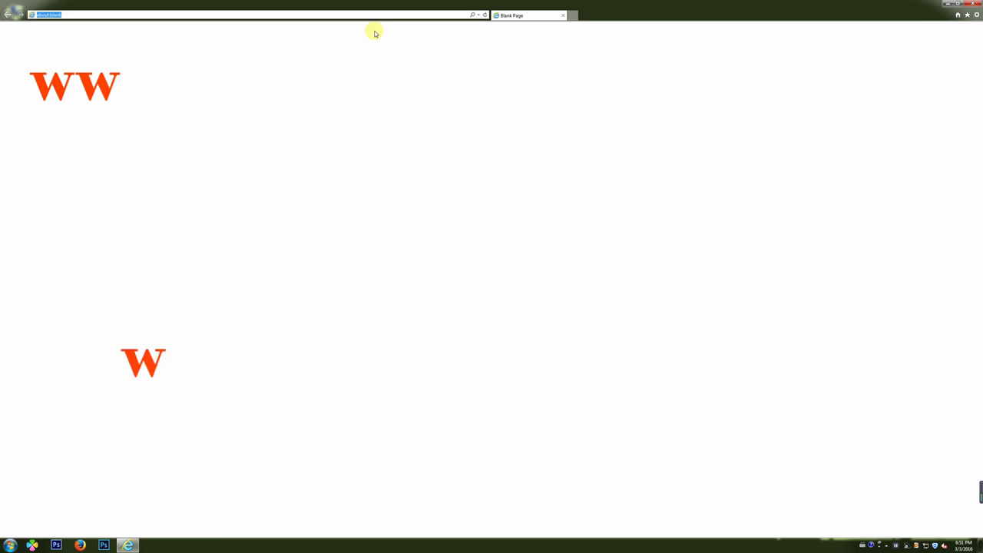
{"action": "type", "text": "ye.net"}
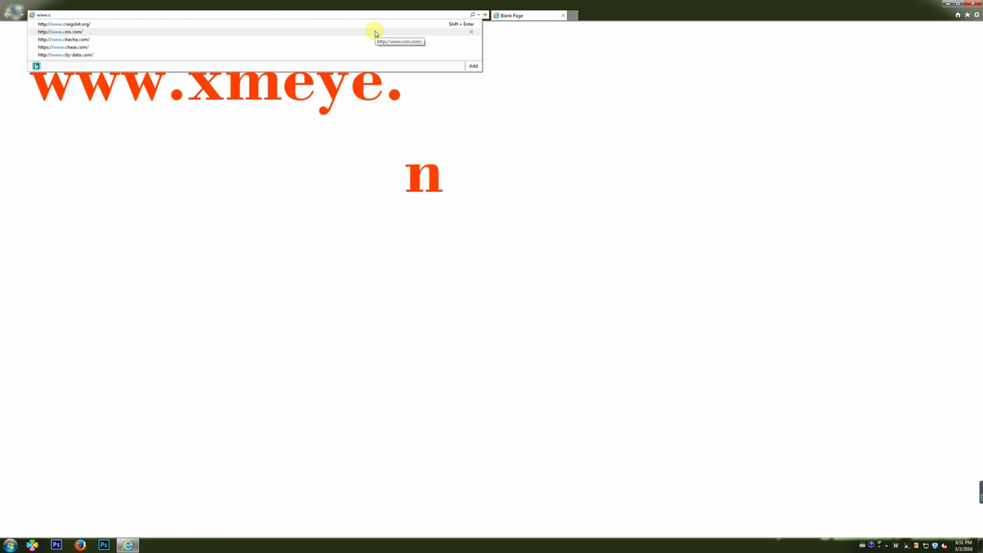
{"action": "type", "text": "ye"}
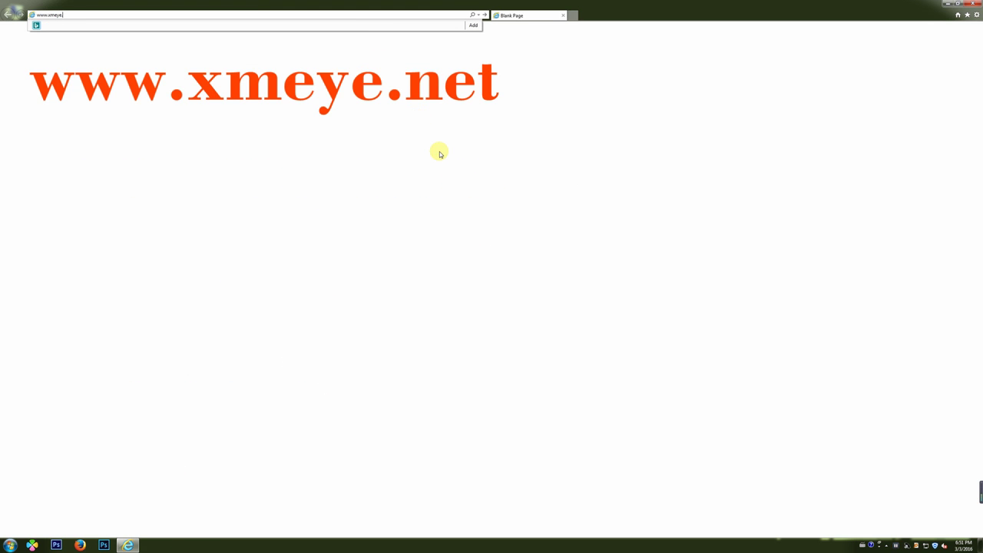
{"action": "key", "text": "Return"}
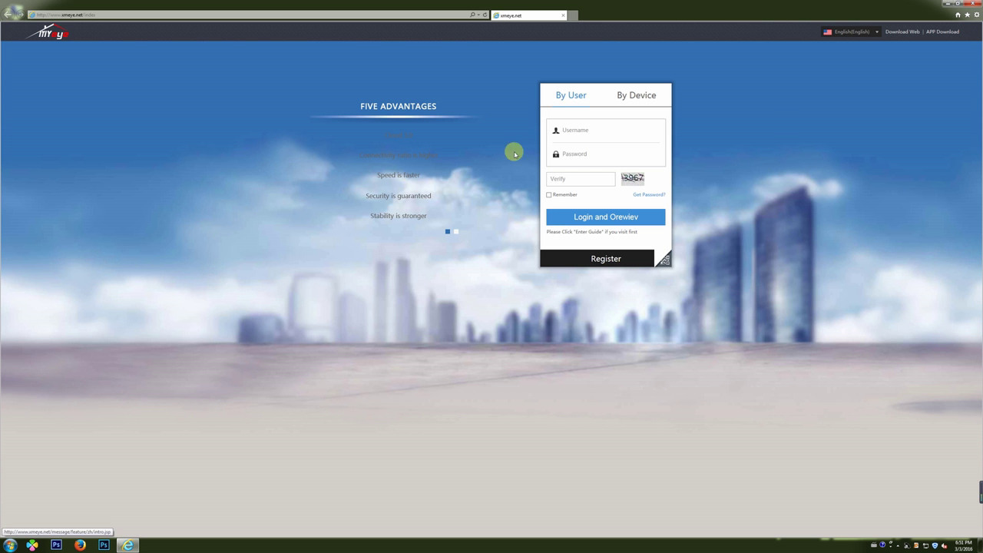
{"action": "left_click", "coordinate": [890, 33]}
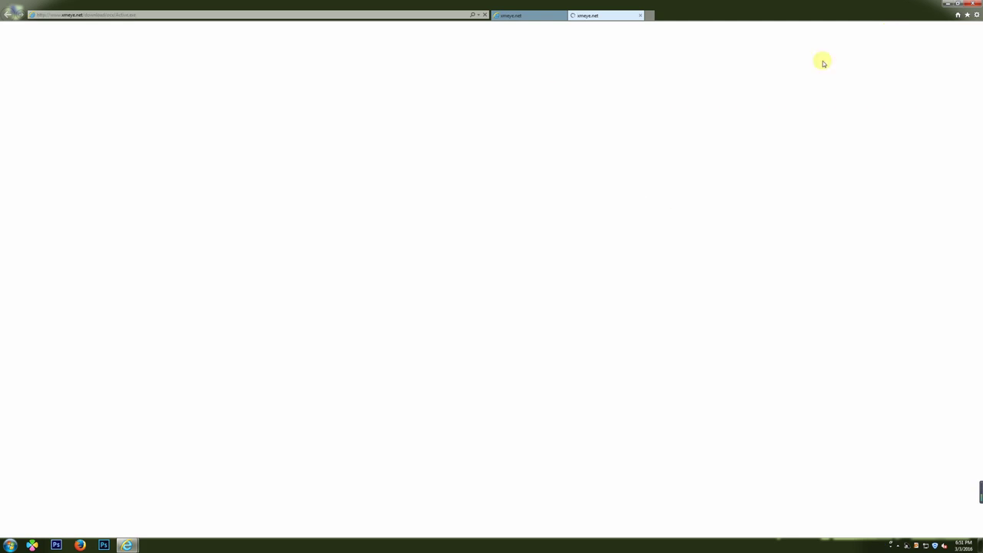
{"action": "left_click", "coordinate": [596, 529]}
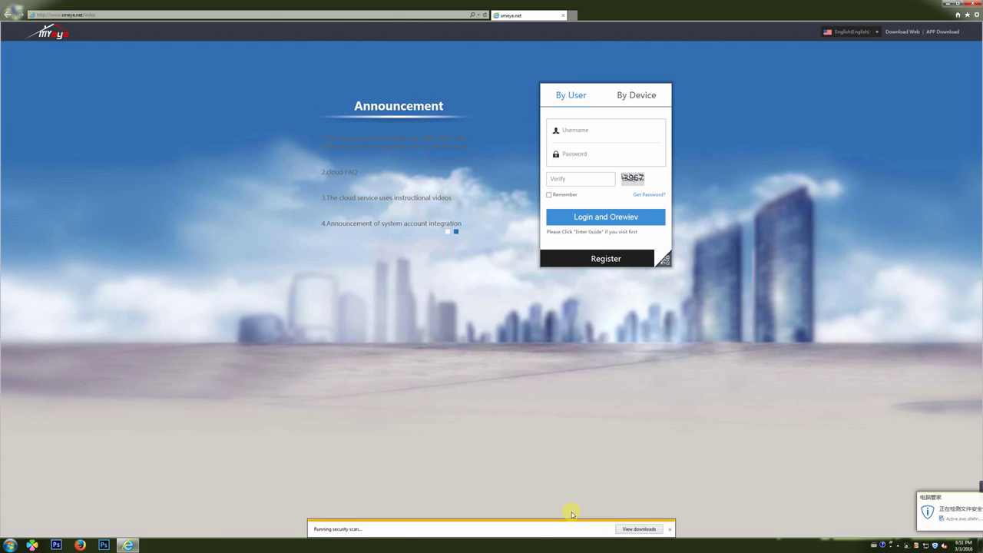
- Step through the NetSurveillance Setup wizard, install the component, and finish
{"action": "left_click", "coordinate": [527, 340]}
{"action": "left_click", "coordinate": [527, 340]}
{"action": "left_click", "coordinate": [527, 341]}
{"action": "left_click", "coordinate": [527, 340]}
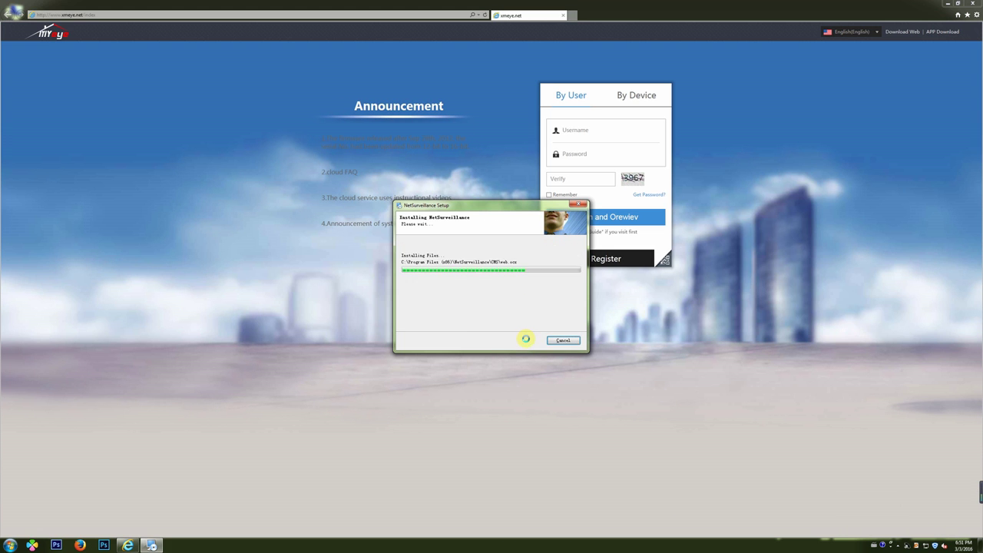
{"action": "left_click", "coordinate": [526, 340]}
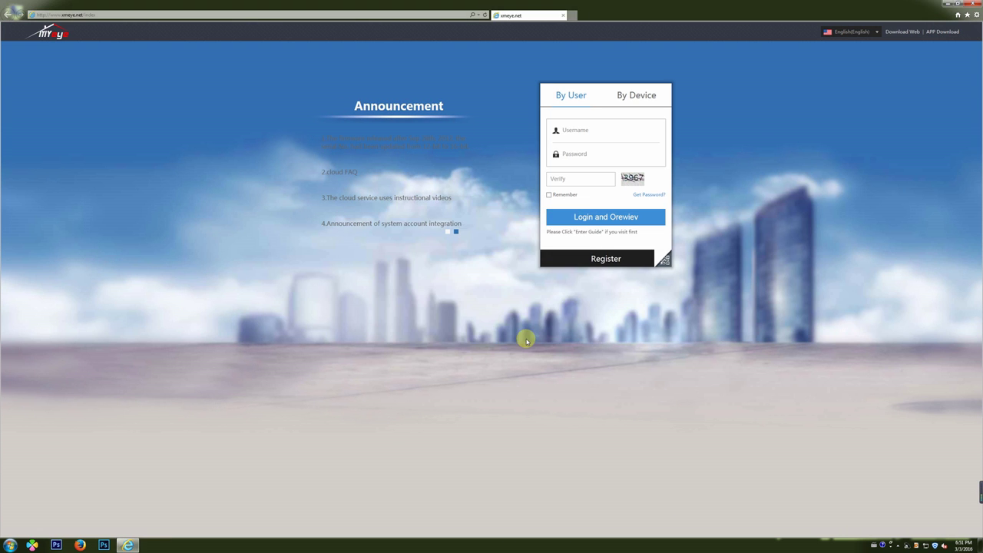
- Sign in by device with the DVR's serial number, admin username and verify code, then allow the add-on
{"action": "left_click", "coordinate": [623, 97]}
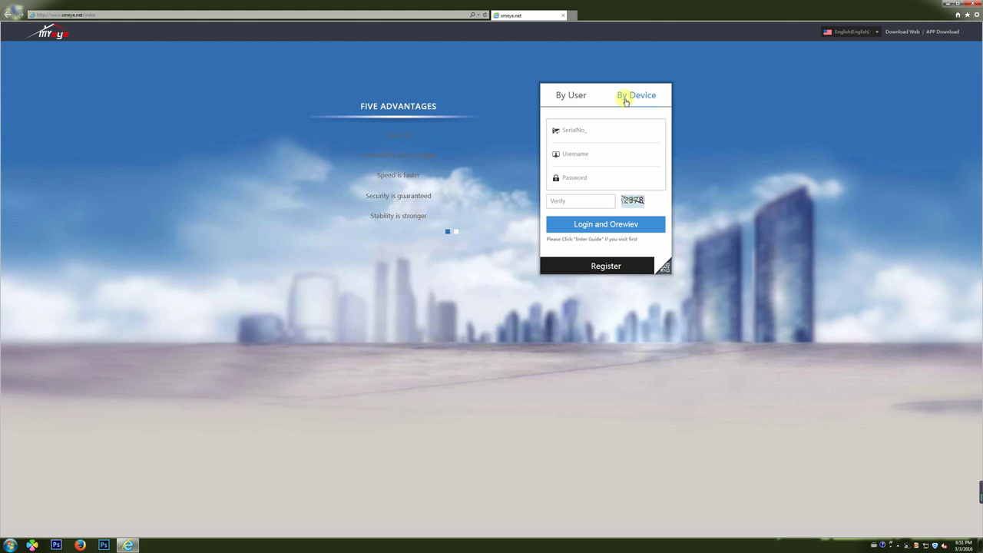
{"action": "type", "text": "7f"}
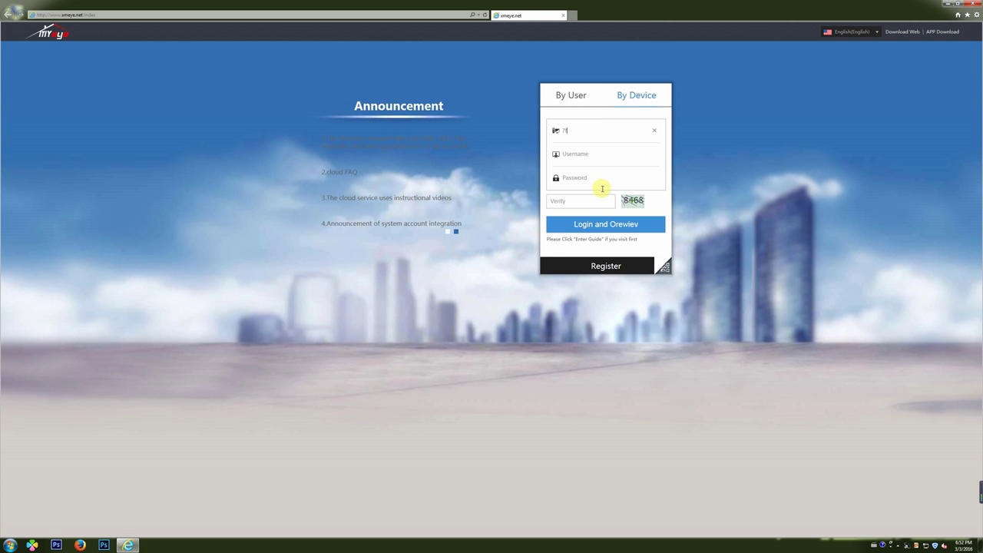
{"action": "type", "text": "9946b"}
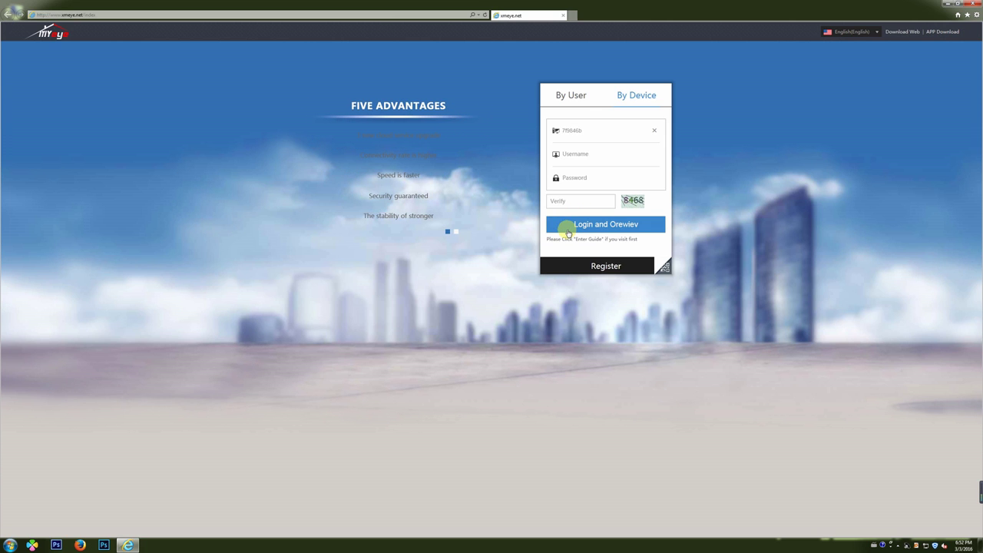
{"action": "type", "text": "4"}
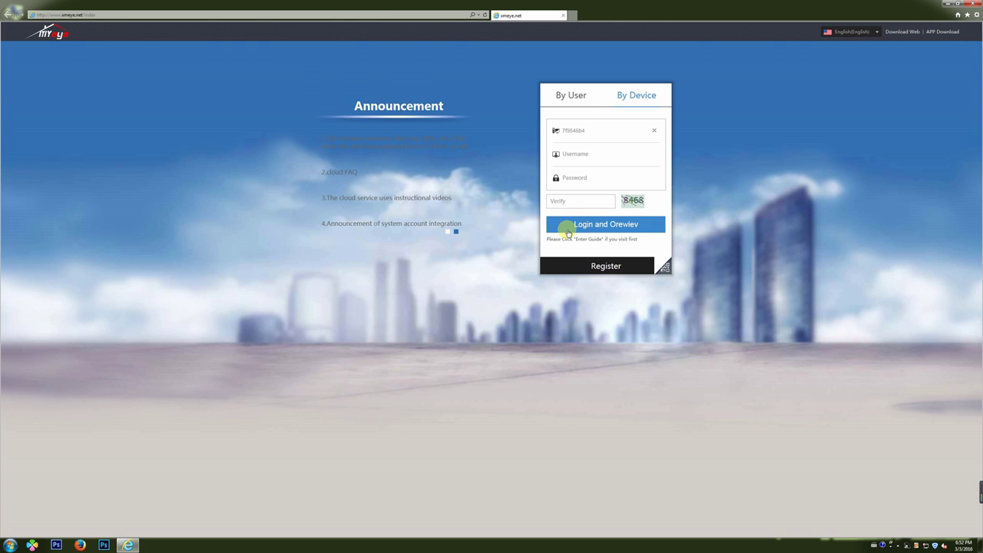
{"action": "type", "text": "6271"}
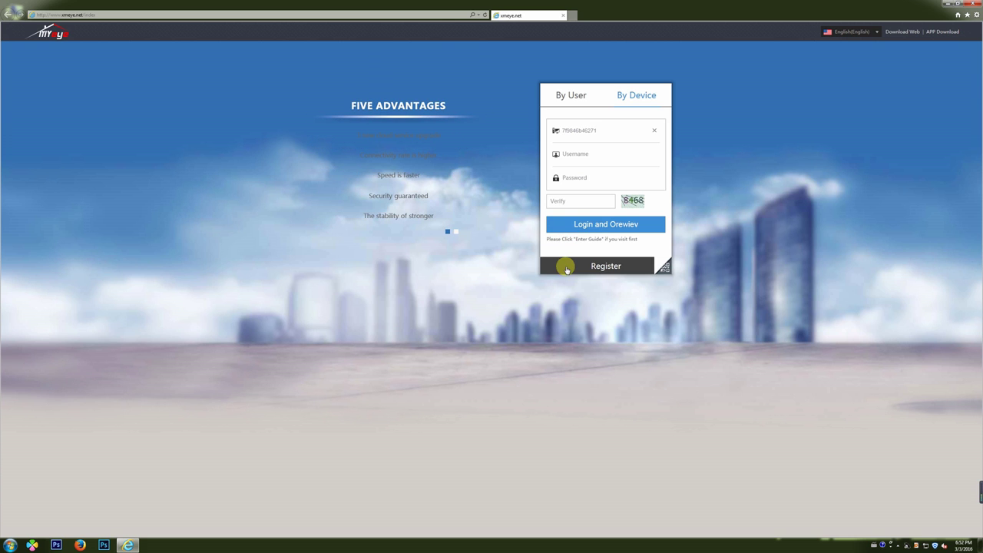
{"action": "type", "text": "e1ad"}
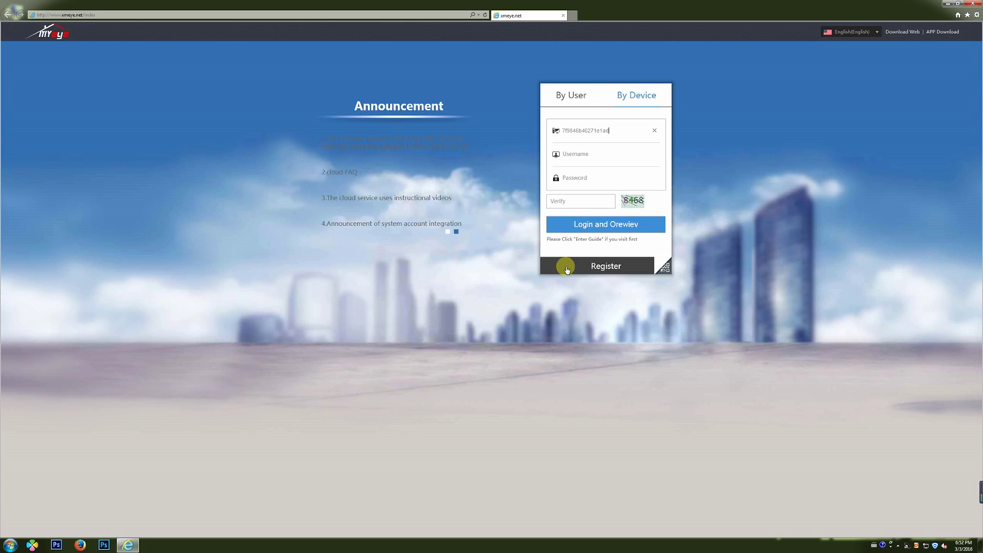
{"action": "left_click", "coordinate": [599, 155]}
{"action": "type", "text": "admin"}
{"action": "left_click", "coordinate": [576, 181]}
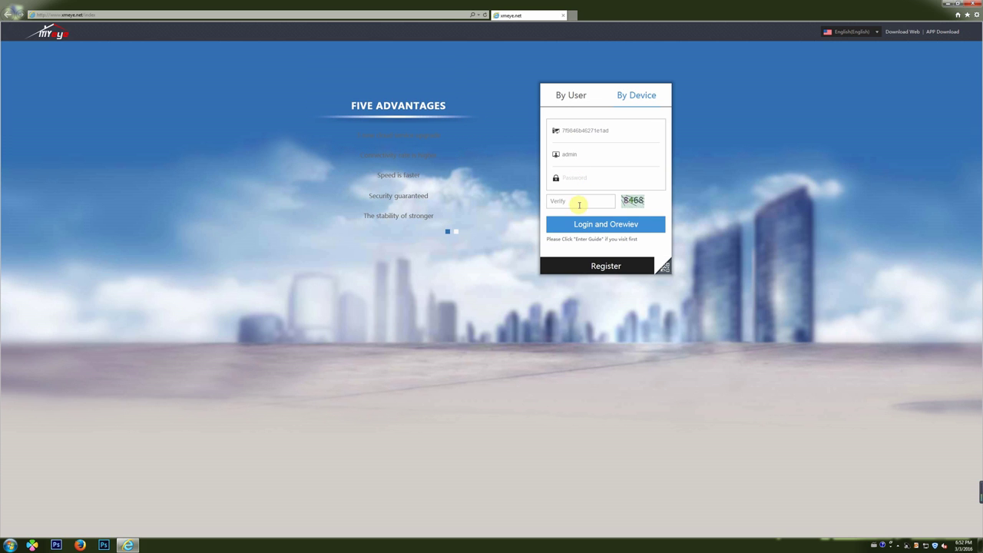
{"action": "left_click", "coordinate": [580, 203]}
{"action": "type", "text": "84"}
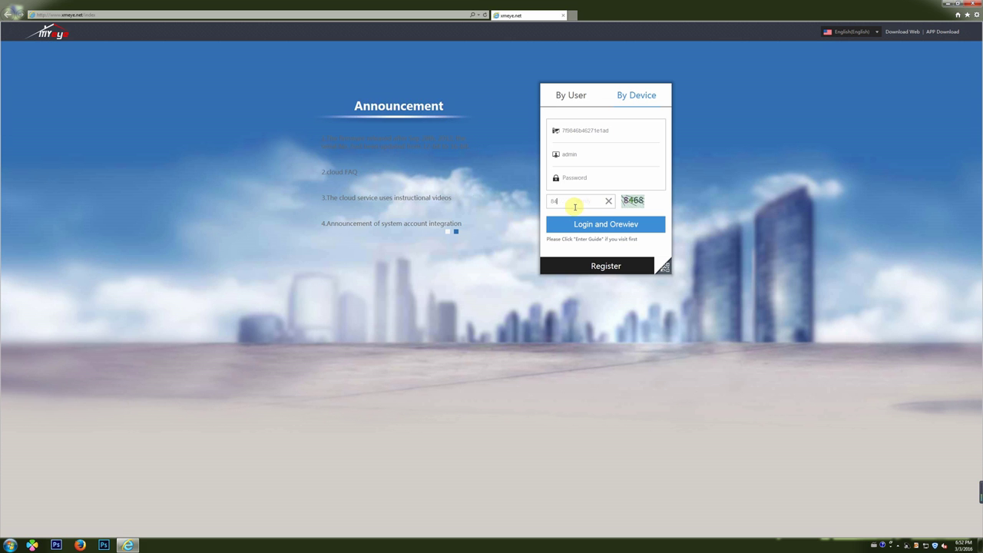
{"action": "left_click", "coordinate": [599, 223]}
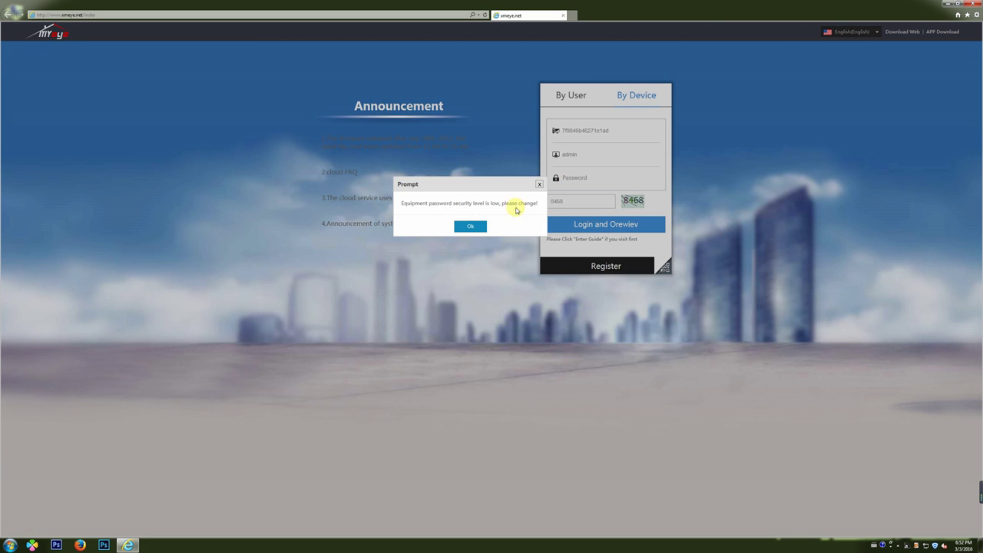
{"action": "key", "text": "Return"}
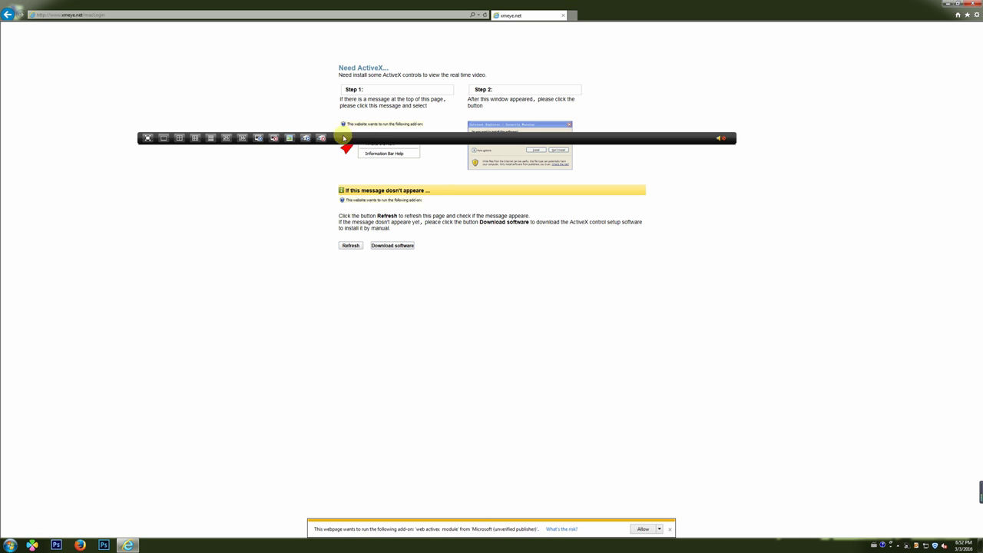
{"action": "left_click", "coordinate": [643, 530]}
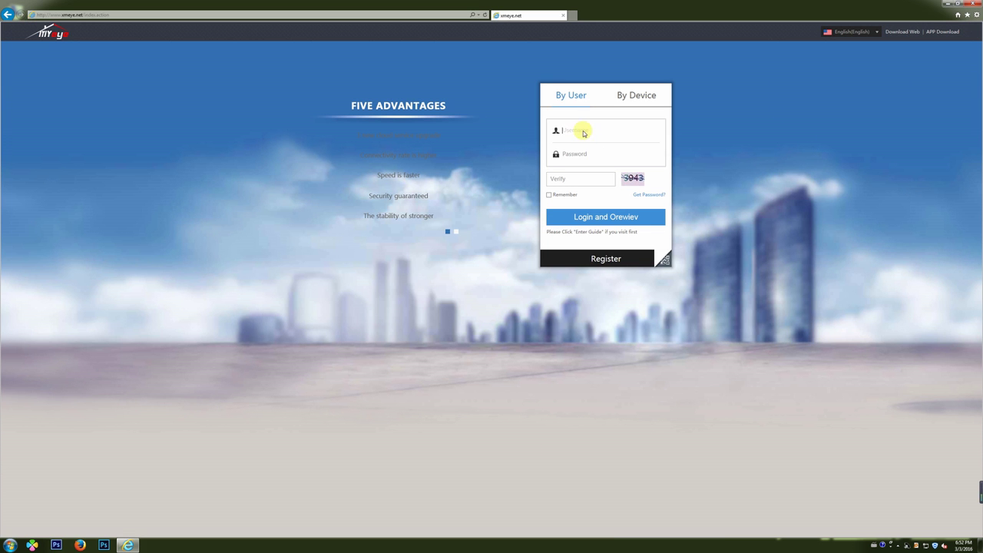
- Log in by device again with a new verify code and acknowledge the low-password warning
{"action": "left_click", "coordinate": [628, 97]}
{"action": "double_click", "coordinate": [595, 129]}
{"action": "left_click", "coordinate": [588, 178]}
{"action": "left_click", "coordinate": [582, 199]}
{"action": "type", "text": "3360"}
{"action": "left_click", "coordinate": [597, 224]}
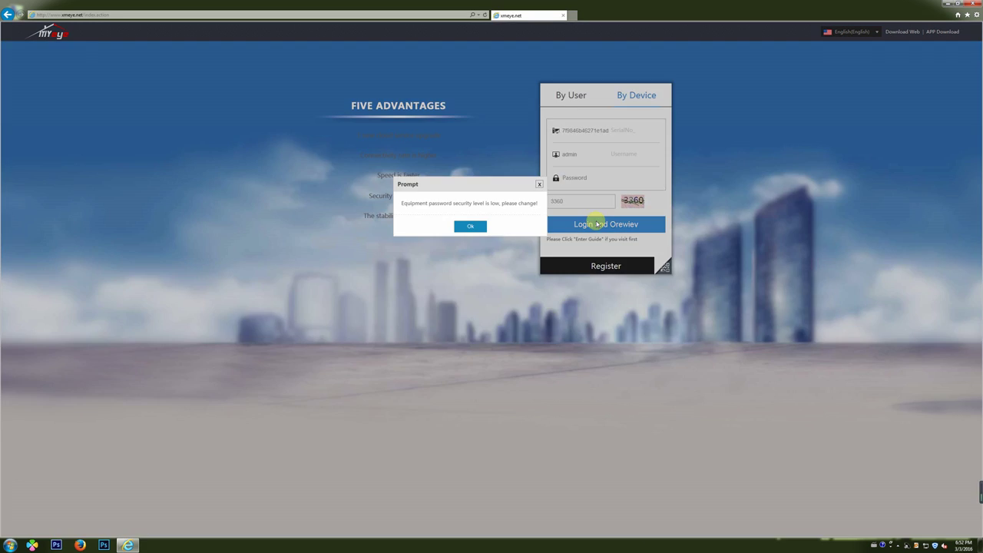
{"action": "left_click", "coordinate": [471, 224]}
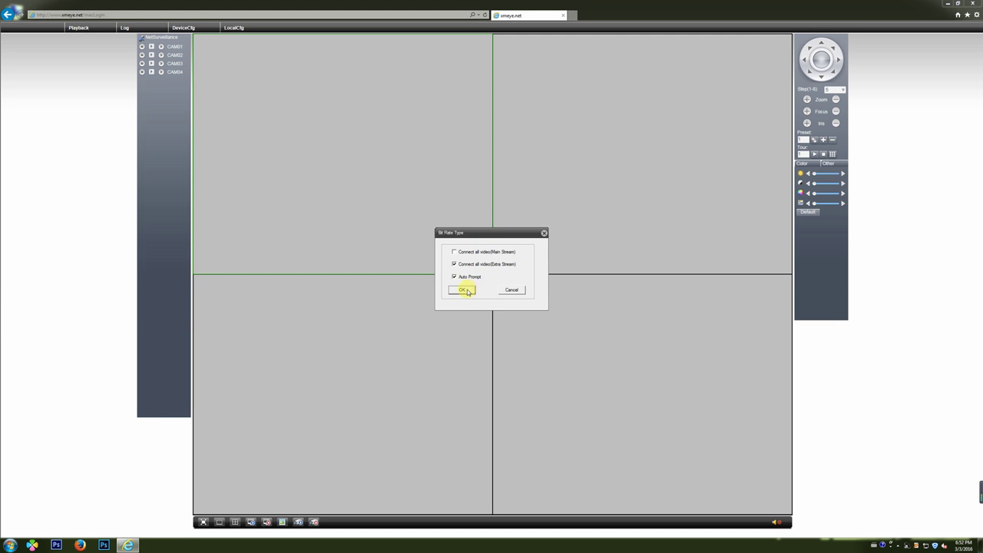
- Accept the bit rate type, select the CAM03 and CAM01 panes, and close the alarm log
{"action": "left_click", "coordinate": [465, 291]}
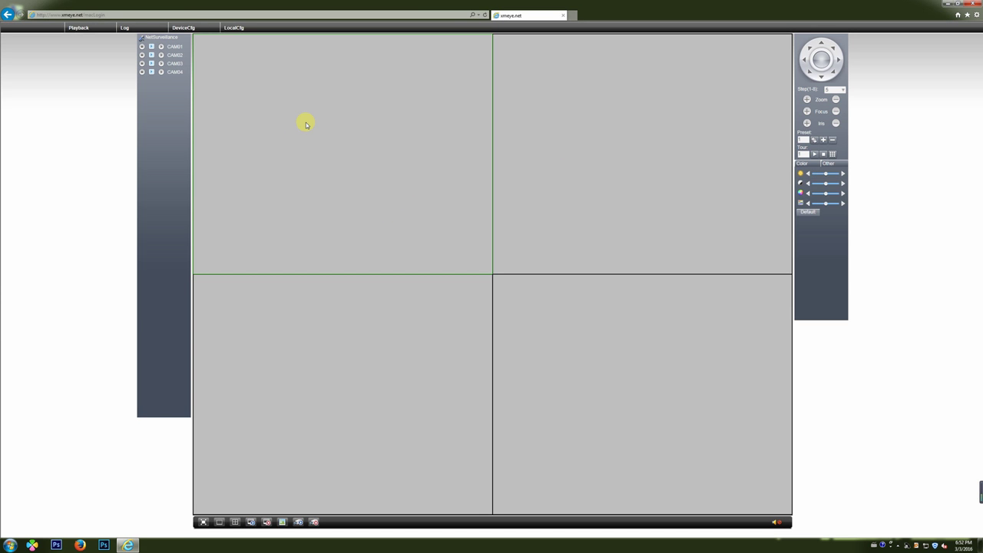
{"action": "left_click", "coordinate": [409, 331]}
{"action": "left_click", "coordinate": [359, 215]}
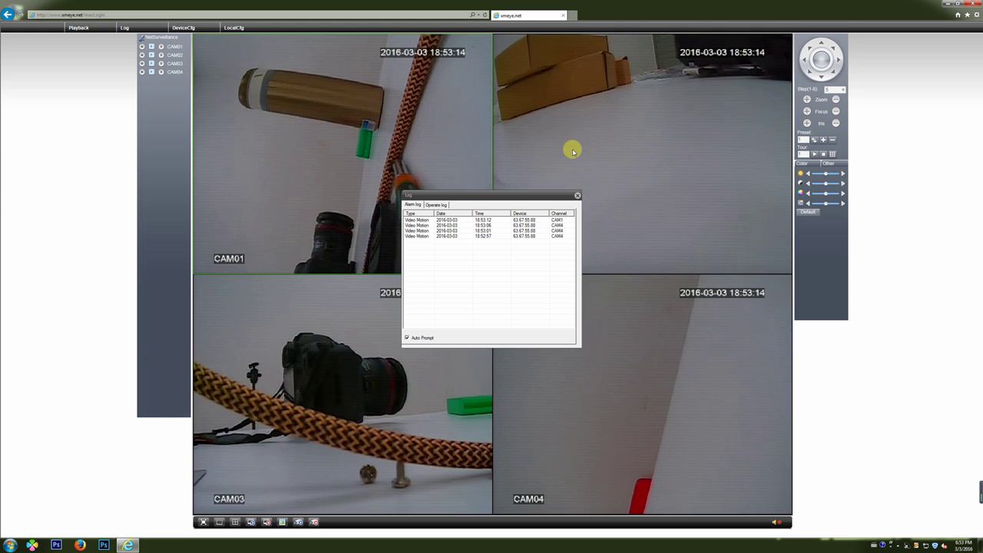
{"action": "left_click", "coordinate": [577, 195]}
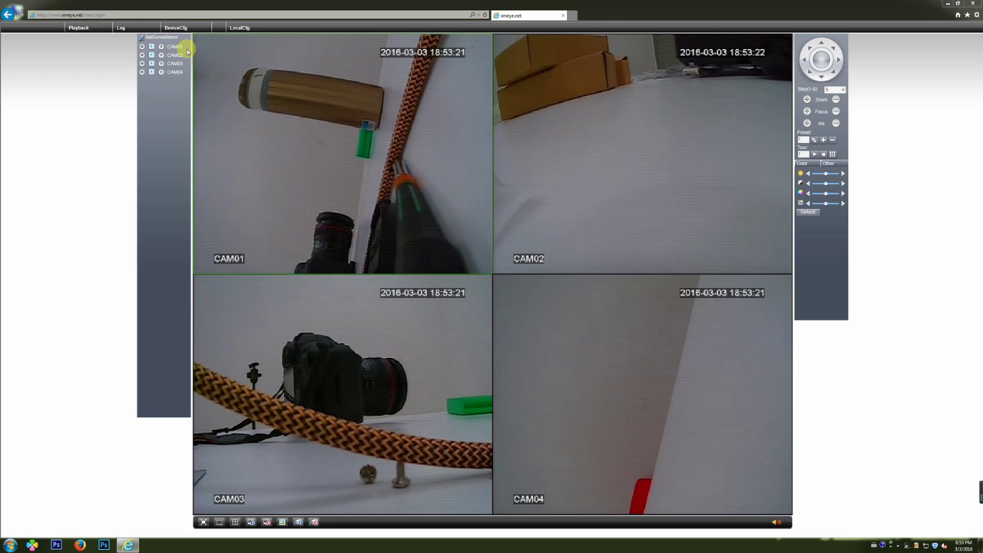
- Open DeviceCfg and look over the Record page, then the Alarm, System and Advanced sections
{"action": "left_click", "coordinate": [177, 28]}
{"action": "left_click", "coordinate": [427, 260]}
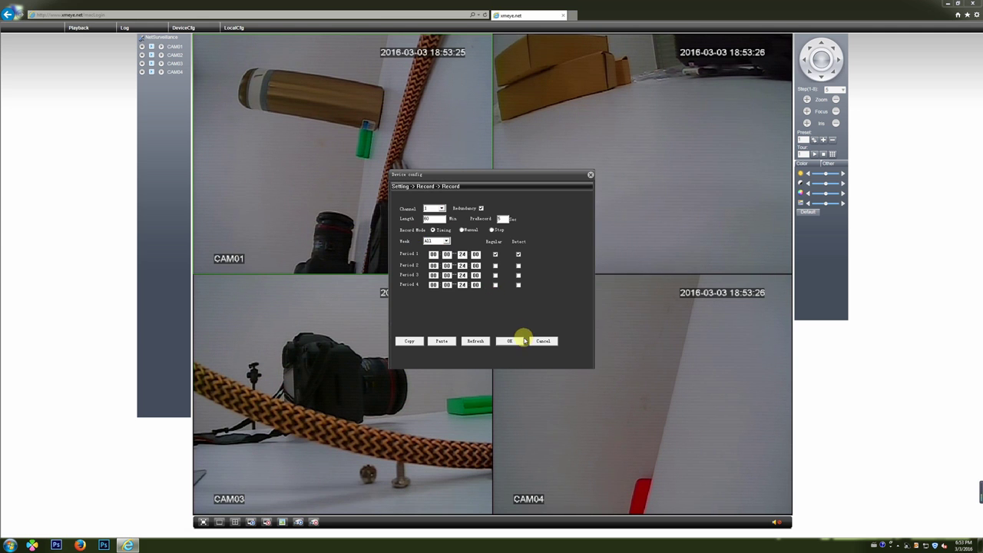
{"action": "left_click", "coordinate": [524, 340]}
{"action": "left_click", "coordinate": [441, 352]}
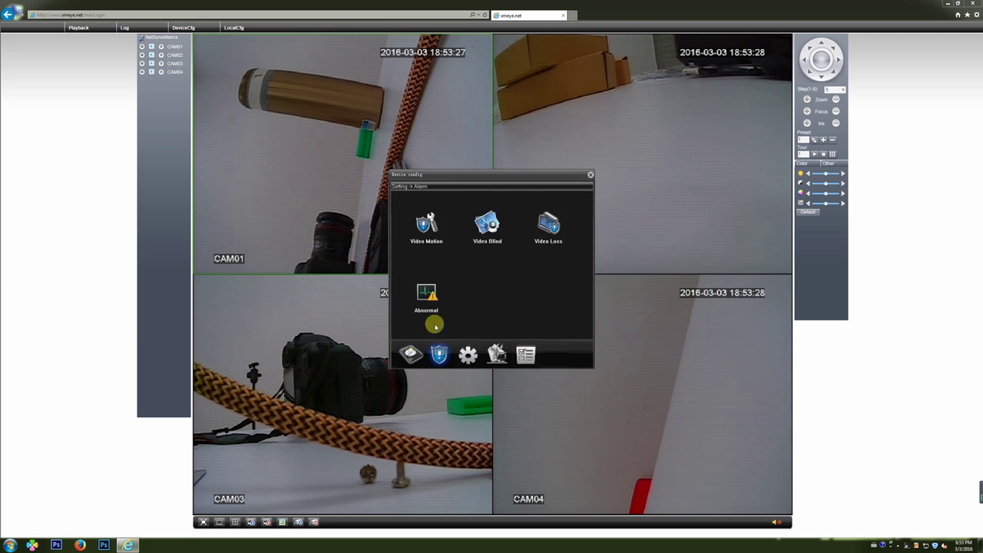
{"action": "left_click", "coordinate": [476, 356]}
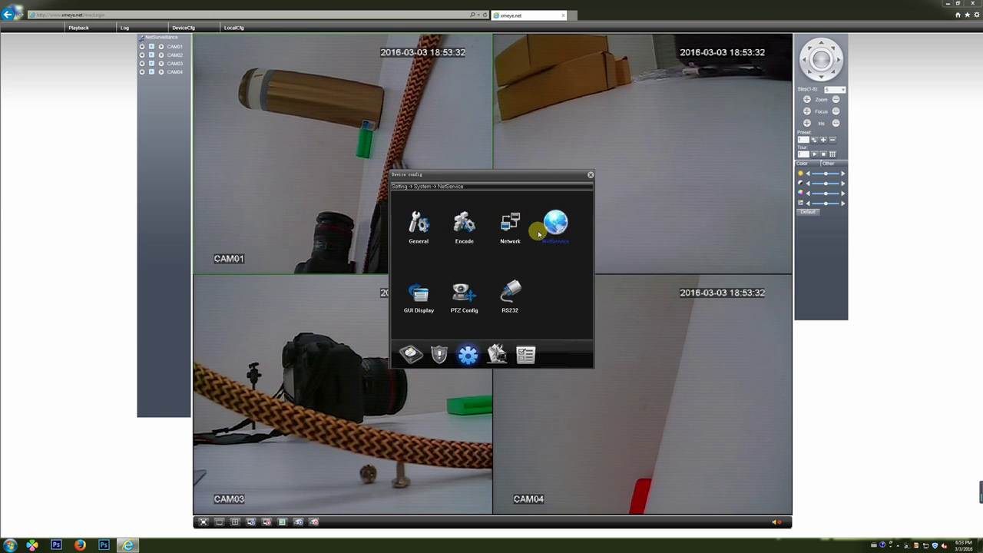
{"action": "left_click", "coordinate": [497, 354]}
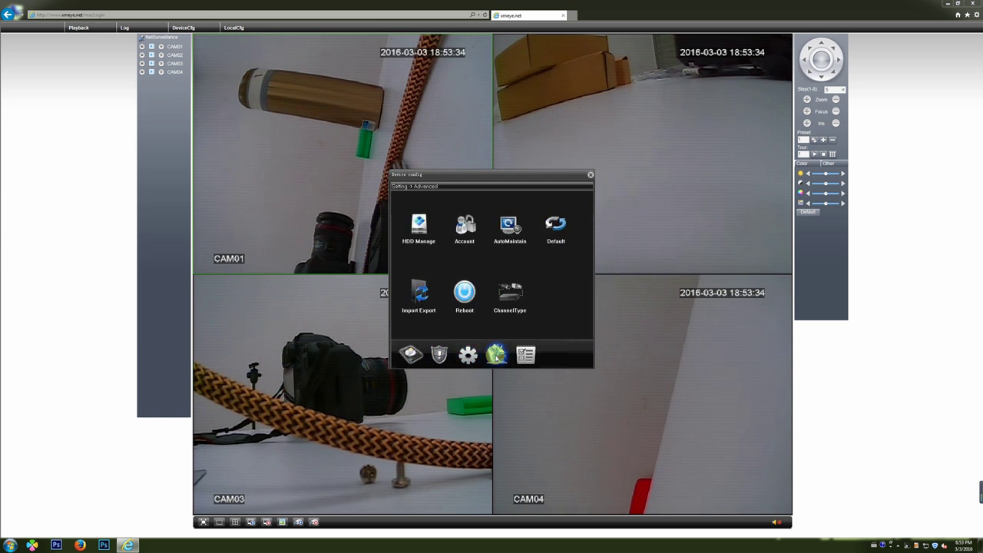
- Review the first disk under HDD Manage, then the ChannelType settings, without changes
{"action": "left_click", "coordinate": [434, 239]}
{"action": "left_click", "coordinate": [453, 206]}
{"action": "left_click_drag", "start_coordinate": [466, 322], "coordinate": [453, 230]}
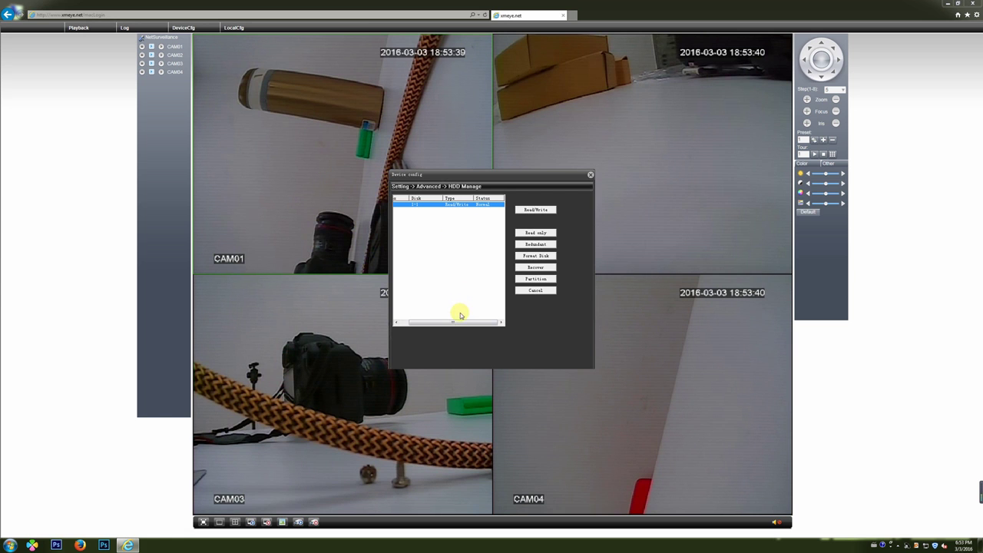
{"action": "left_click", "coordinate": [532, 292]}
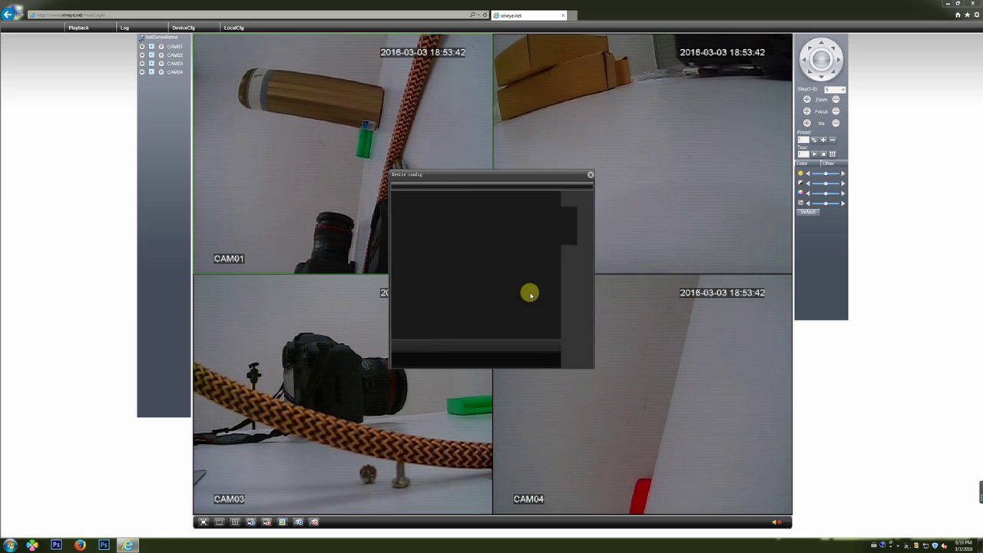
{"action": "left_click", "coordinate": [512, 290]}
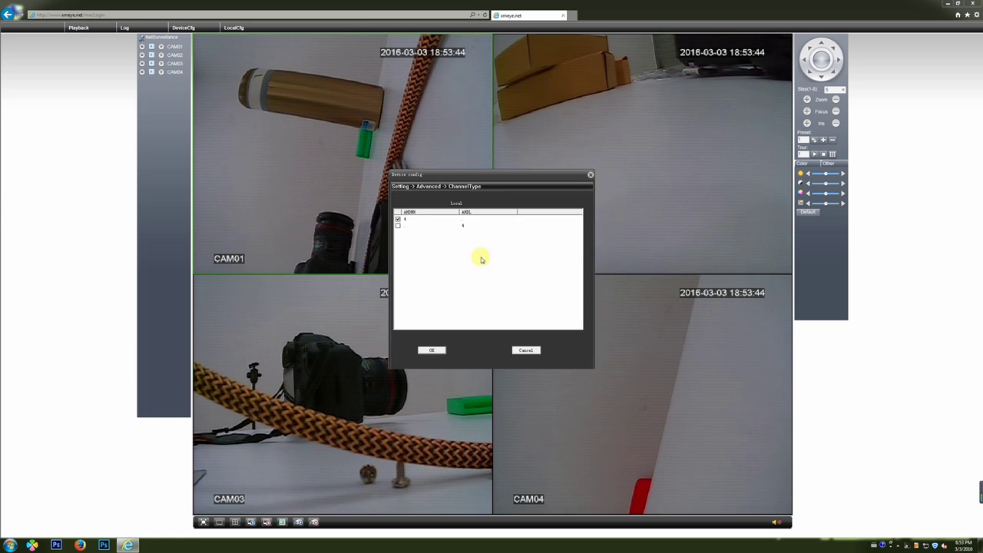
{"action": "left_click", "coordinate": [525, 351]}
- Check the DVR's Info > Version details, including its Serial ID, then close the page
{"action": "left_click", "coordinate": [526, 355]}
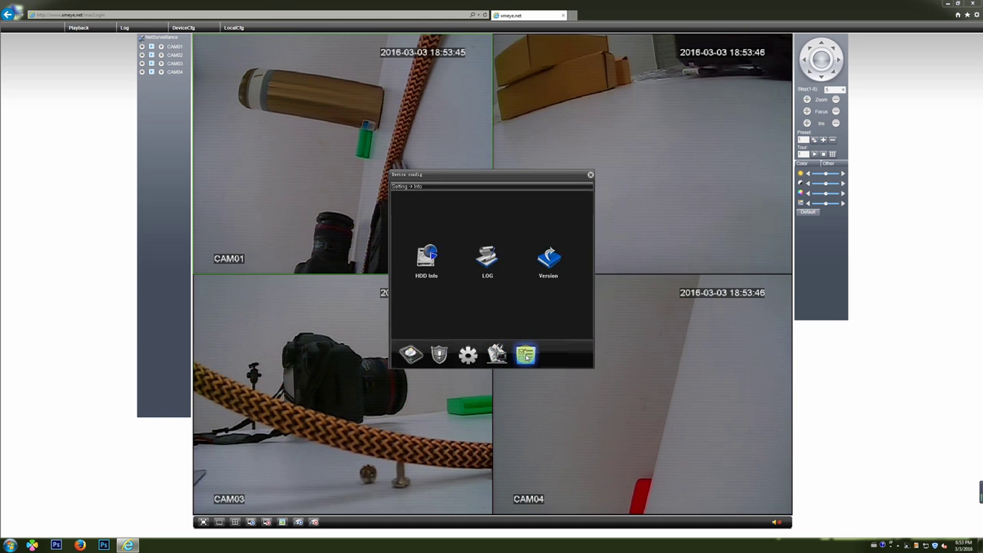
{"action": "left_click", "coordinate": [548, 260]}
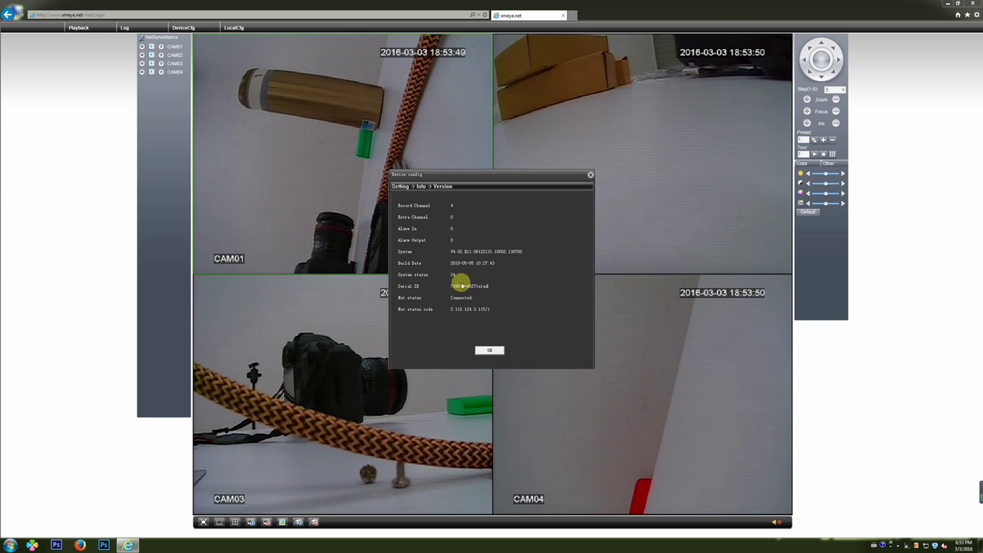
{"action": "left_click_drag", "start_coordinate": [489, 287], "coordinate": [440, 285]}
{"action": "left_click", "coordinate": [409, 285]}
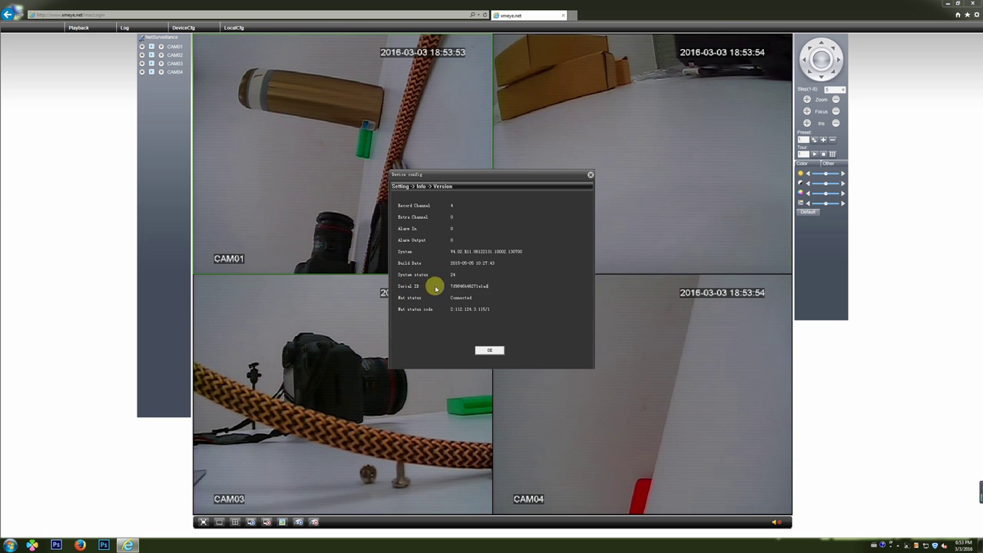
{"action": "left_click", "coordinate": [490, 351]}
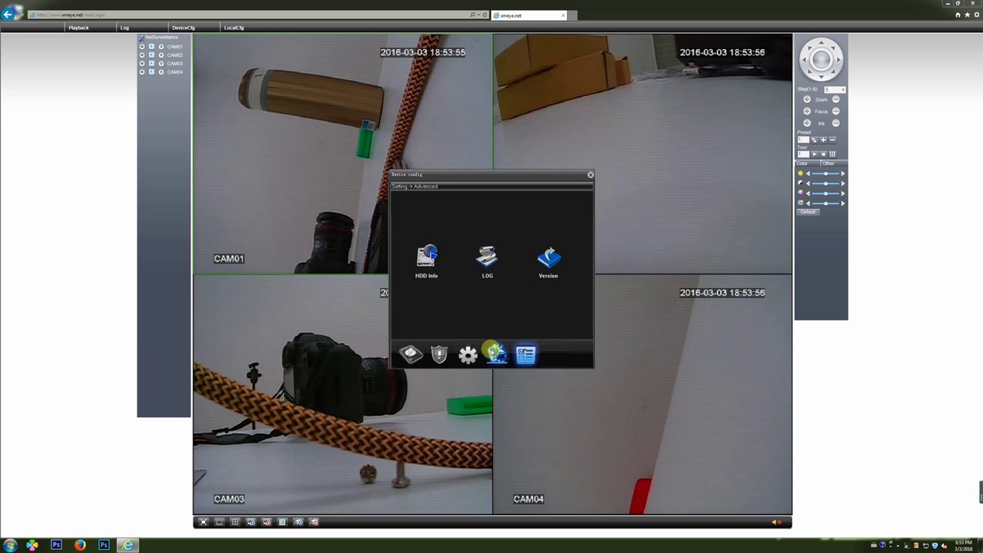
- Search channel 1's recordings for 3 March 2016 with All as the recording type
{"action": "left_click", "coordinate": [591, 178]}
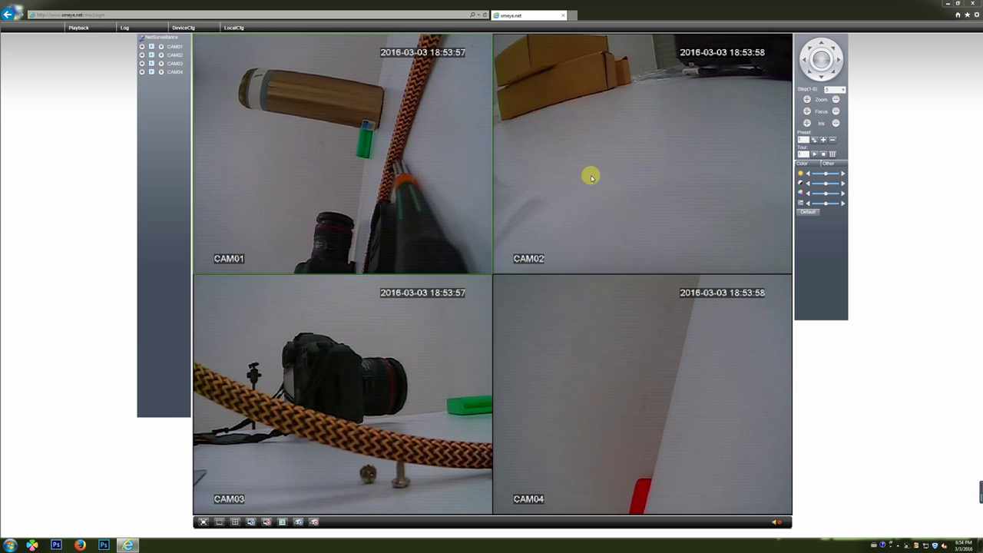
{"action": "left_click", "coordinate": [78, 27]}
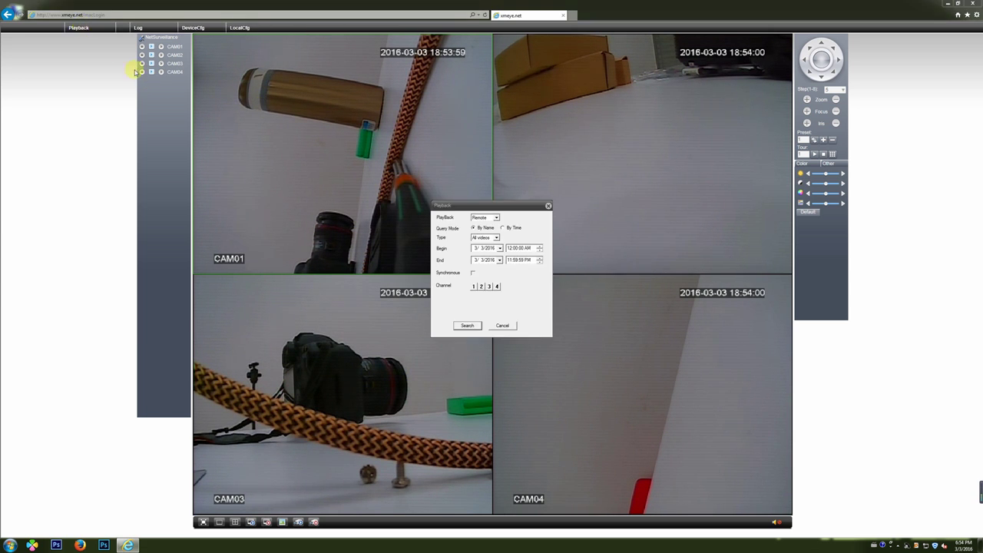
{"action": "left_click", "coordinate": [471, 326]}
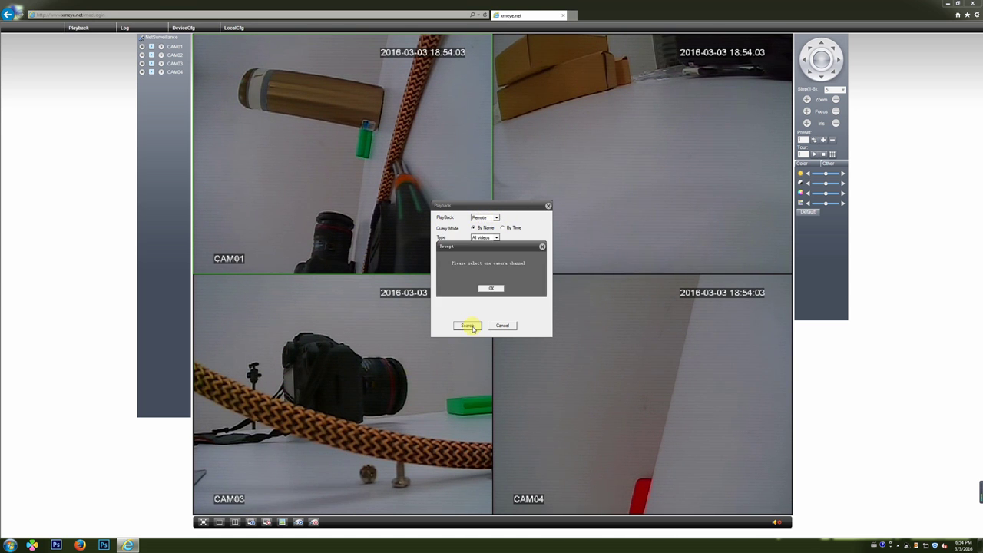
{"action": "left_click", "coordinate": [493, 289]}
{"action": "left_click", "coordinate": [495, 238]}
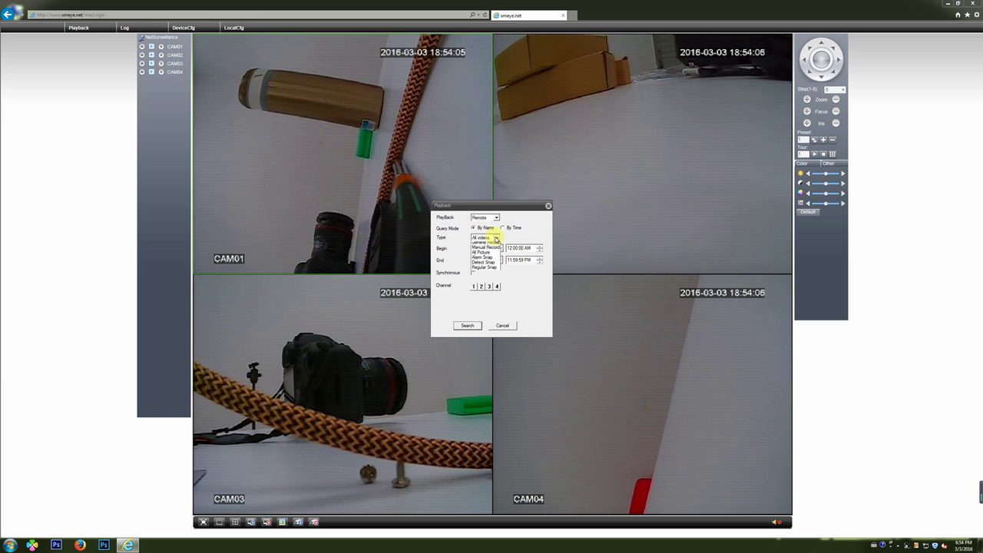
{"action": "left_click", "coordinate": [512, 243]}
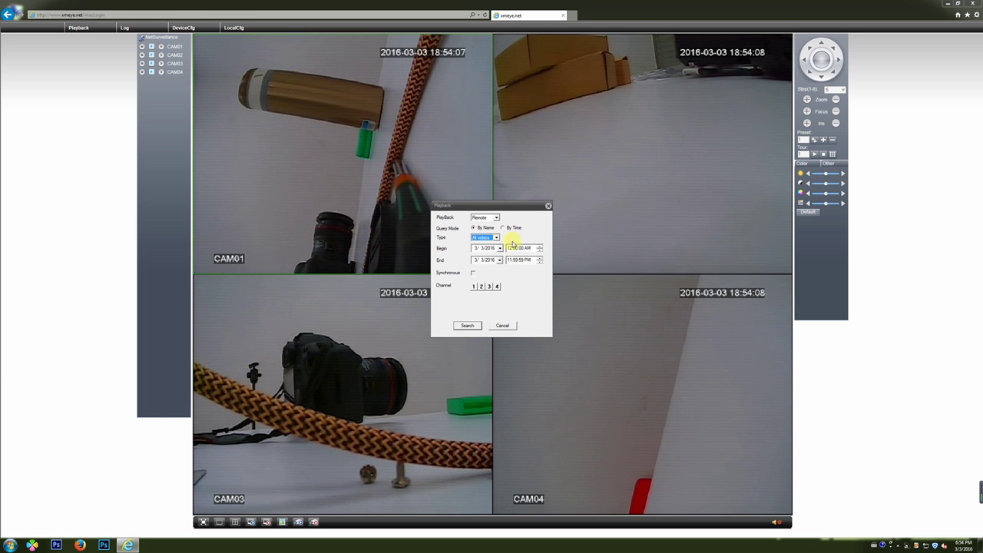
{"action": "left_click", "coordinate": [467, 325]}
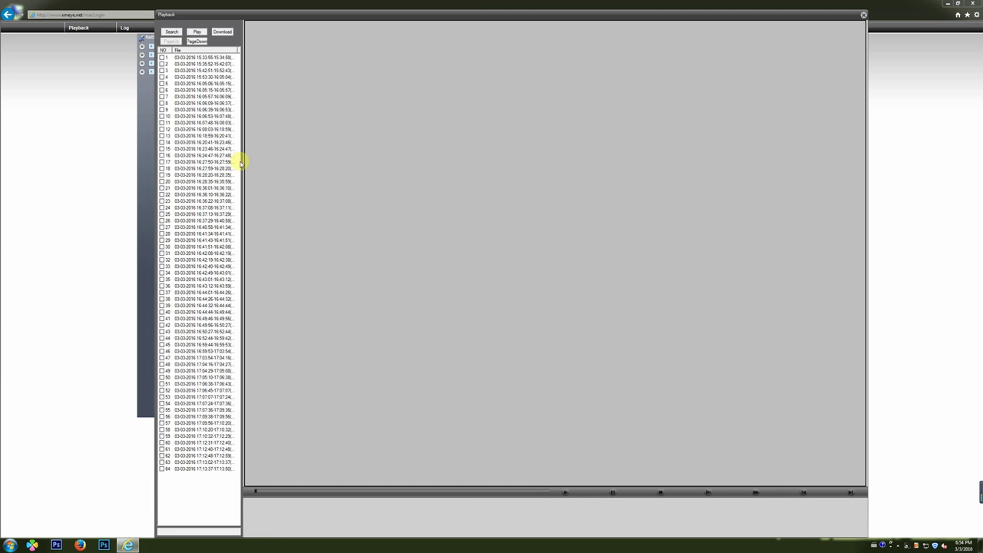
- Play recording 12, then the first recording from 15:33, skipping ahead within each
{"action": "left_click", "coordinate": [209, 129]}
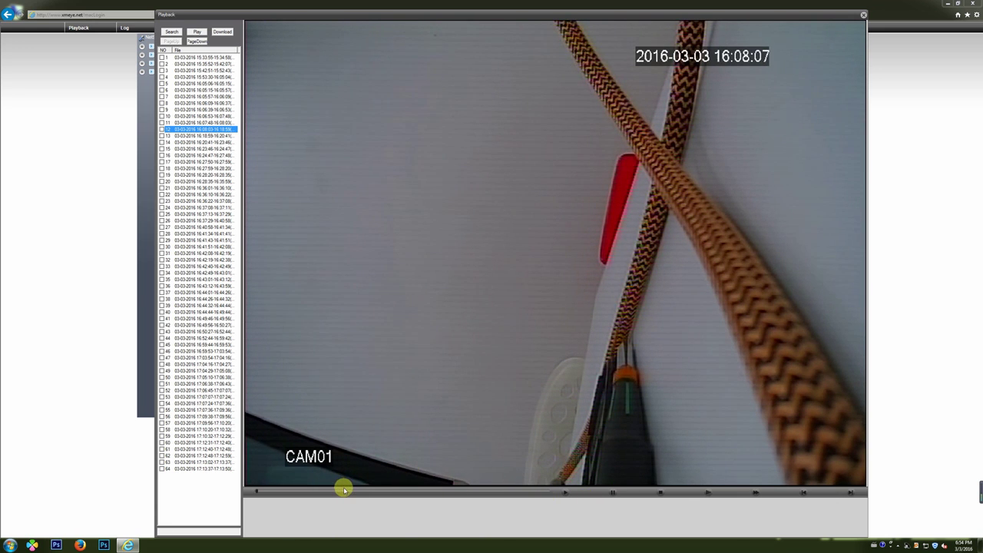
{"action": "left_click", "coordinate": [343, 490]}
{"action": "left_click", "coordinate": [370, 491]}
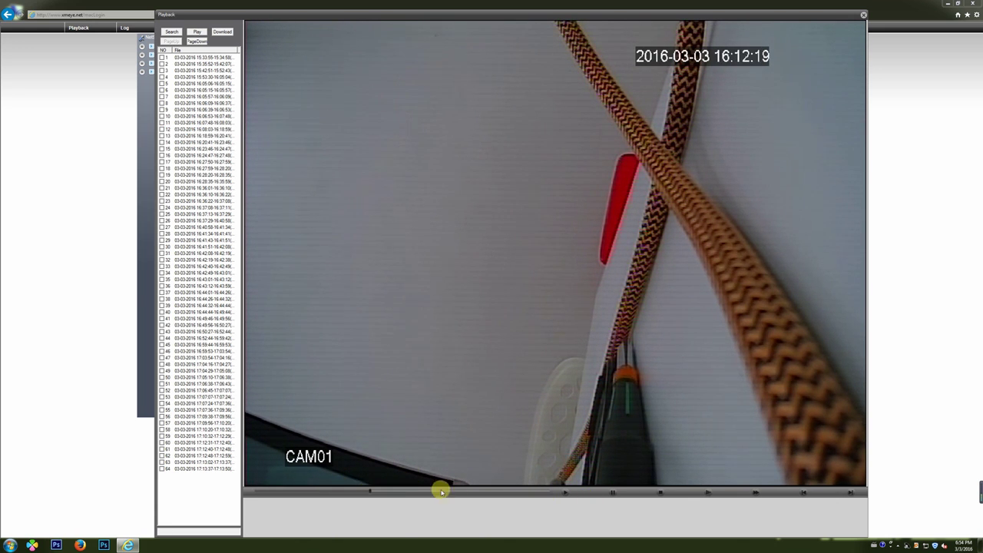
{"action": "left_click", "coordinate": [446, 492]}
{"action": "double_click", "coordinate": [204, 58]}
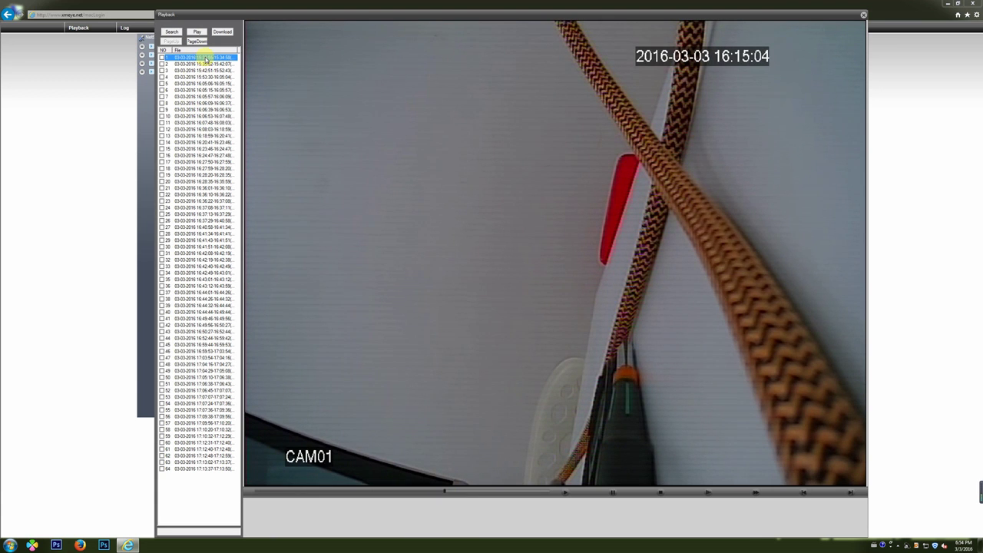
{"action": "left_click", "coordinate": [315, 493]}
{"action": "left_click", "coordinate": [345, 493]}
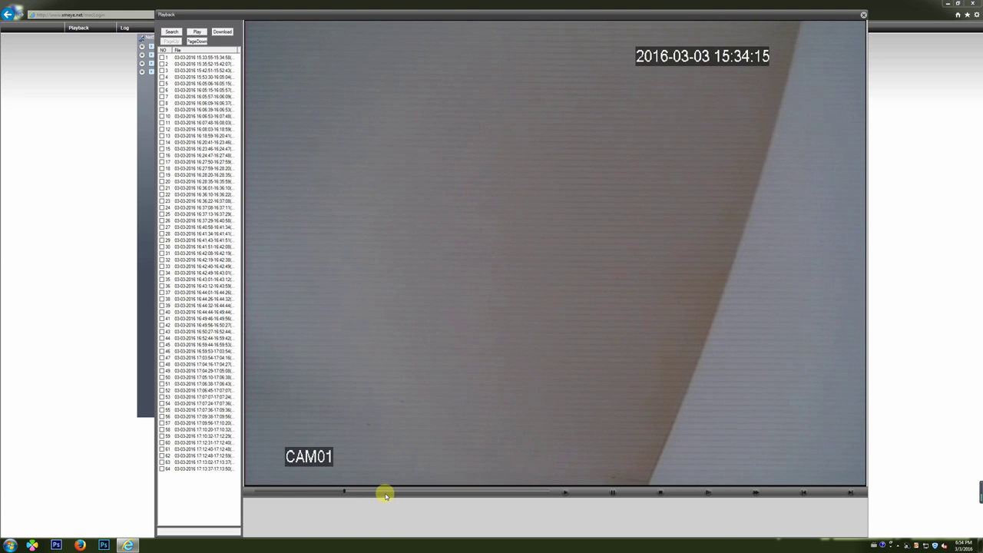
{"action": "left_click", "coordinate": [386, 492]}
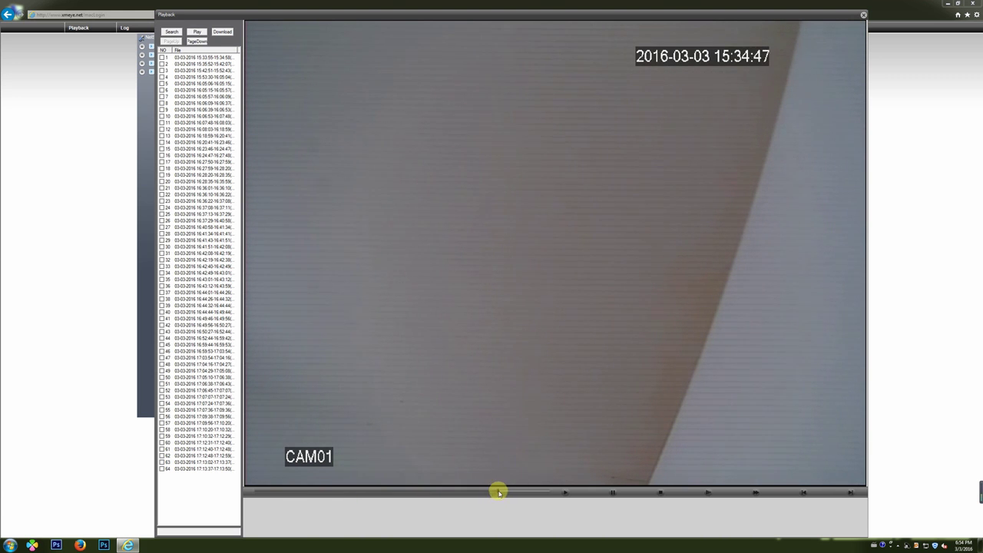
- Play recording 28 from 16:41, seek later, stop, and return to the four-camera live grid
{"action": "double_click", "coordinate": [212, 233]}
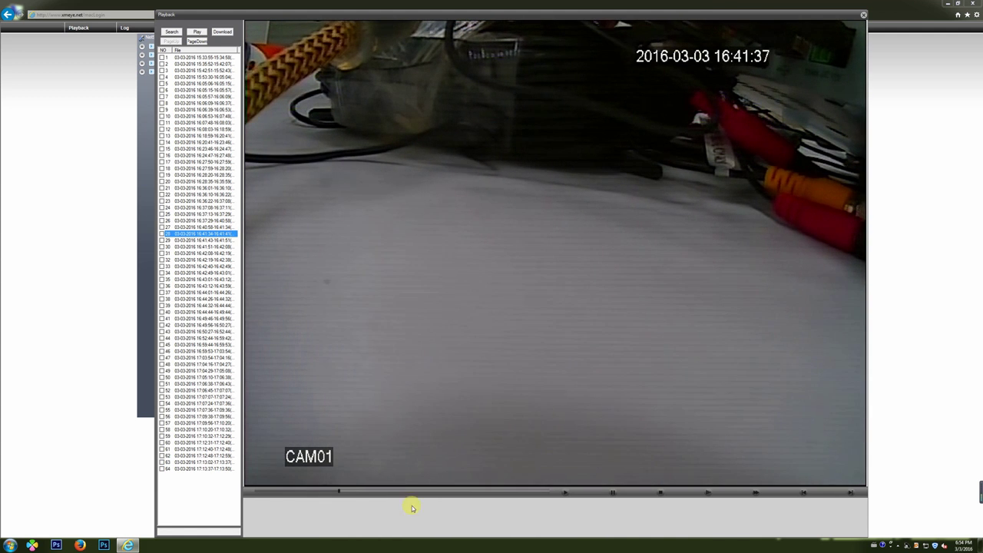
{"action": "left_click_drag", "start_coordinate": [391, 492], "coordinate": [492, 493]}
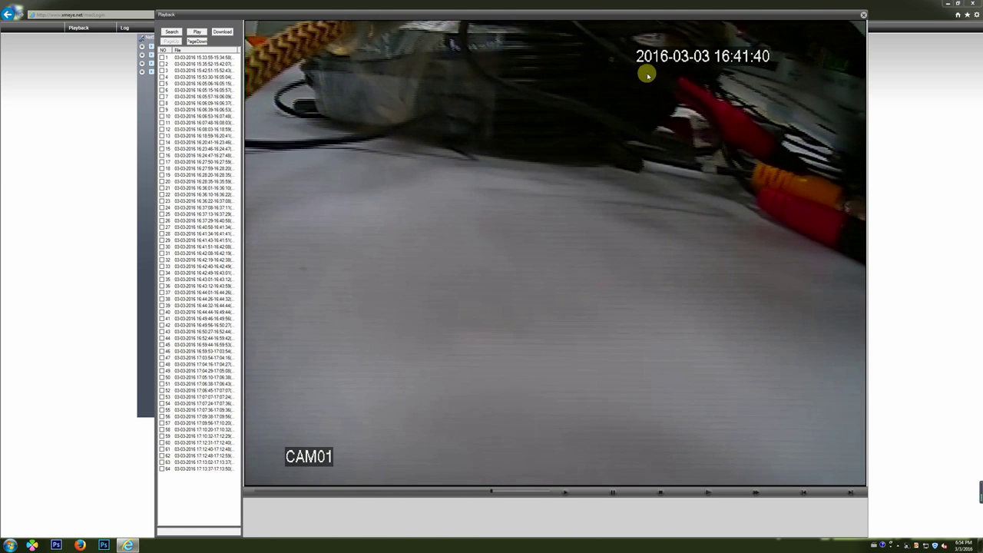
{"action": "left_click", "coordinate": [661, 493]}
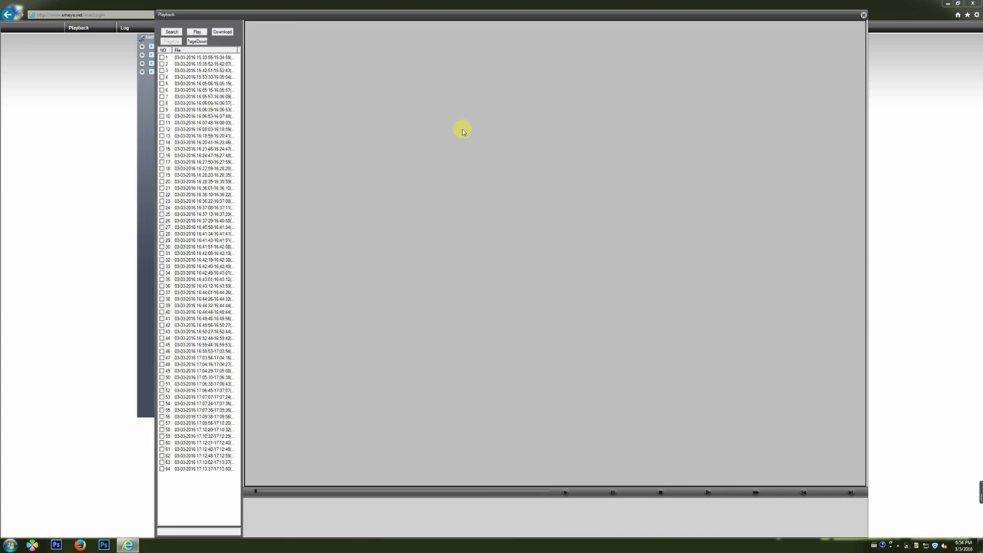
{"action": "left_click", "coordinate": [864, 15]}
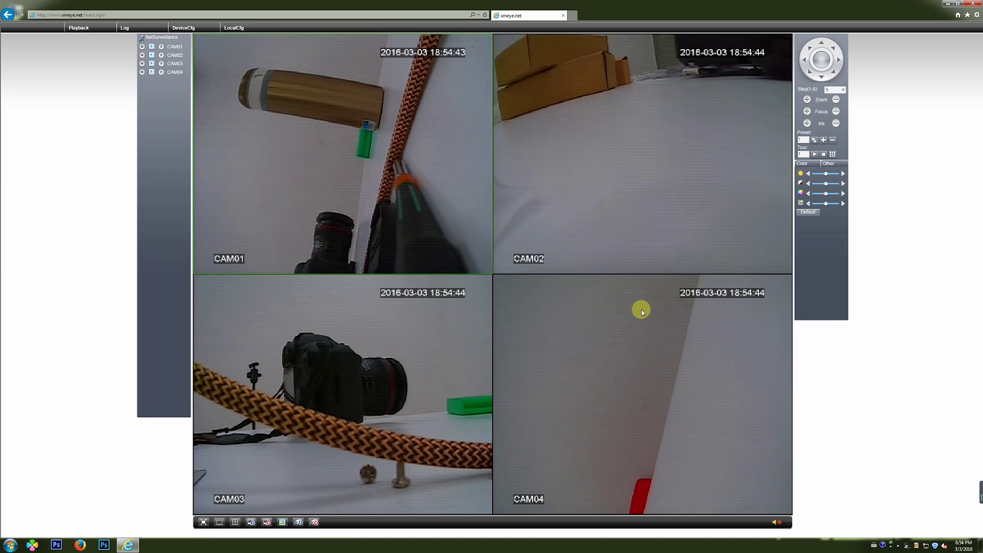
{"action": "double_click", "coordinate": [573, 347]}
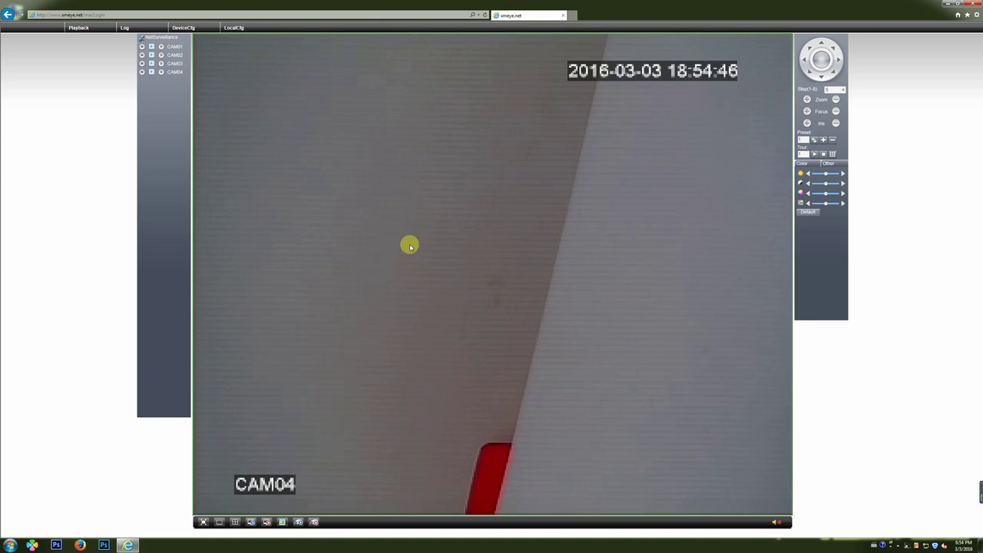
{"action": "double_click", "coordinate": [443, 201]}
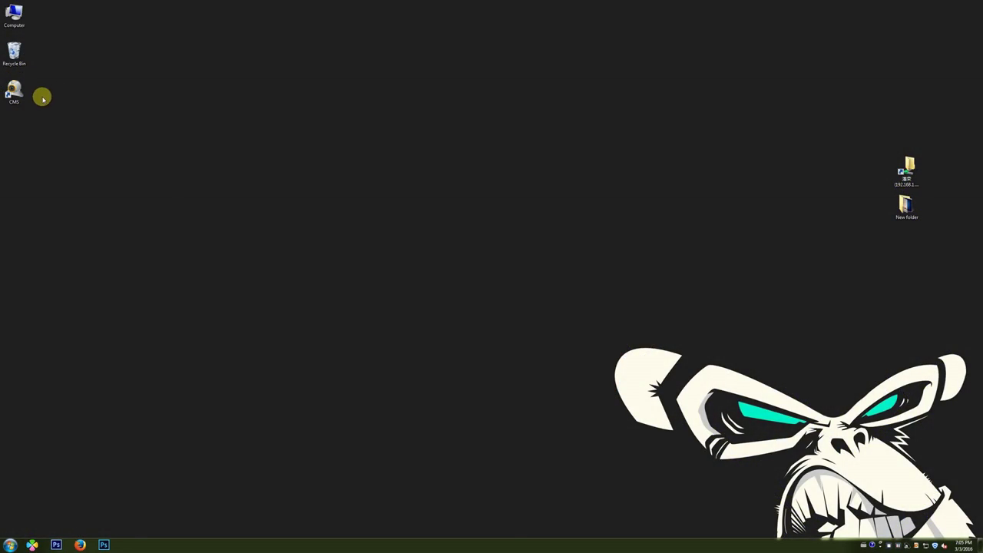
- Launch CMS from its desktop icon and log in with the account password
{"action": "double_click", "coordinate": [16, 92]}
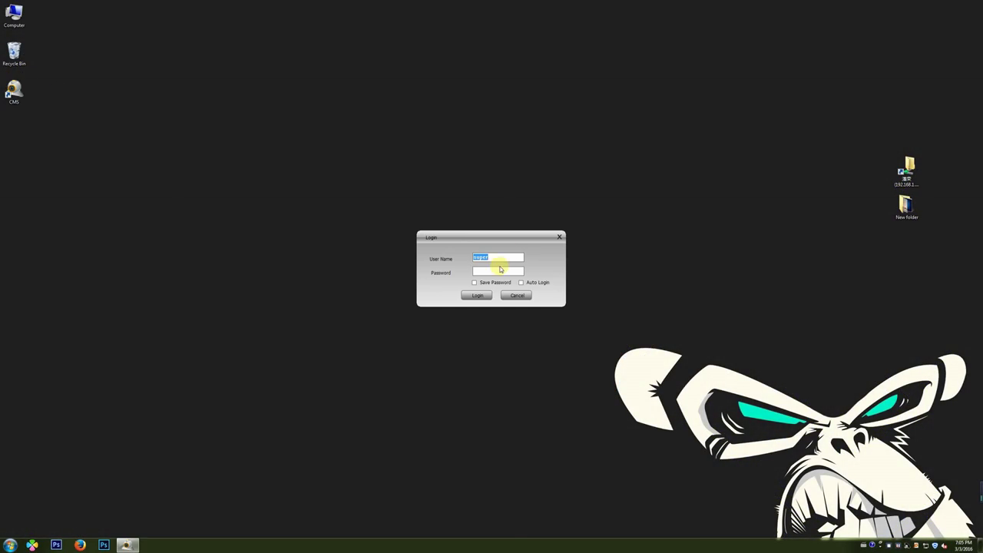
{"action": "left_click", "coordinate": [477, 298]}
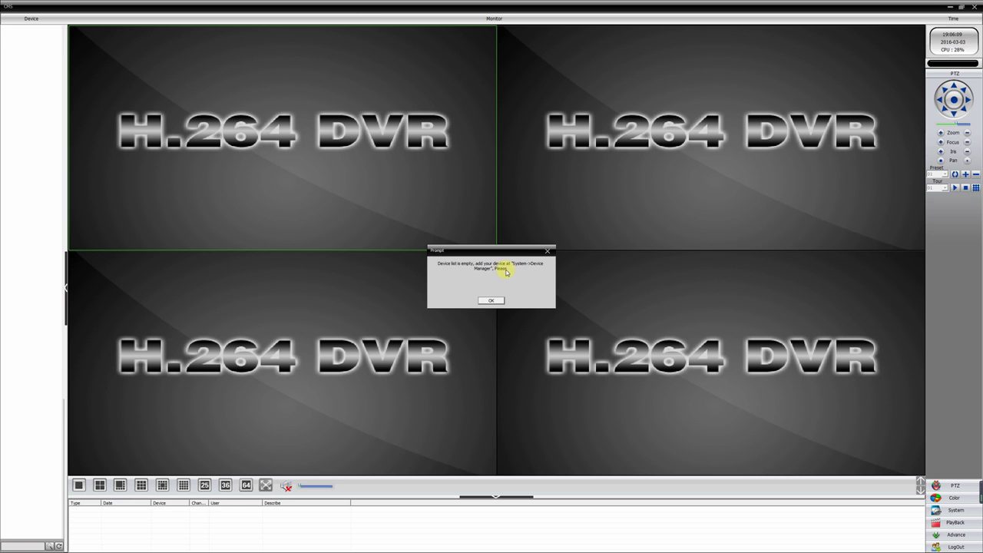
- Create a new zone named KKMOON in the Device Manager
{"action": "left_click", "coordinate": [491, 301]}
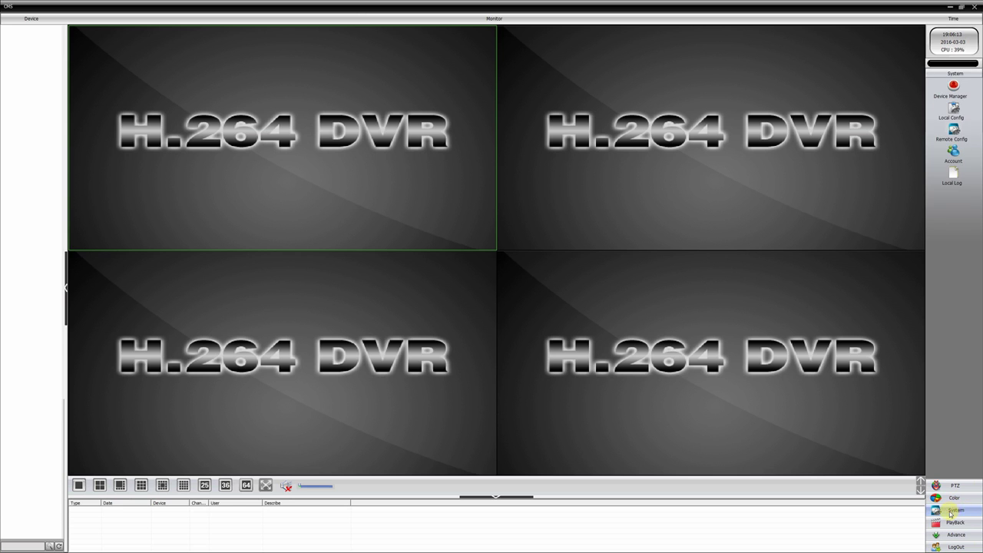
{"action": "left_click", "coordinate": [954, 87]}
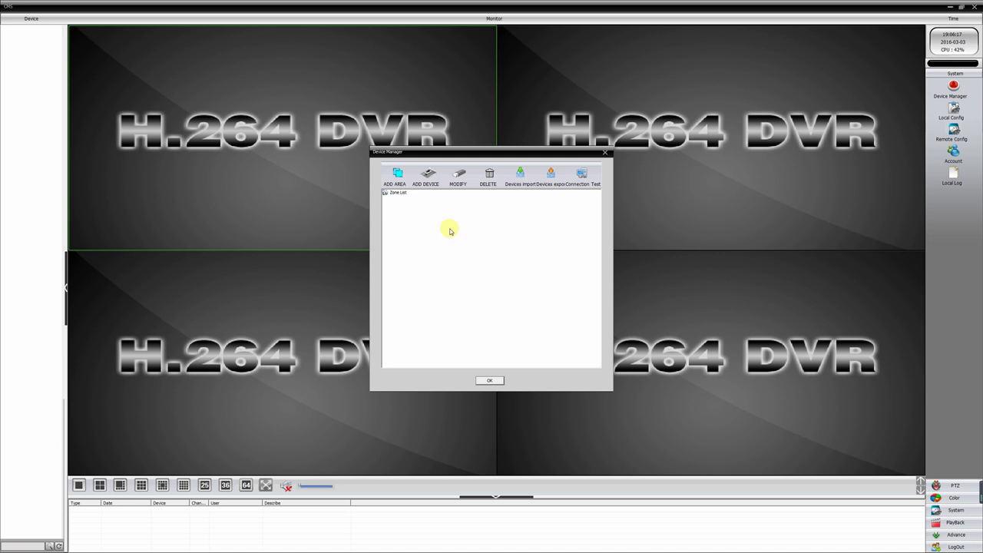
{"action": "left_click", "coordinate": [396, 177]}
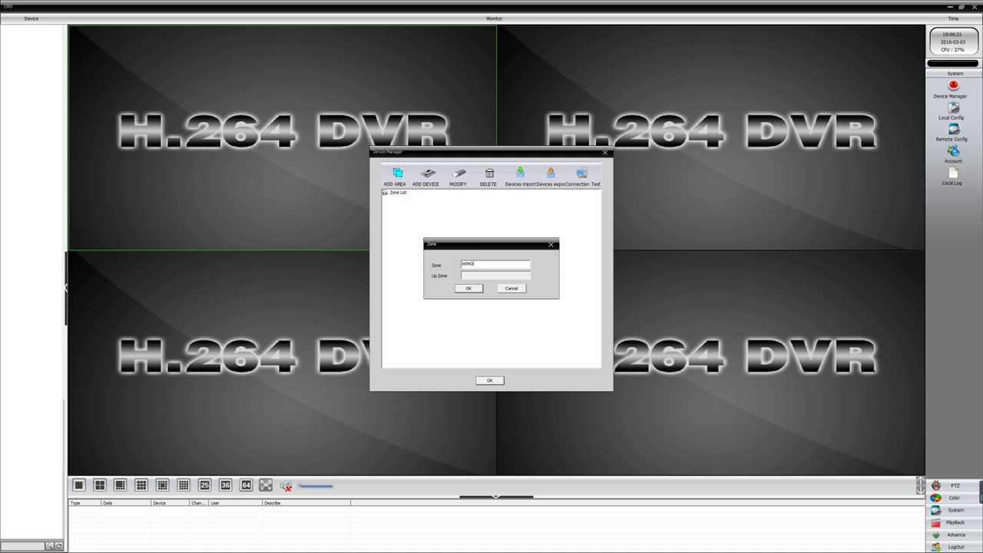
{"action": "left_click", "coordinate": [471, 289]}
{"action": "left_click", "coordinate": [405, 199]}
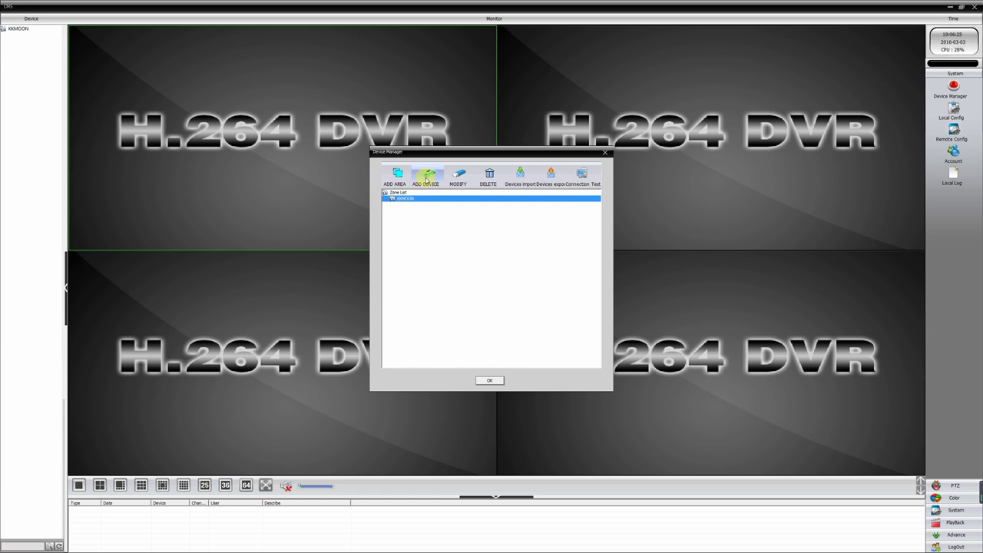
- Add the DVR found at 192.168.2.101, port 34567, to the zone, named KKMOON
{"action": "left_click", "coordinate": [426, 180]}
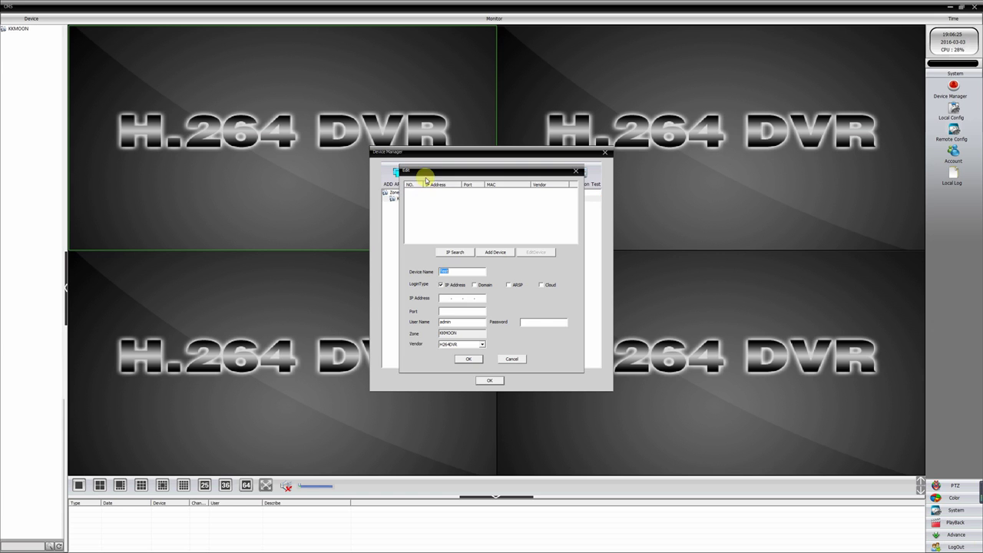
{"action": "left_click", "coordinate": [454, 253]}
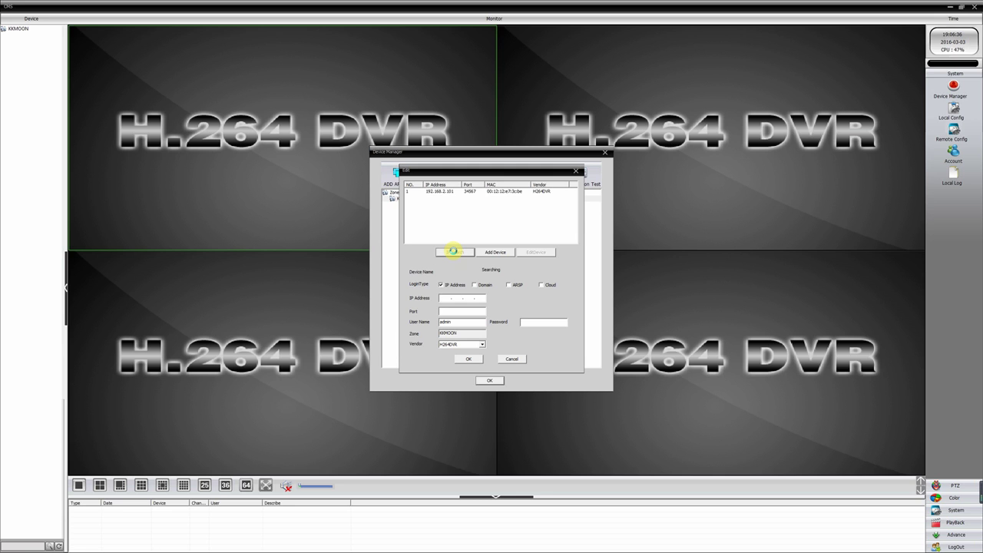
{"action": "left_click", "coordinate": [442, 193]}
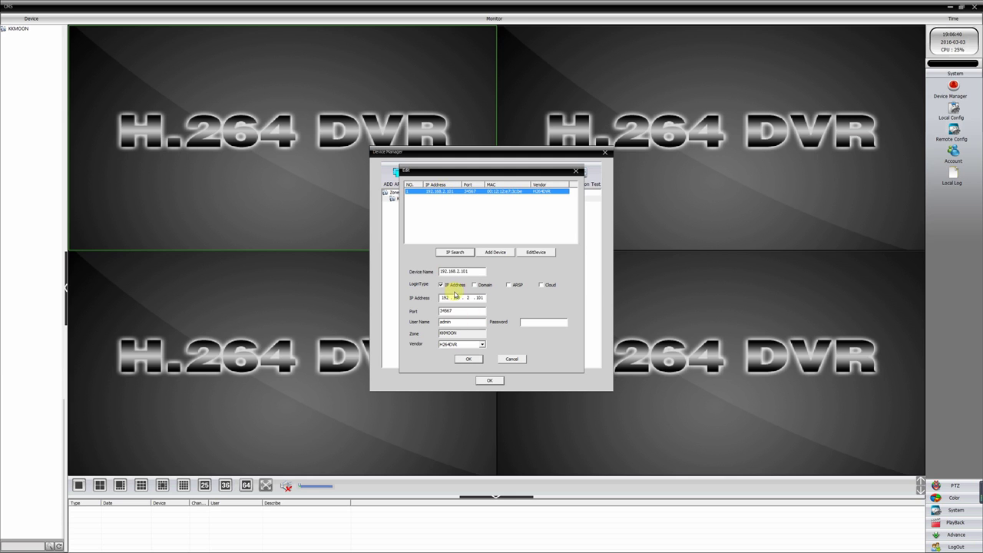
{"action": "left_click_drag", "start_coordinate": [470, 271], "coordinate": [433, 272]}
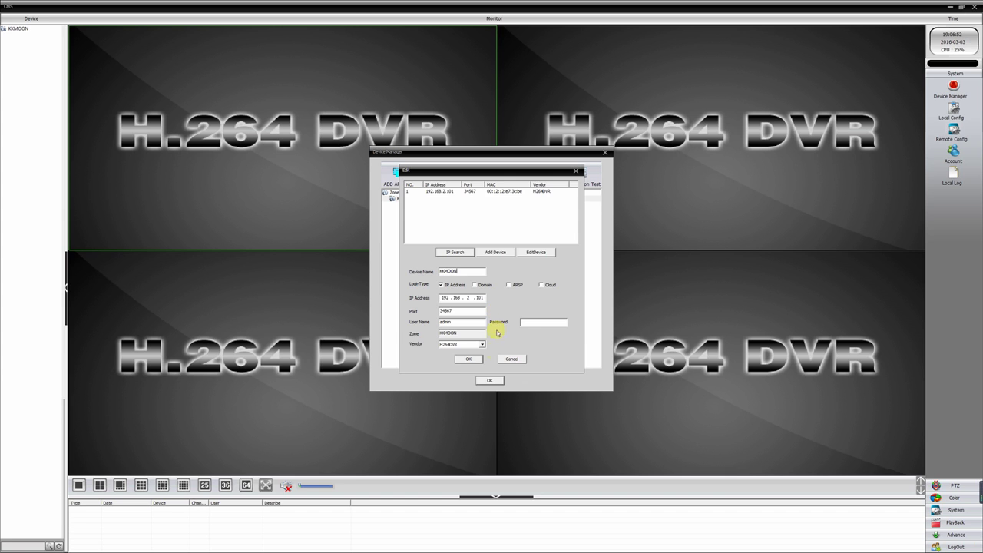
{"action": "left_click", "coordinate": [471, 360]}
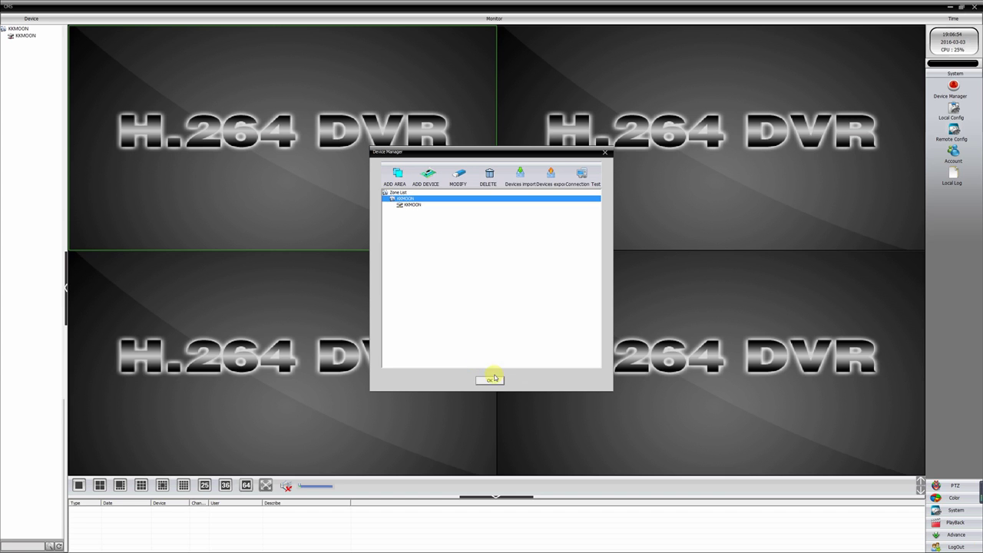
{"action": "left_click", "coordinate": [489, 379]}
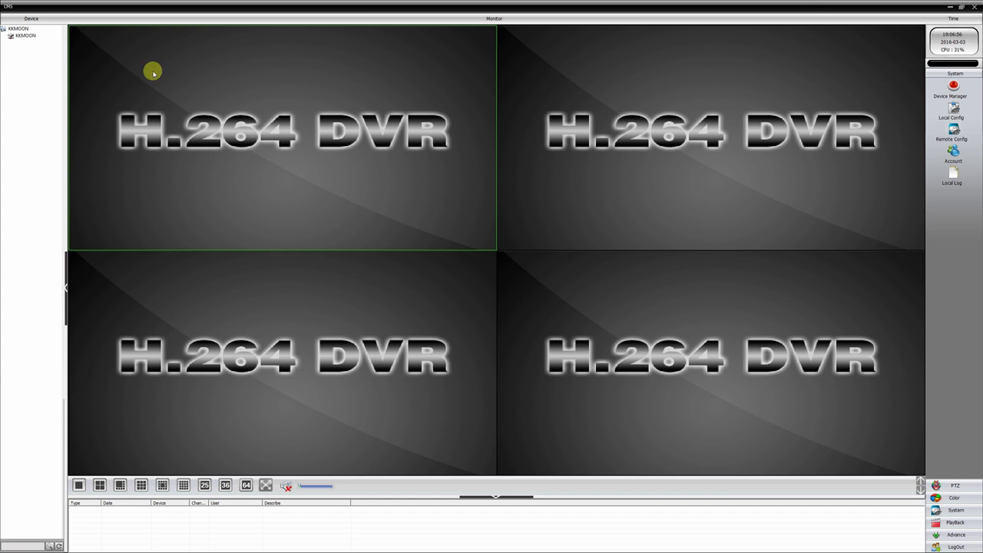
- Connect to KKMOON and stream CAM01, CAM02, CAM03 and CAM04 live in the four panes
{"action": "double_click", "coordinate": [25, 35]}
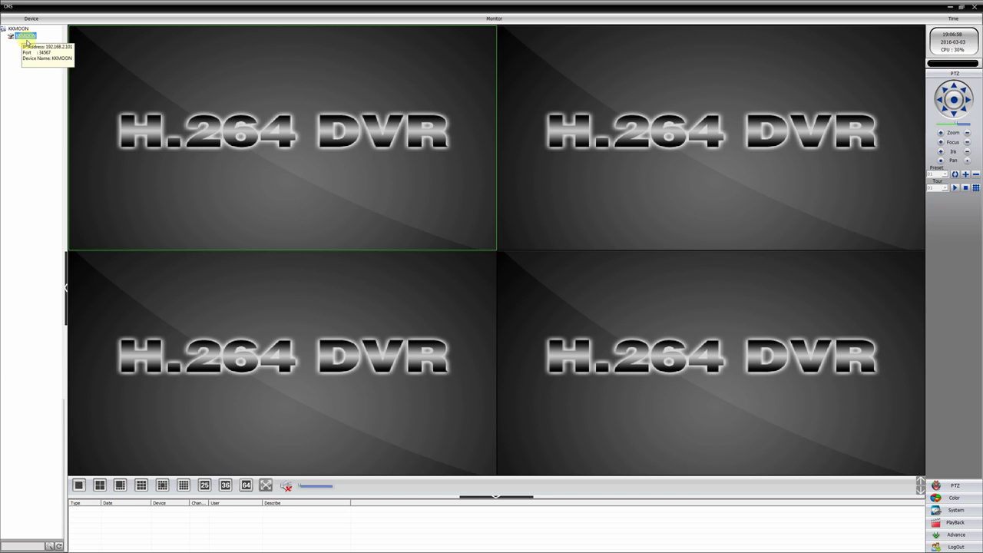
{"action": "left_click", "coordinate": [32, 43]}
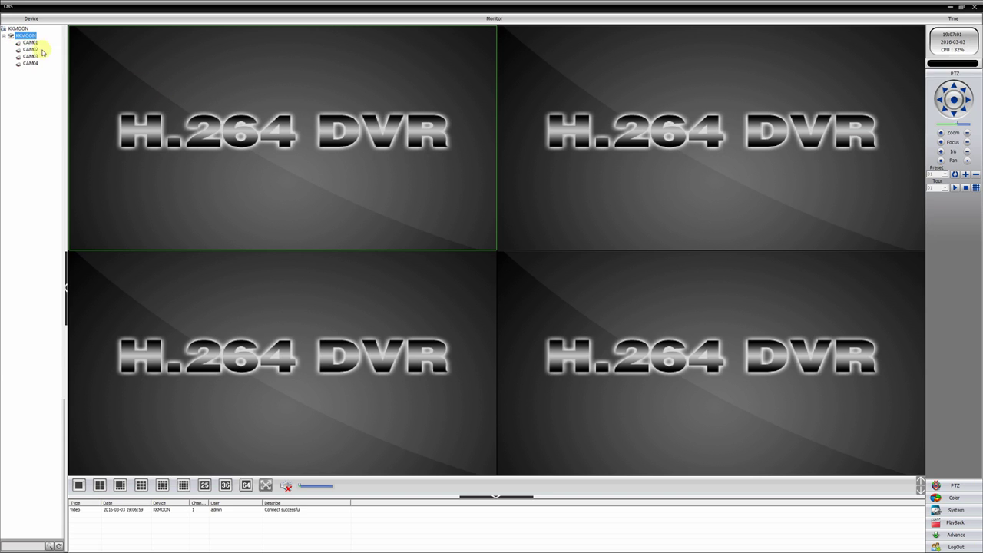
{"action": "left_click_drag", "start_coordinate": [30, 45], "coordinate": [294, 125]}
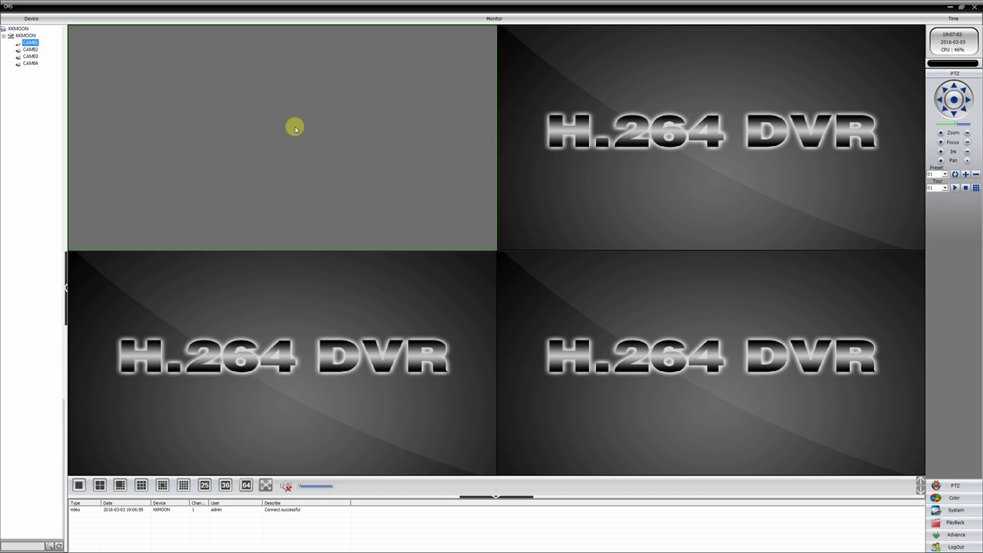
{"action": "double_click", "coordinate": [30, 49]}
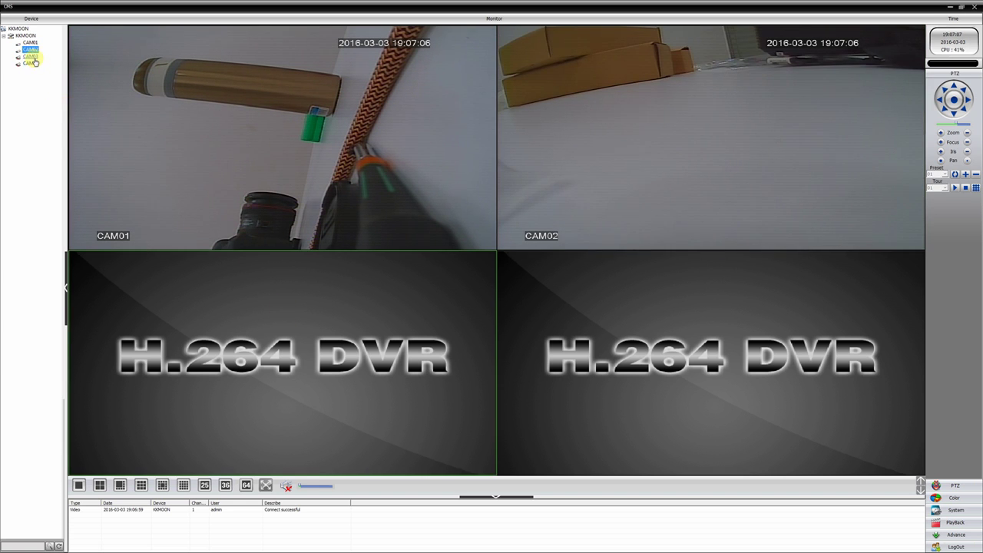
{"action": "double_click", "coordinate": [30, 56]}
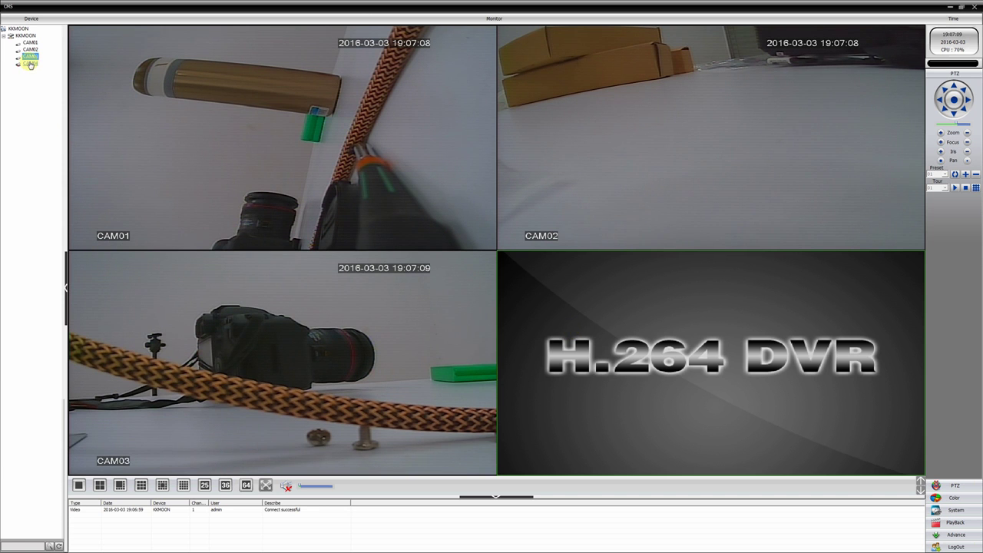
{"action": "double_click", "coordinate": [30, 63]}
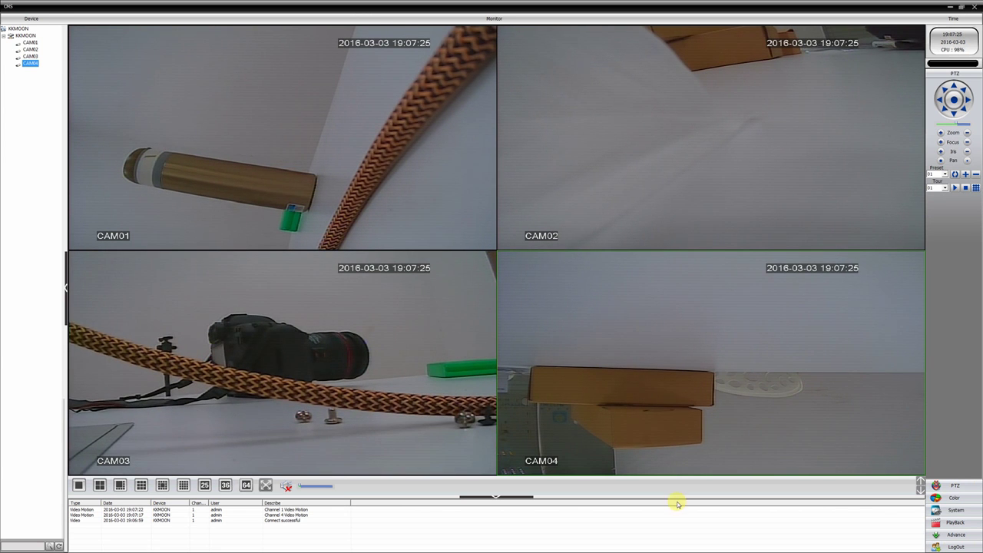
{"action": "left_click", "coordinate": [299, 185]}
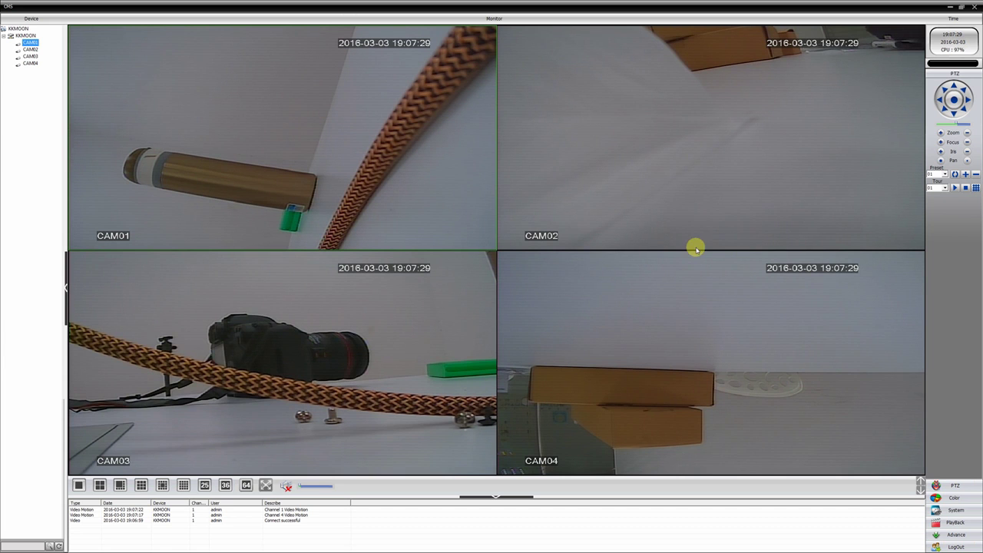
{"action": "left_click", "coordinate": [956, 523]}
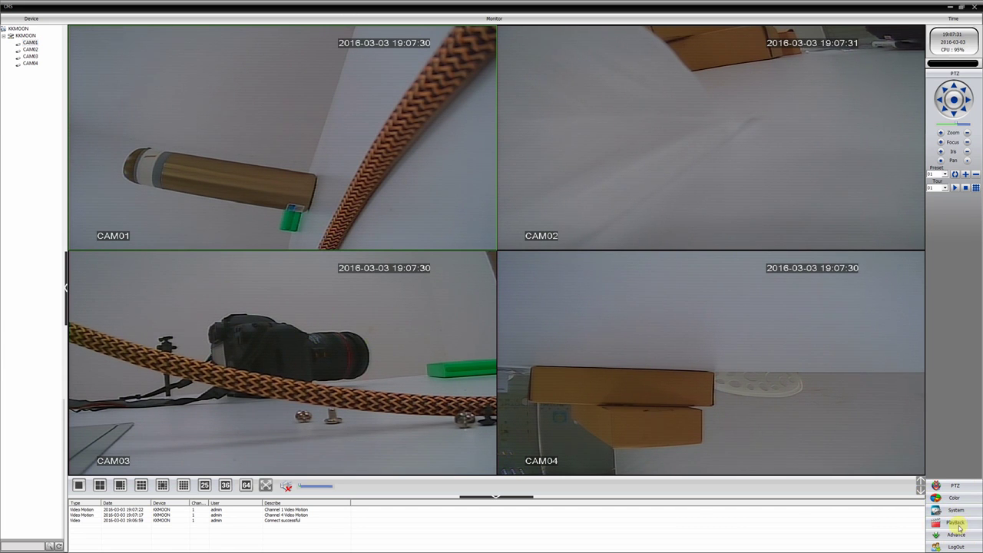
{"action": "left_click", "coordinate": [367, 166]}
{"action": "left_click", "coordinate": [367, 173]}
{"action": "left_click", "coordinate": [374, 175]}
{"action": "left_click", "coordinate": [352, 186]}
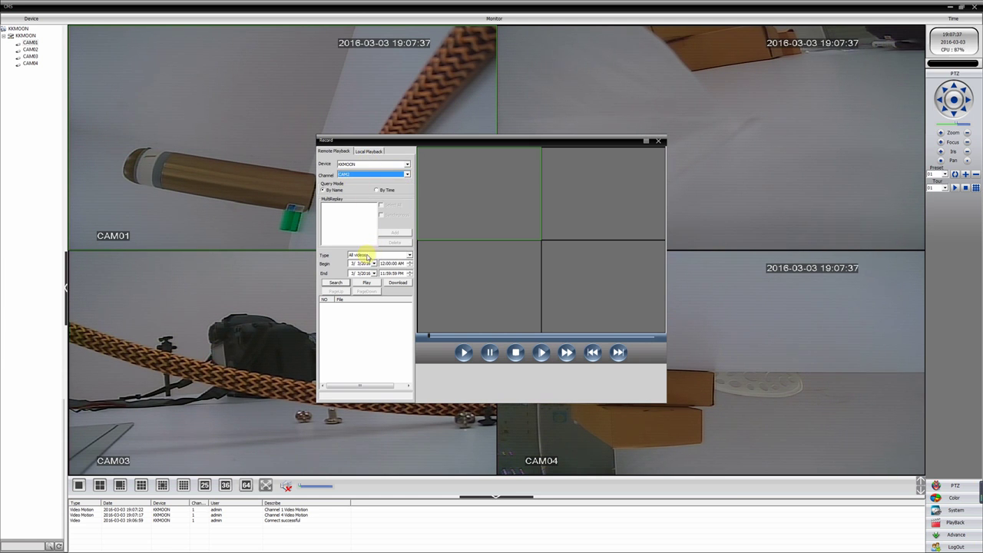
{"action": "left_click", "coordinate": [340, 284]}
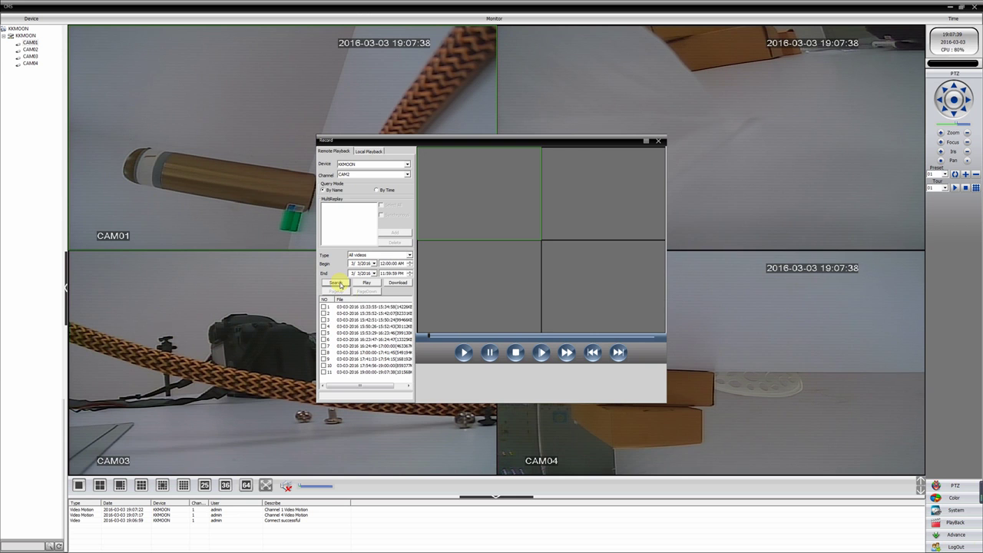
{"action": "left_click", "coordinate": [361, 327]}
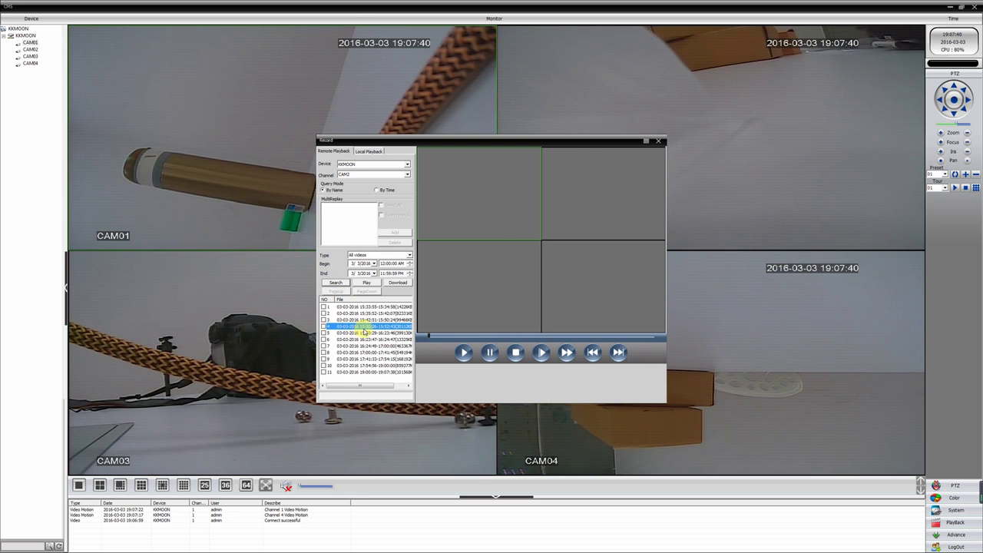
{"action": "double_click", "coordinate": [515, 214]}
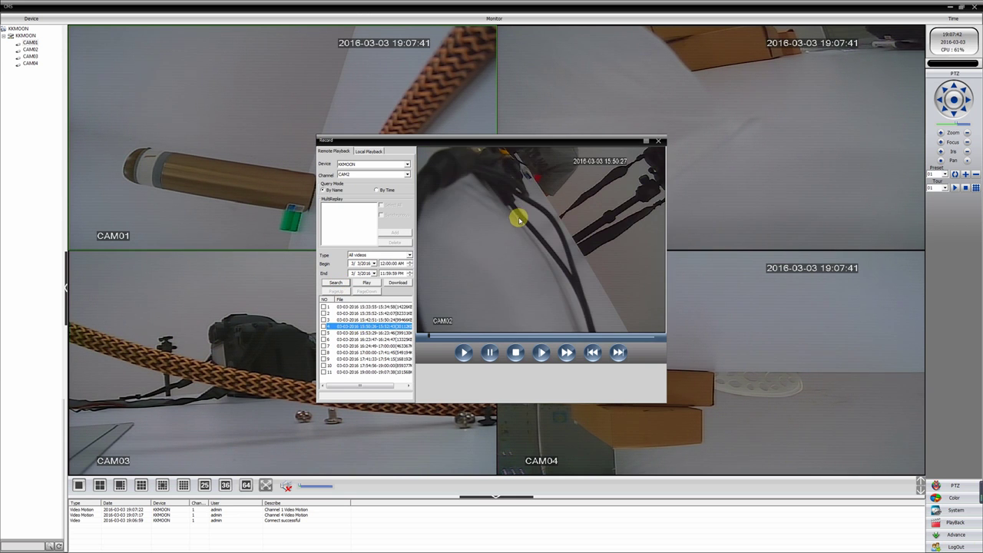
{"action": "left_click", "coordinate": [459, 337]}
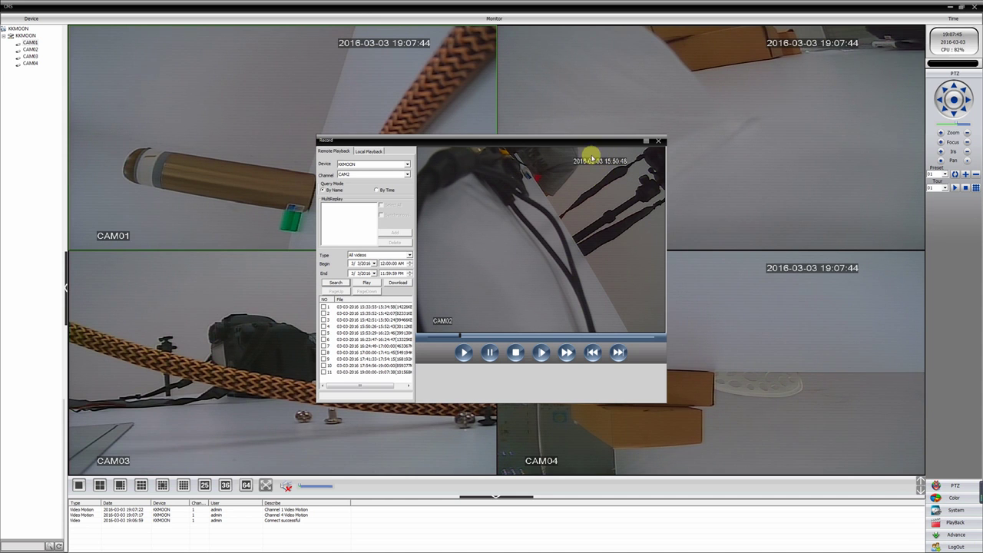
{"action": "left_click", "coordinate": [560, 335]}
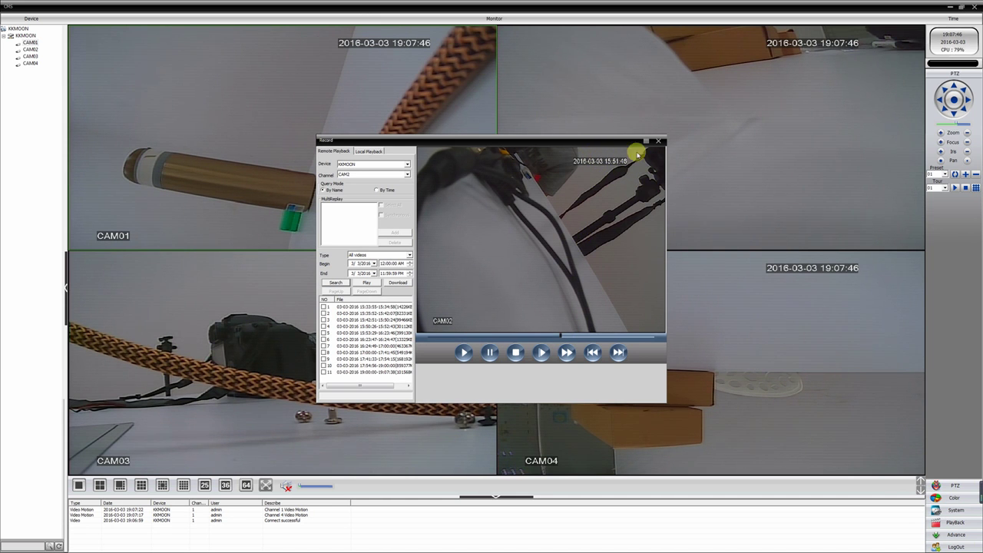
{"action": "left_click", "coordinate": [626, 335]}
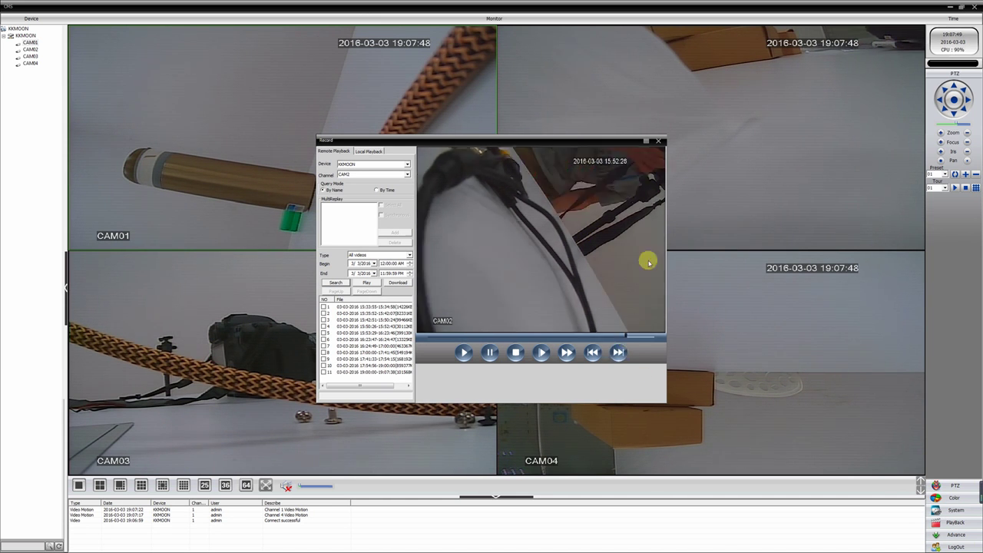
{"action": "double_click", "coordinate": [384, 346]}
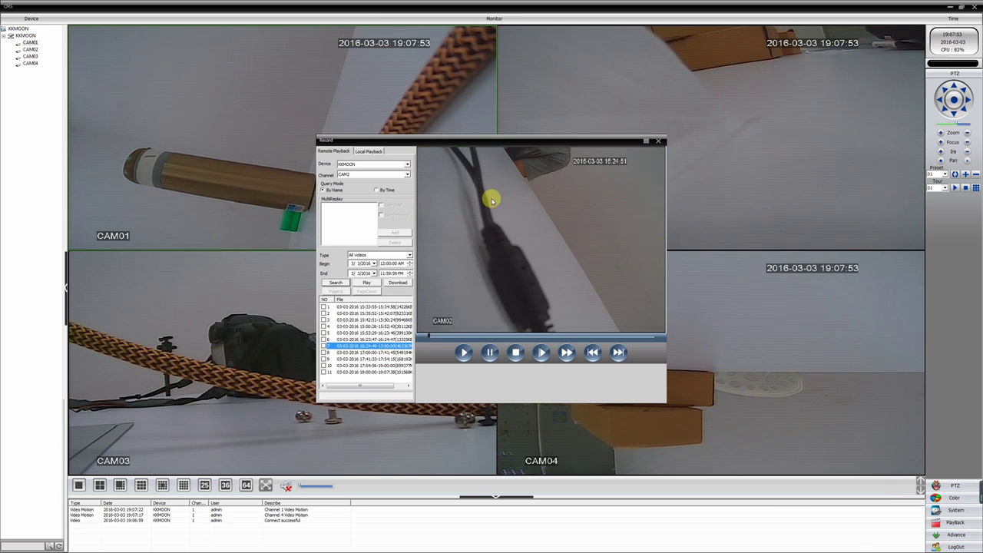
{"action": "left_click", "coordinate": [514, 338]}
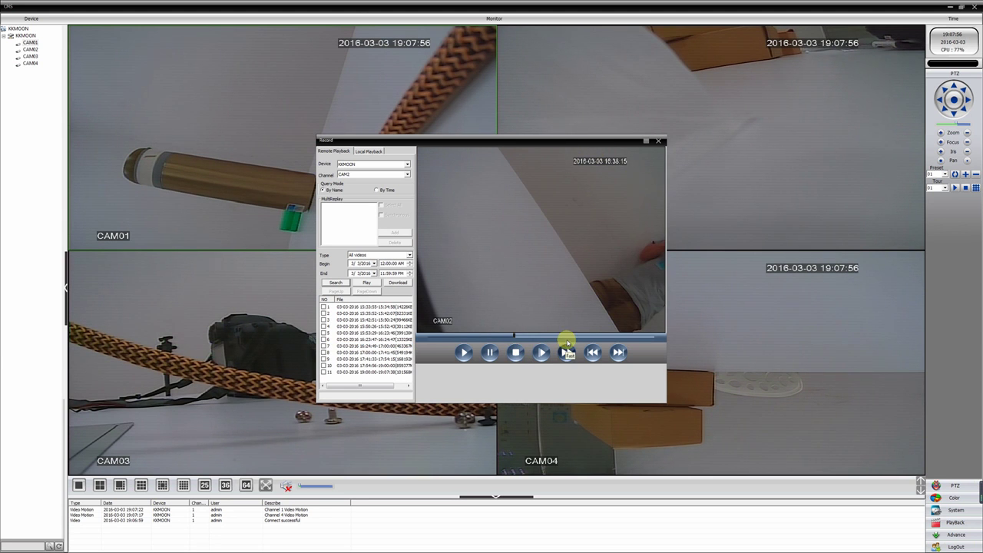
{"action": "left_click", "coordinate": [567, 338]}
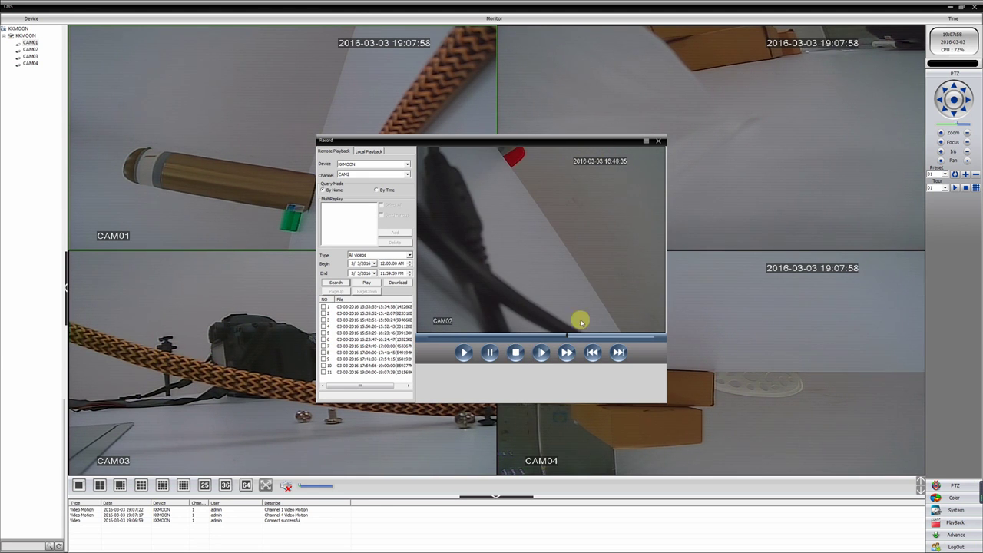
{"action": "left_click", "coordinate": [515, 352]}
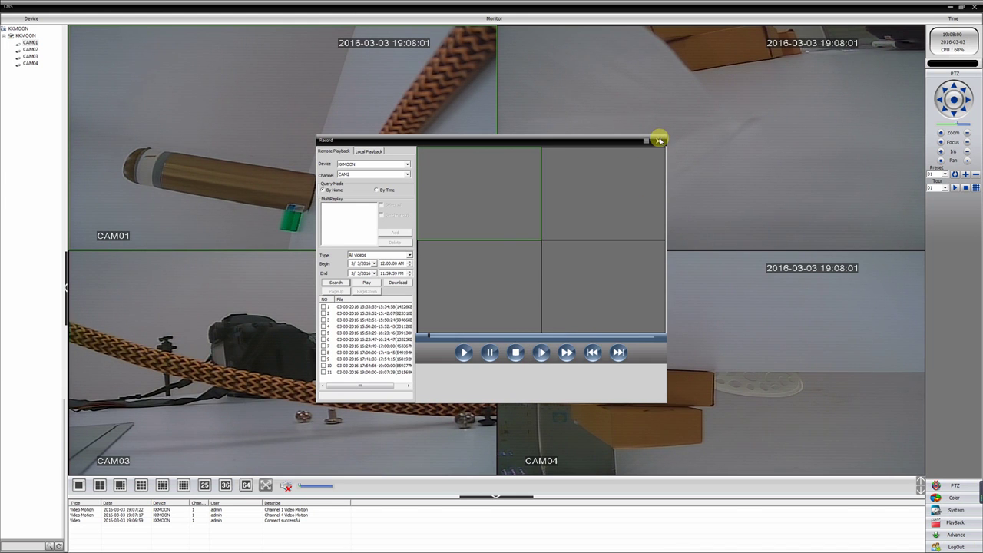
{"action": "left_click", "coordinate": [659, 140]}
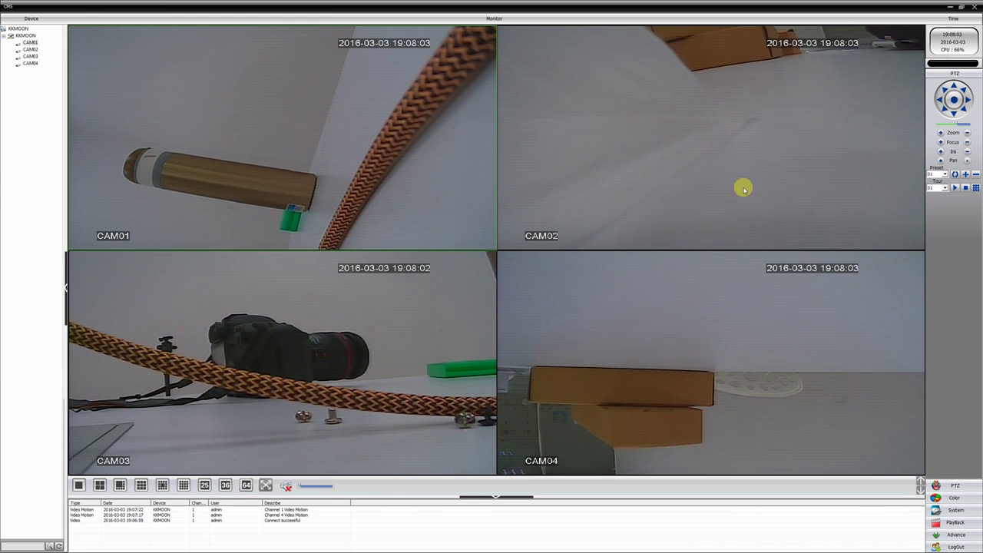
- Open Remote Config for the KKMOON recorder and review channel 1's Record schedule without changes
{"action": "left_click", "coordinate": [952, 536]}
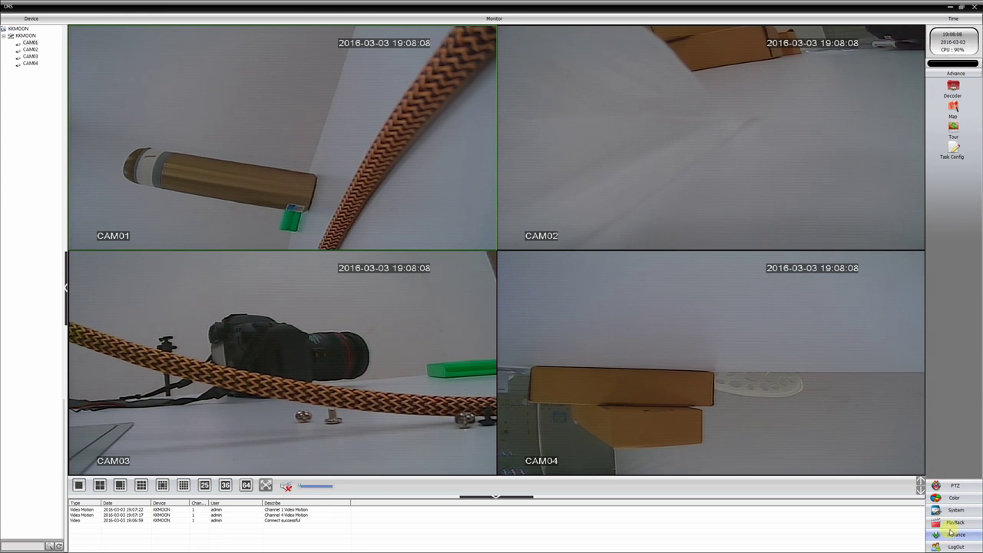
{"action": "left_click", "coordinate": [955, 510]}
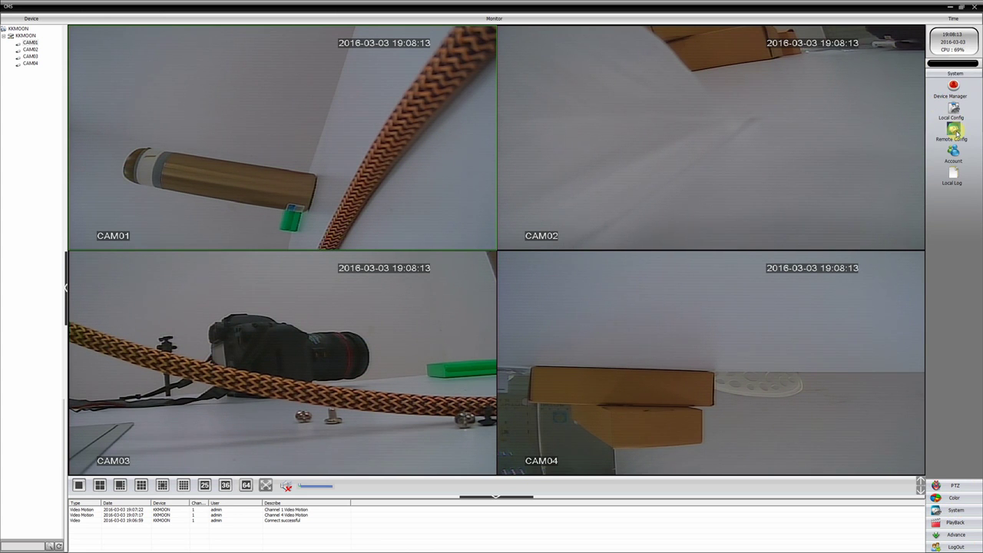
{"action": "left_click", "coordinate": [953, 131]}
{"action": "left_click", "coordinate": [381, 189]}
{"action": "left_click", "coordinate": [469, 254]}
{"action": "left_click", "coordinate": [472, 208]}
{"action": "left_click", "coordinate": [576, 209]}
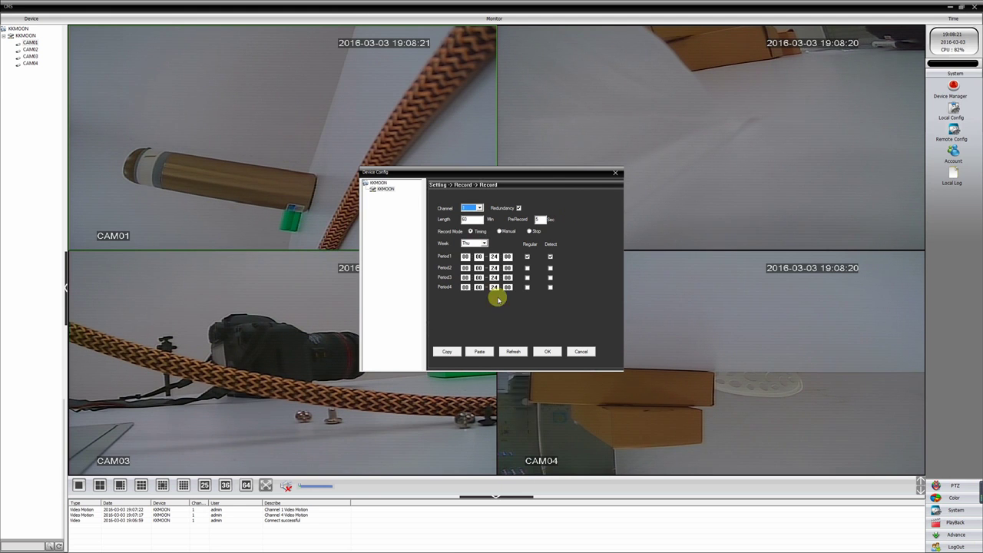
{"action": "left_click", "coordinate": [573, 352]}
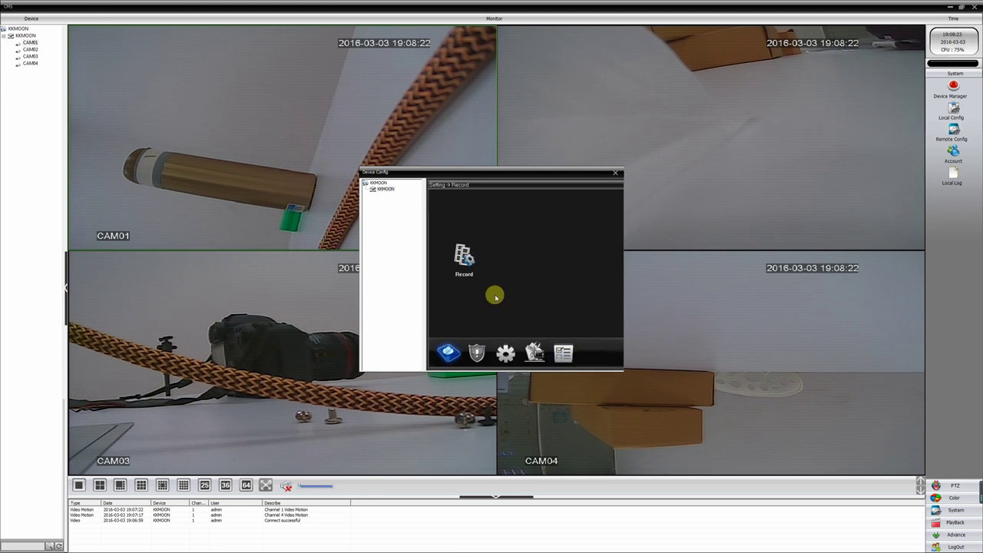
- Review the Video Motion alarm settings for channel 4, then go to the System settings
{"action": "left_click", "coordinate": [478, 352]}
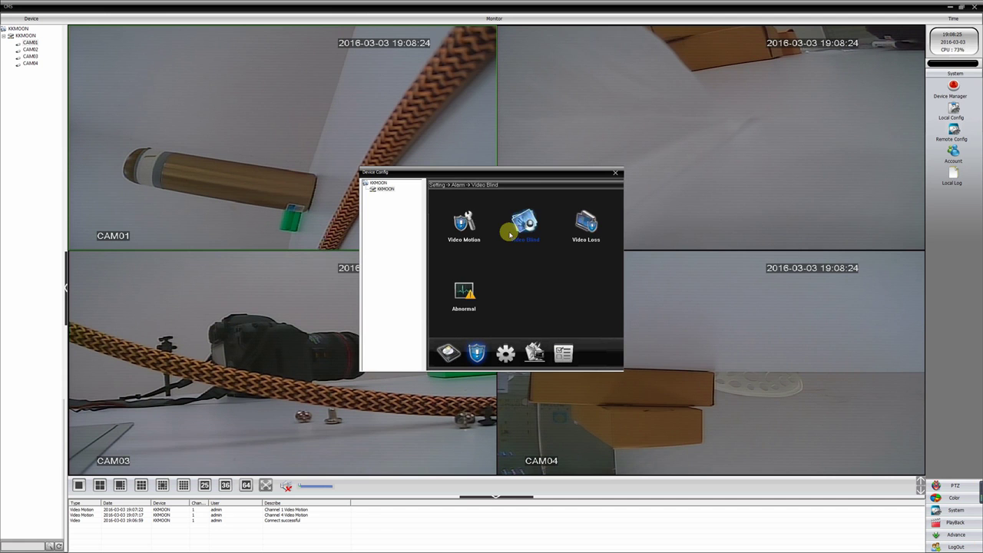
{"action": "left_click", "coordinate": [465, 224]}
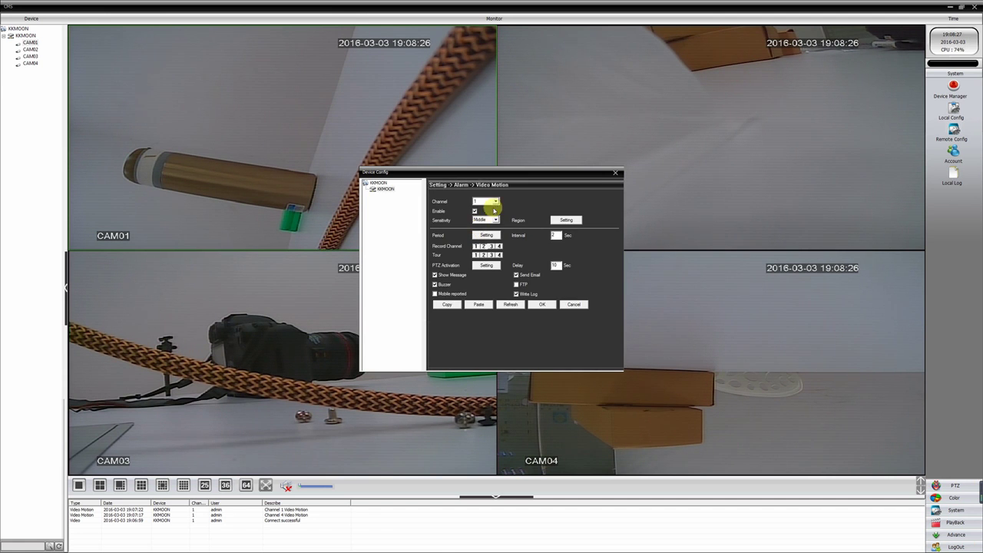
{"action": "left_click", "coordinate": [495, 201]}
{"action": "left_click", "coordinate": [486, 223]}
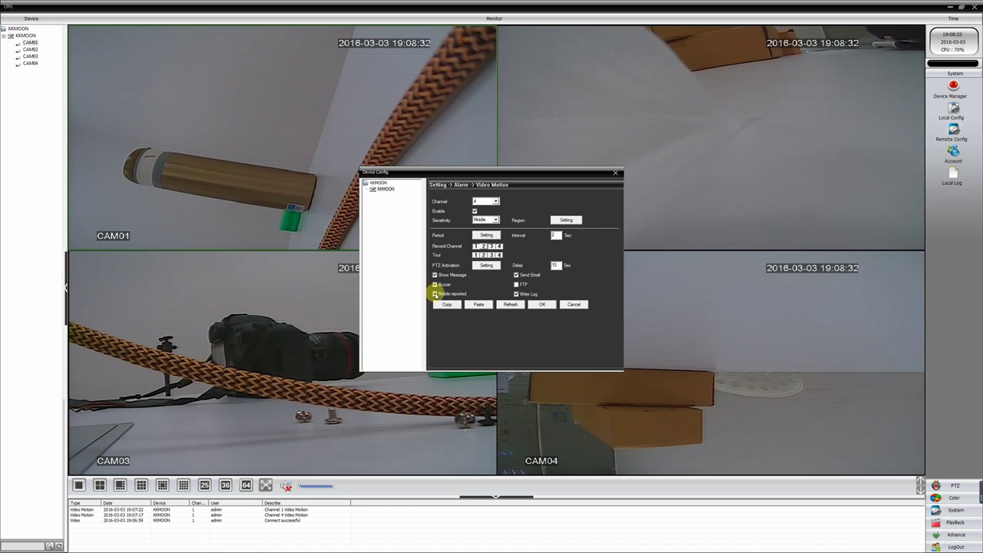
{"action": "left_click", "coordinate": [517, 285]}
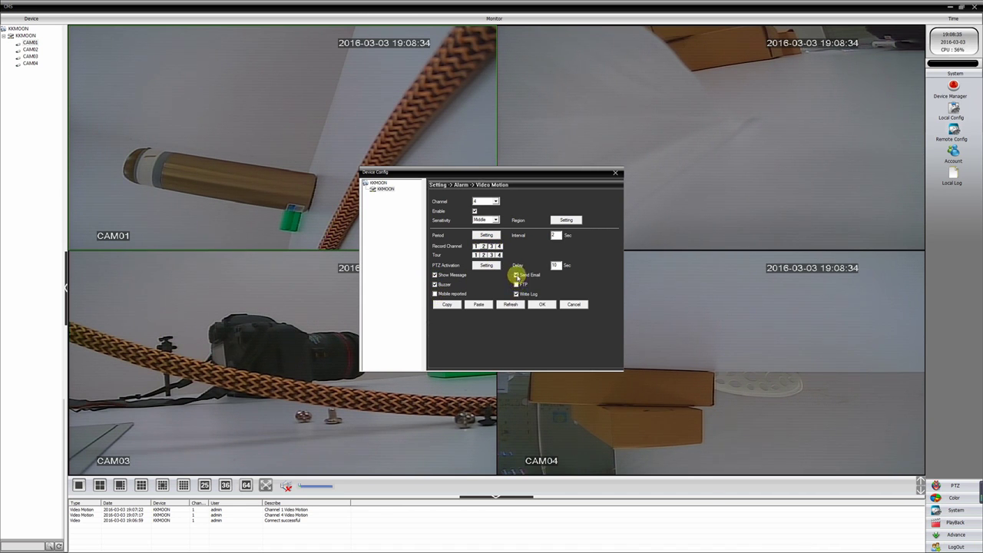
{"action": "left_click", "coordinate": [572, 306]}
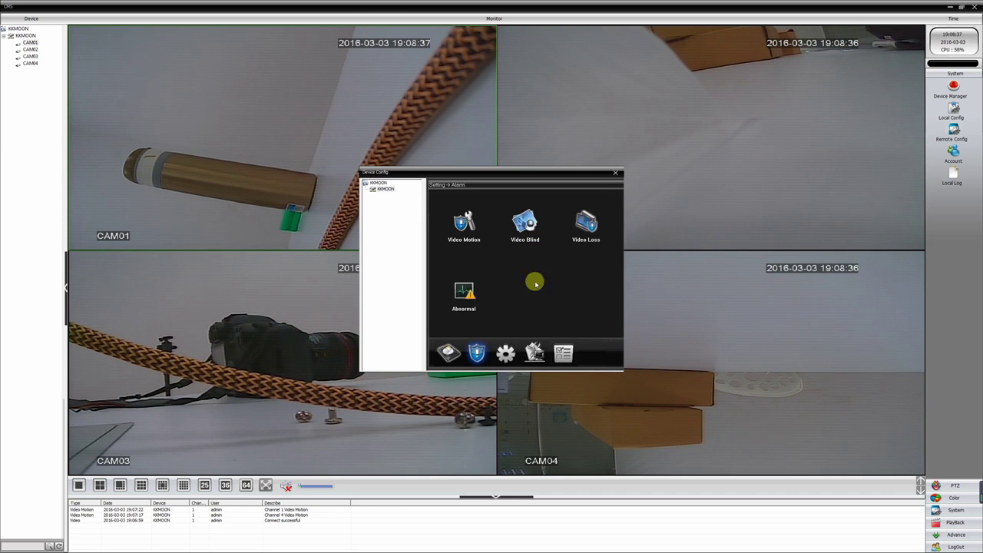
{"action": "left_click", "coordinate": [506, 352]}
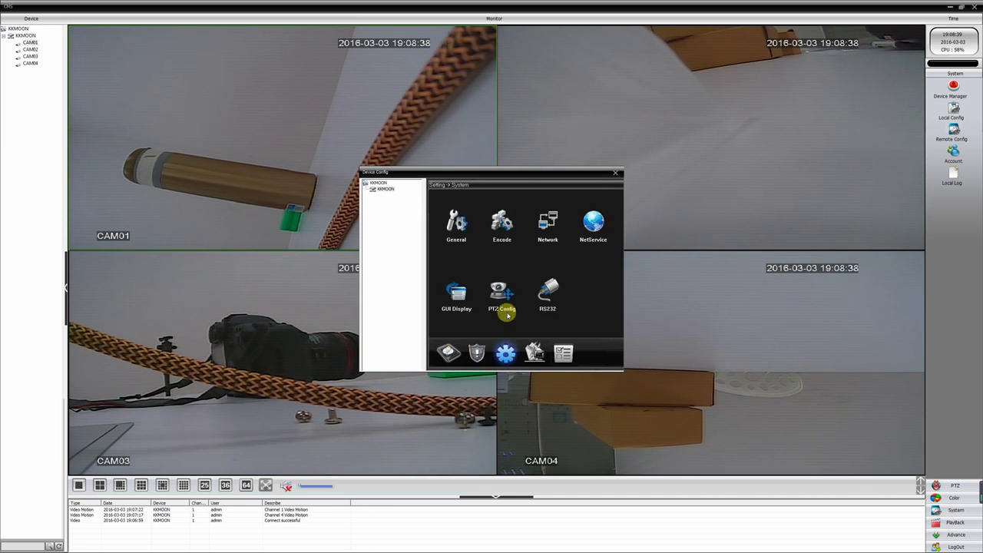
- Look over the General settings, keeping ENGLISH as the interface language, without saving changes
{"action": "left_click", "coordinate": [456, 230]}
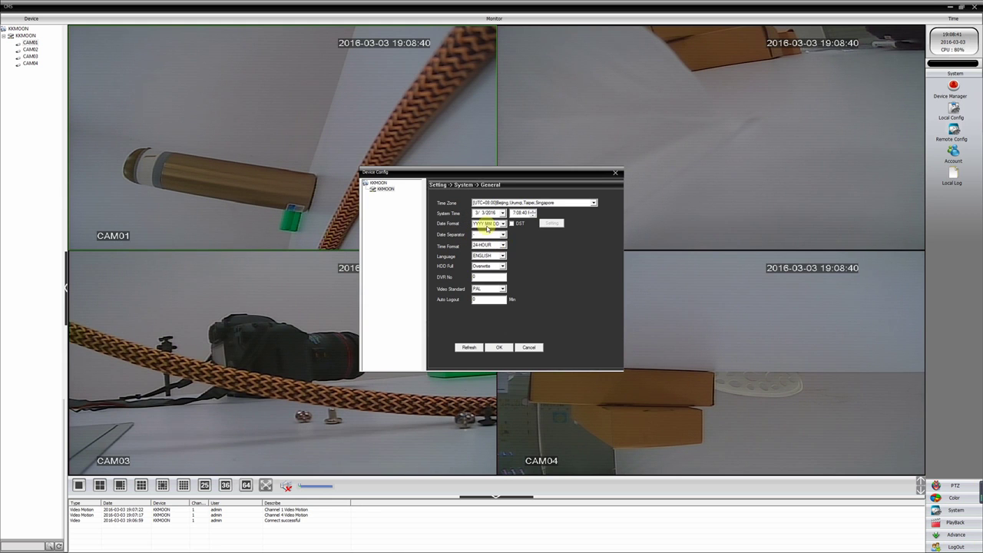
{"action": "left_click", "coordinate": [499, 260]}
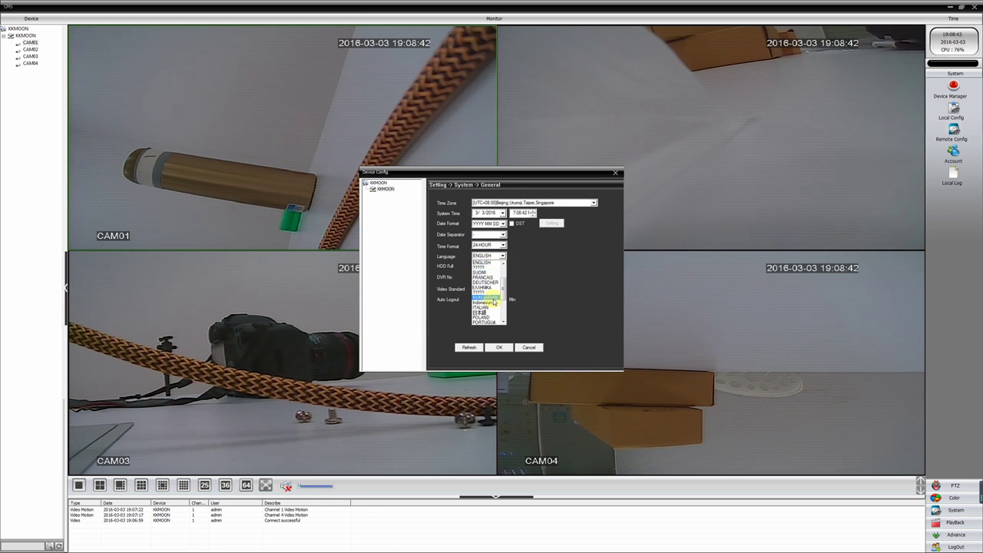
{"action": "left_click", "coordinate": [522, 265]}
{"action": "left_click", "coordinate": [529, 347]}
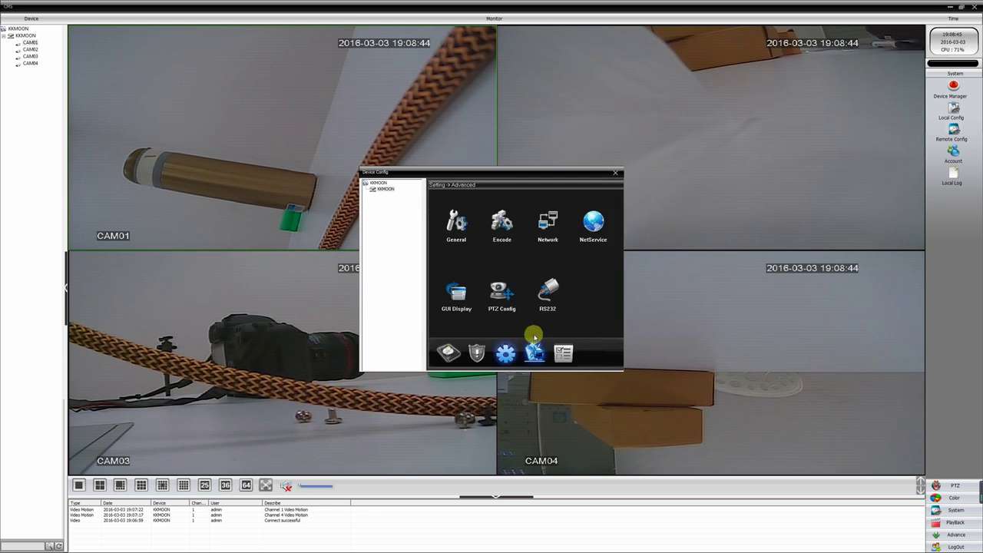
- Save the Network settings with DHCP enabled, declining the DVR restart
{"action": "left_click", "coordinate": [548, 222]}
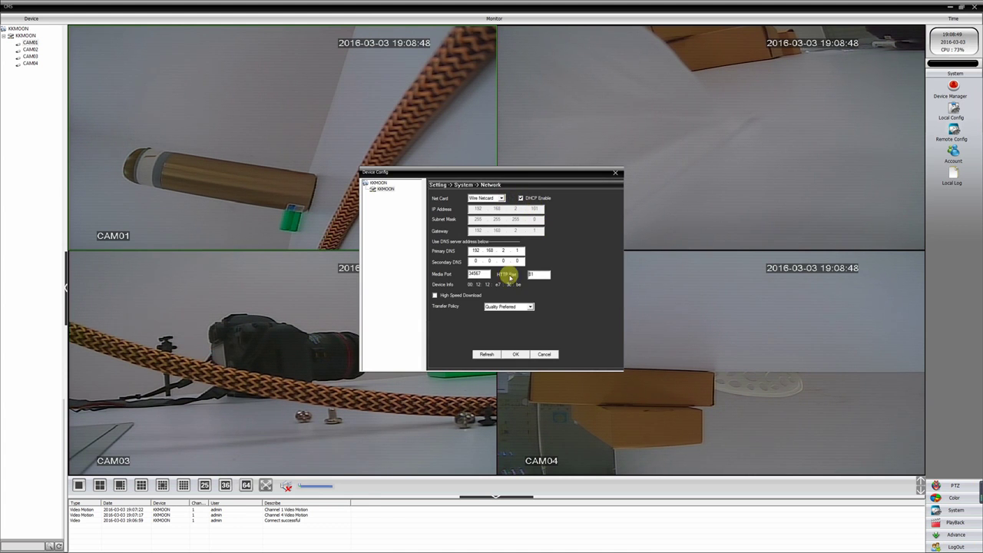
{"action": "left_click", "coordinate": [515, 354]}
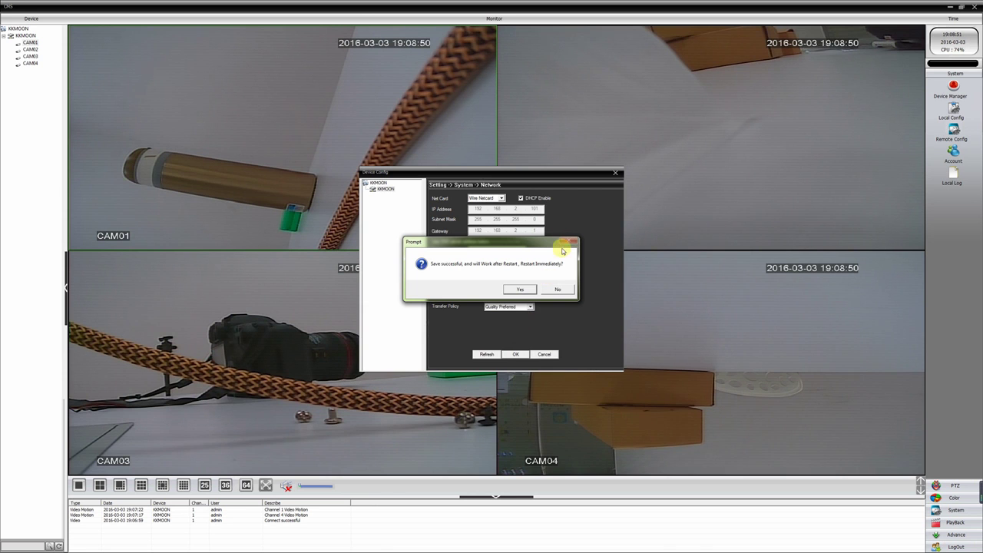
{"action": "left_click", "coordinate": [558, 290]}
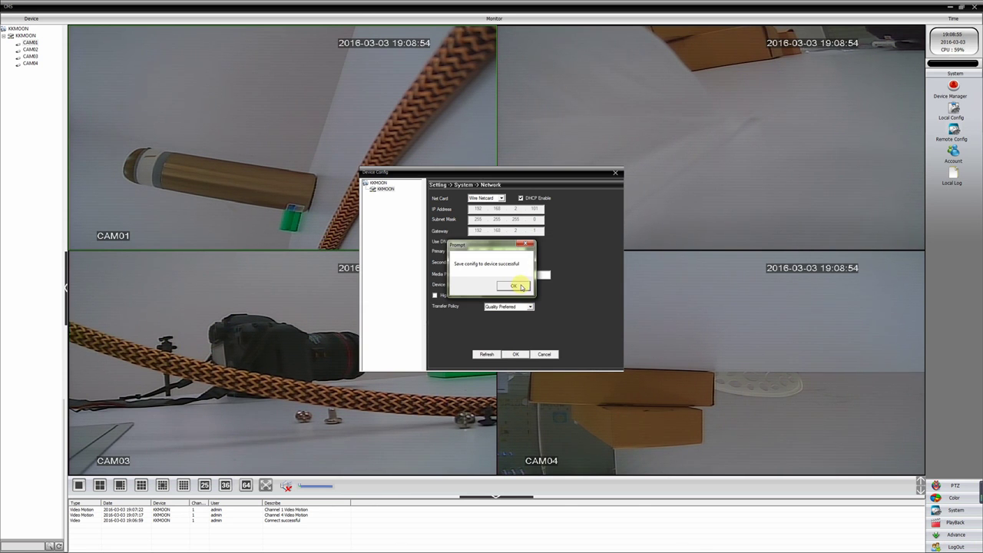
{"action": "left_click", "coordinate": [521, 287]}
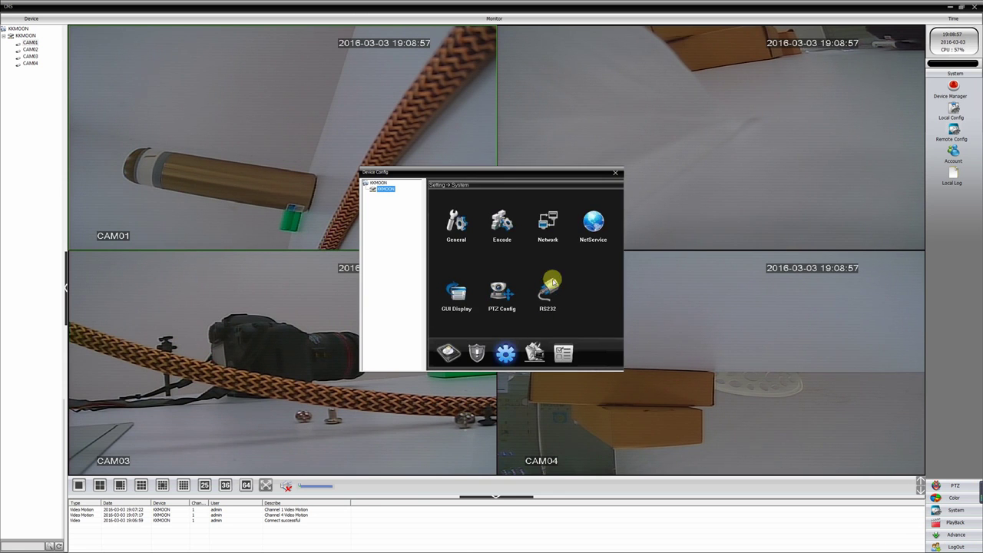
- Enable EMAIL alerts with server smtp.163.com on port 25, entering the account and mail addresses
{"action": "left_click", "coordinate": [591, 229]}
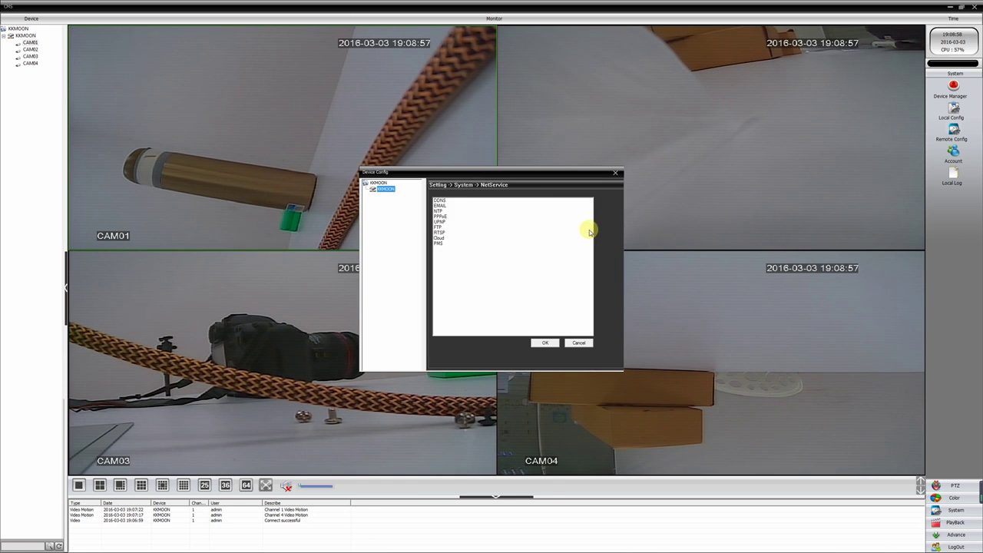
{"action": "double_click", "coordinate": [440, 206]}
{"action": "left_click", "coordinate": [462, 219]}
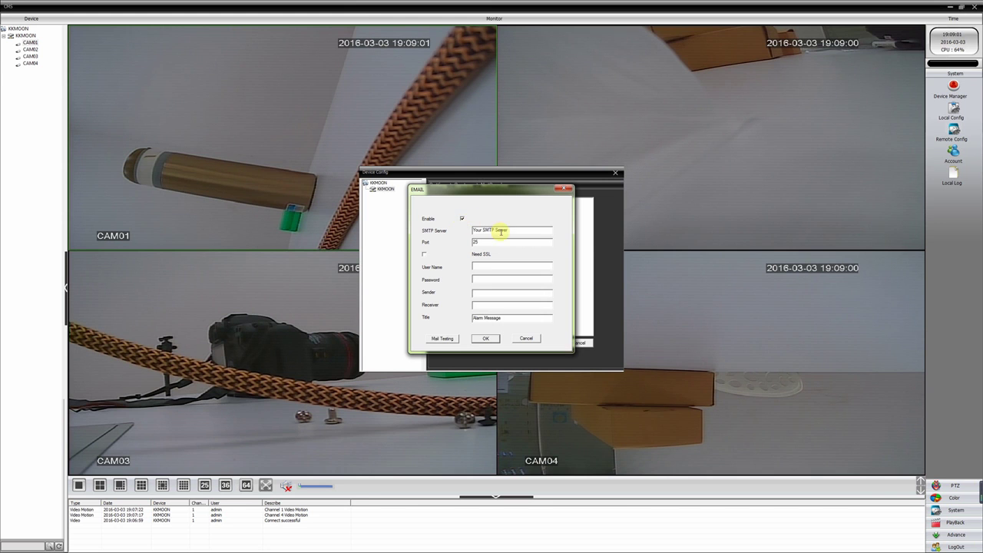
{"action": "left_click_drag", "start_coordinate": [507, 230], "coordinate": [459, 223]}
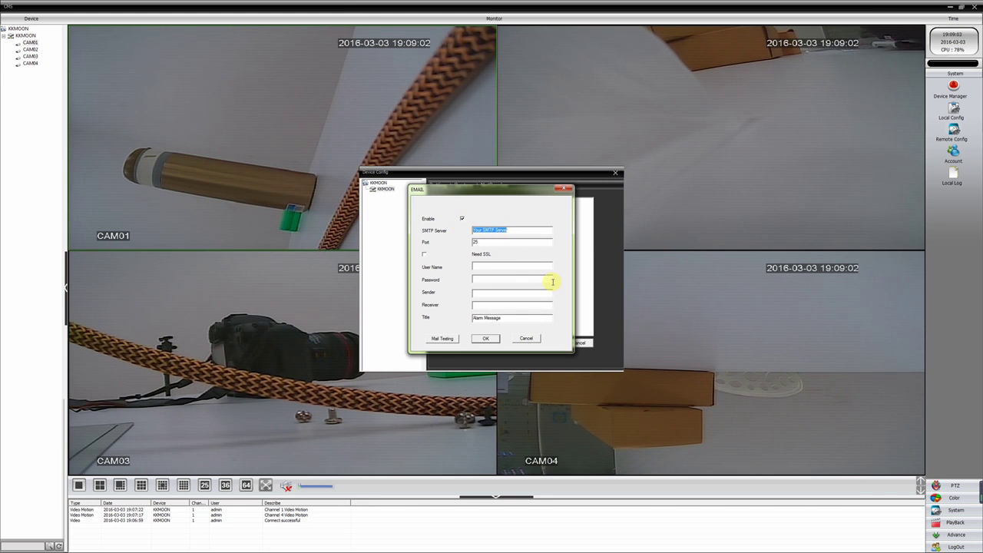
{"action": "type", "text": "smtp.163.com"}
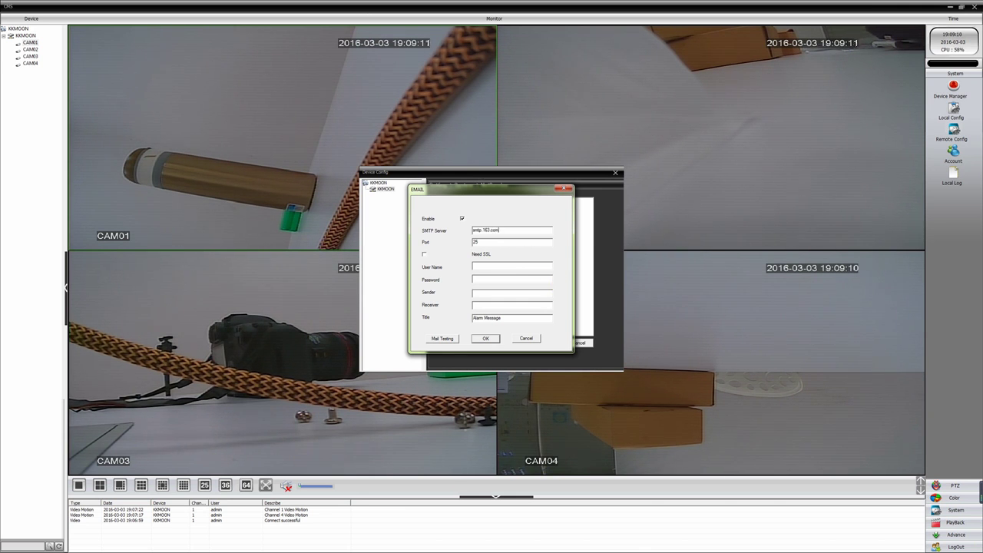
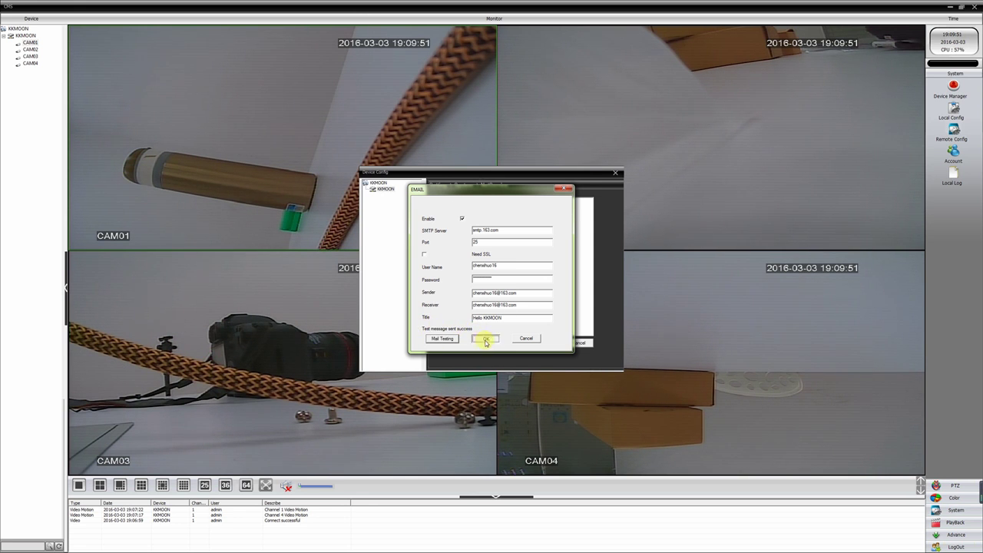
- Save the e-mail settings, with title 'Hello KKMOON', to the DVR
{"action": "left_click", "coordinate": [485, 340]}
{"action": "left_click", "coordinate": [541, 344]}
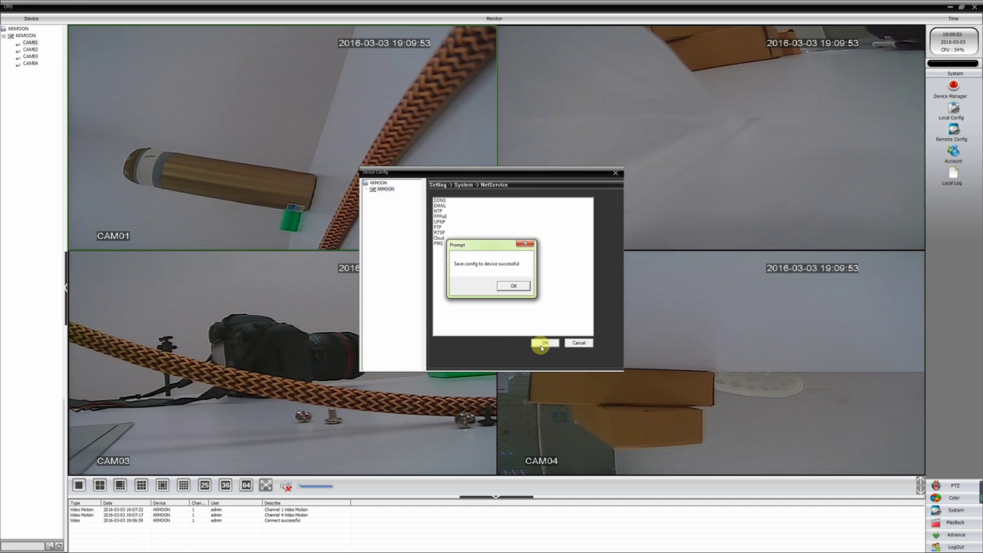
{"action": "left_click", "coordinate": [513, 286]}
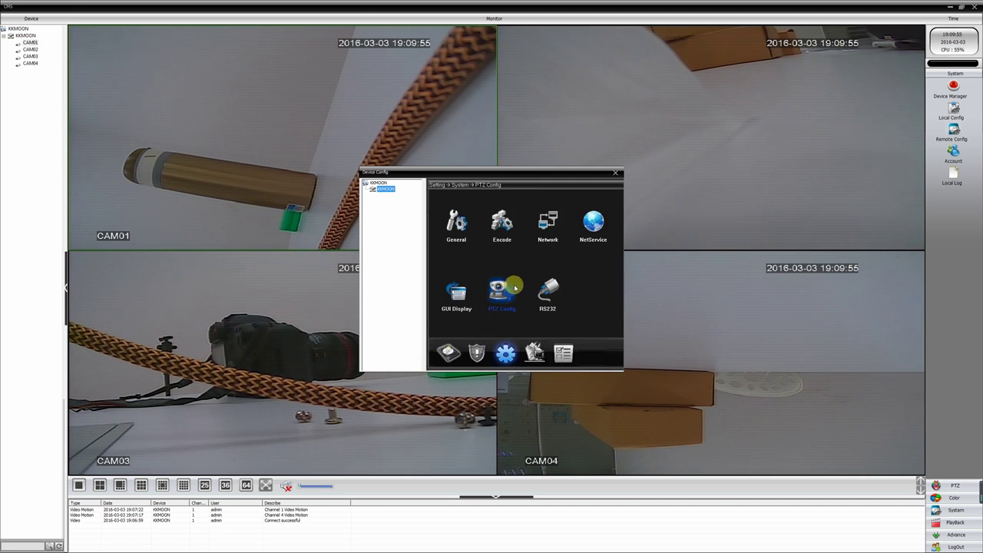
- View the DVR's Info > Version details and select its Serial ID
{"action": "left_click", "coordinate": [538, 349]}
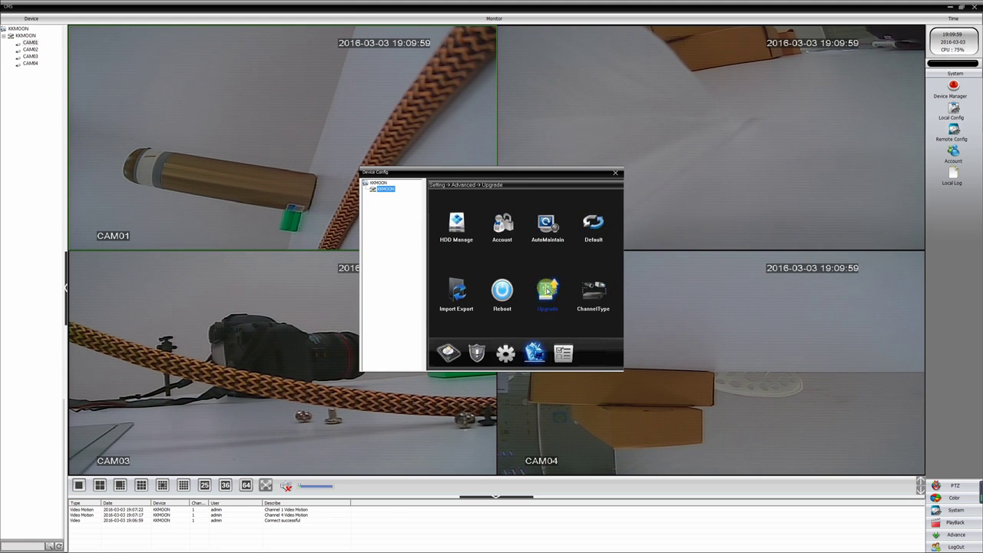
{"action": "left_click", "coordinate": [564, 353]}
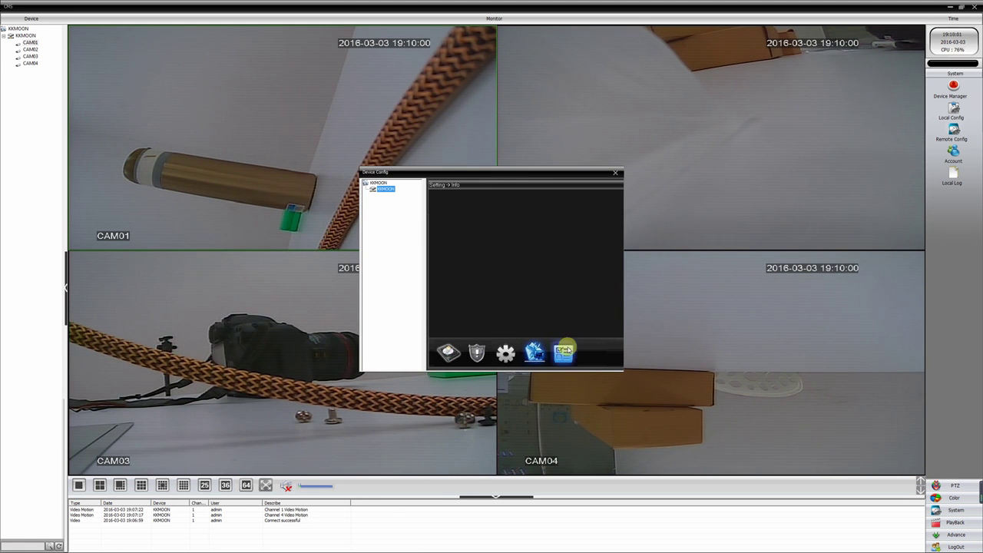
{"action": "left_click", "coordinate": [588, 260]}
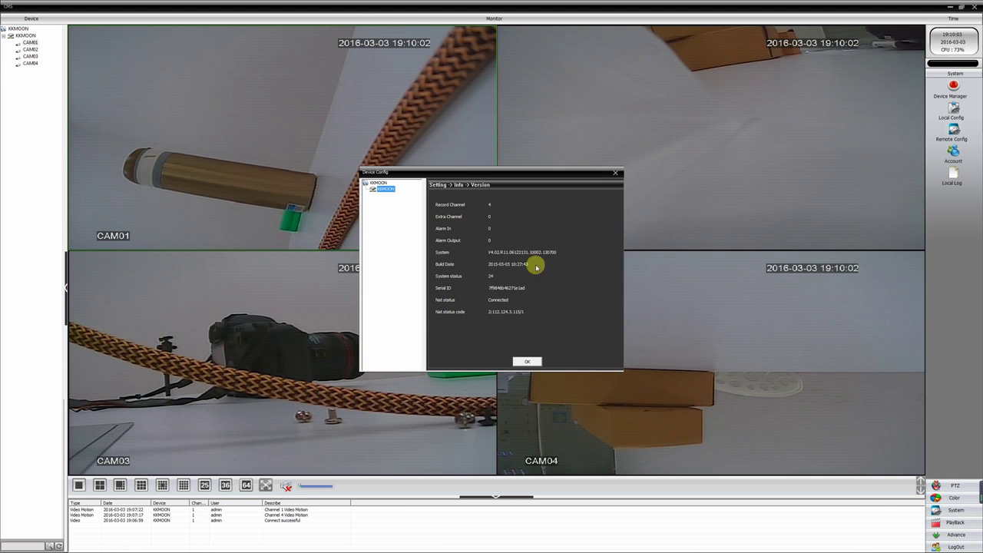
{"action": "double_click", "coordinate": [506, 289]}
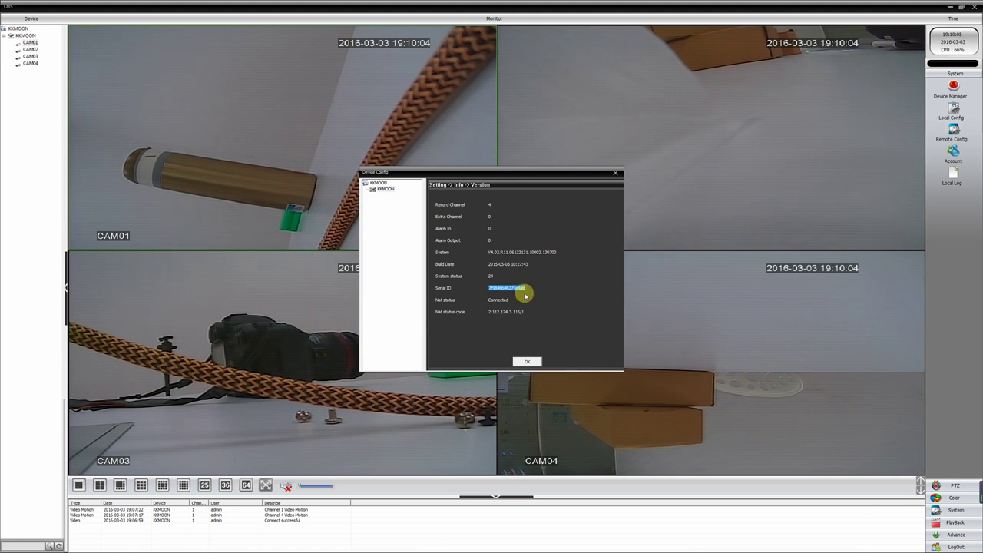
{"action": "left_click", "coordinate": [529, 361]}
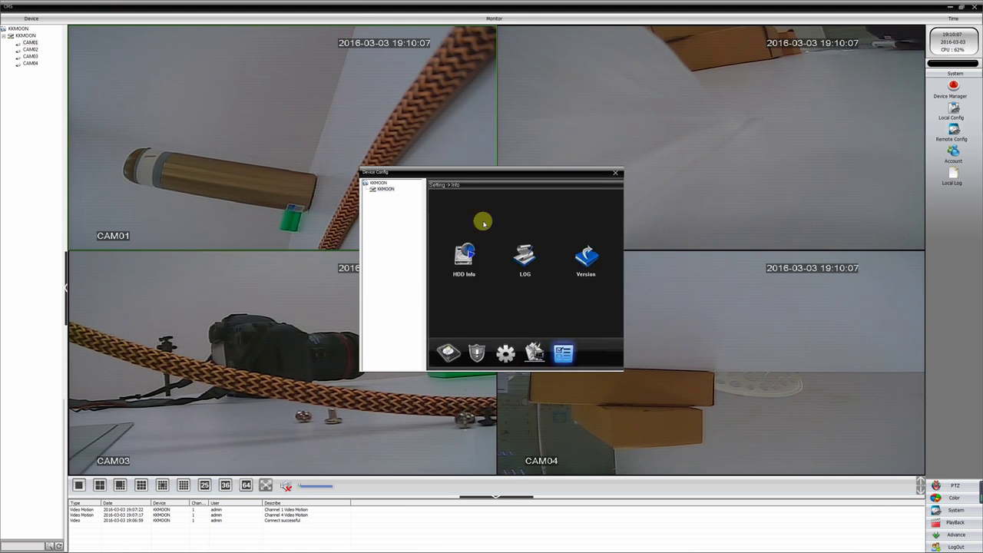
- Close Device Config, then log out and exit CMS
{"action": "left_click", "coordinate": [616, 175]}
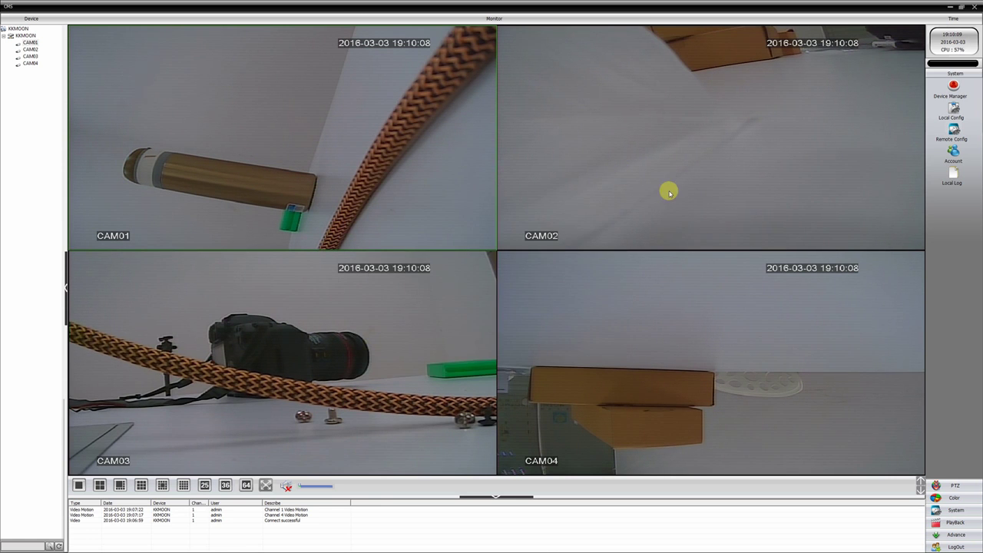
{"action": "left_click", "coordinate": [956, 547]}
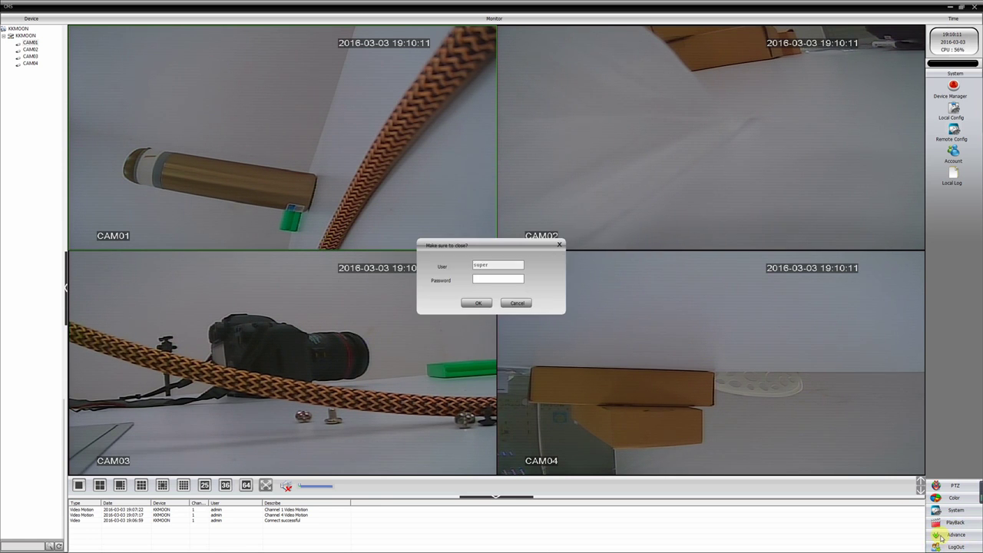
{"action": "left_click", "coordinate": [476, 304]}
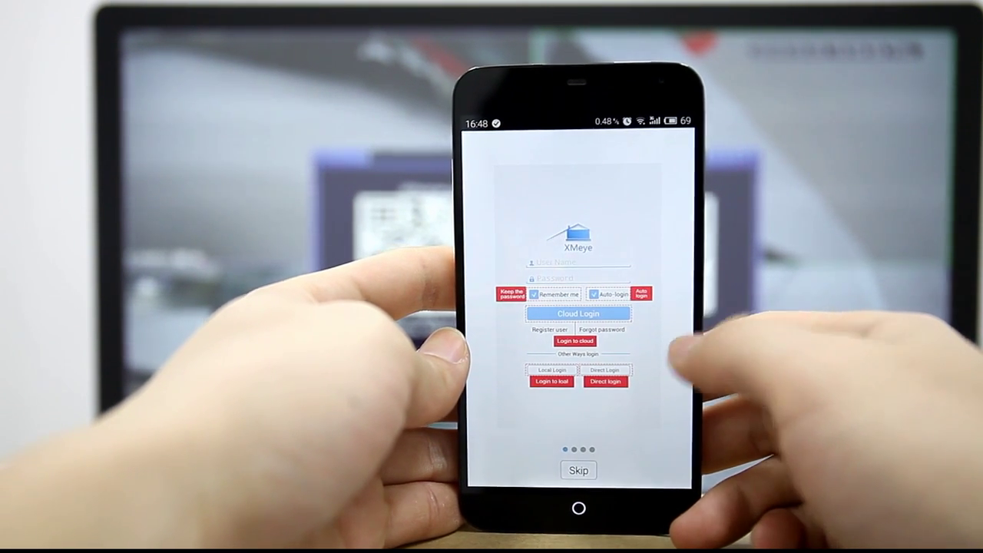
- Swipe past the XMeye tutorial to login, then open Add Device's QR-code scanner
{"action": "left_click_drag", "start_coordinate": [645, 346], "coordinate": [537, 350]}
{"action": "left_click_drag", "start_coordinate": [653, 384], "coordinate": [553, 388]}
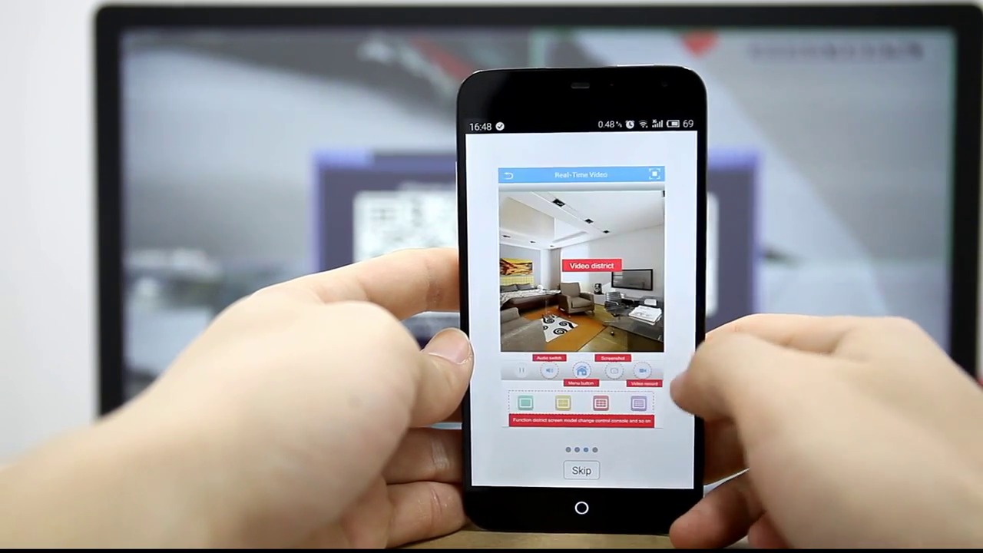
{"action": "left_click_drag", "start_coordinate": [676, 384], "coordinate": [568, 392]}
{"action": "left_click", "coordinate": [582, 468]}
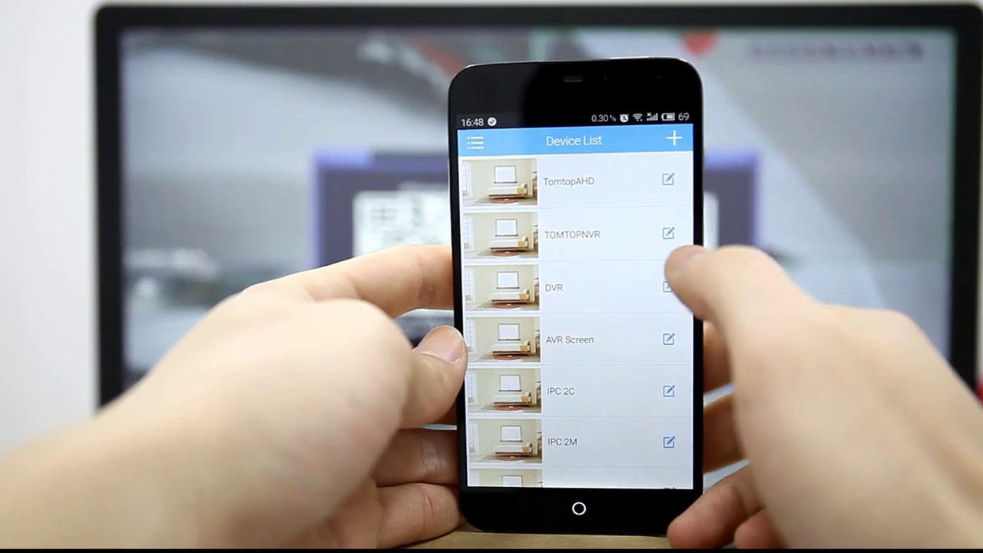
{"action": "left_click", "coordinate": [671, 136]}
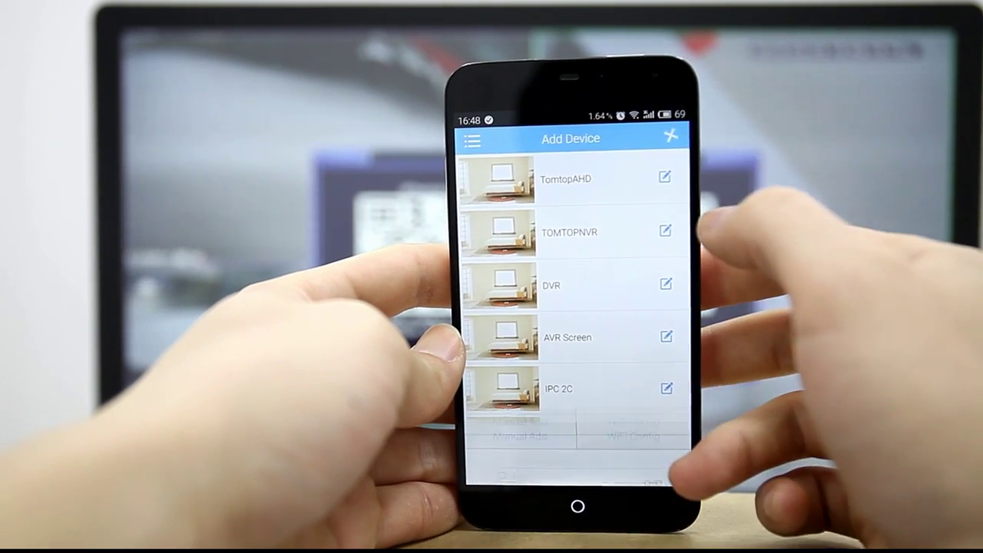
{"action": "left_click", "coordinate": [647, 238]}
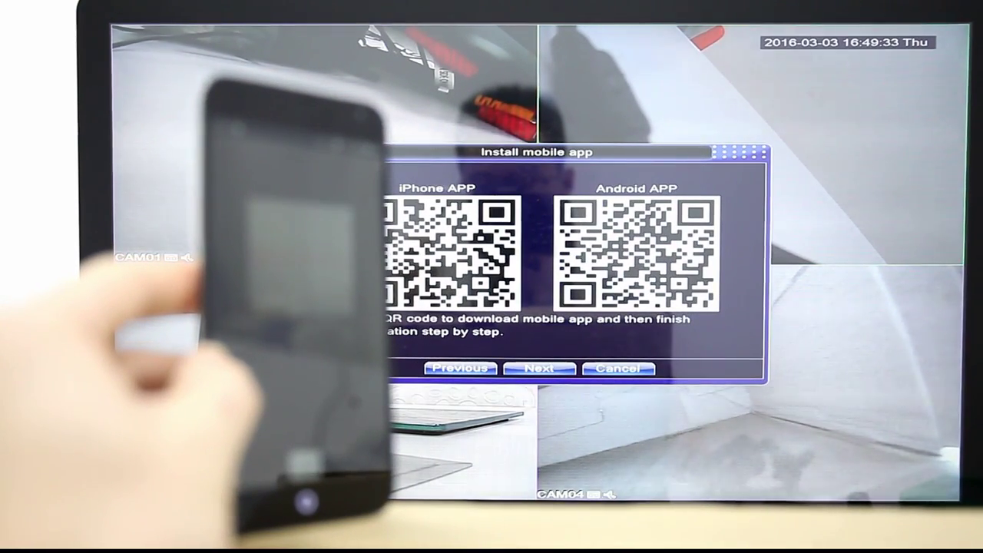
- Advance from the app download codes to the Add devices page showing the SN QR code
{"action": "left_click", "coordinate": [556, 375]}
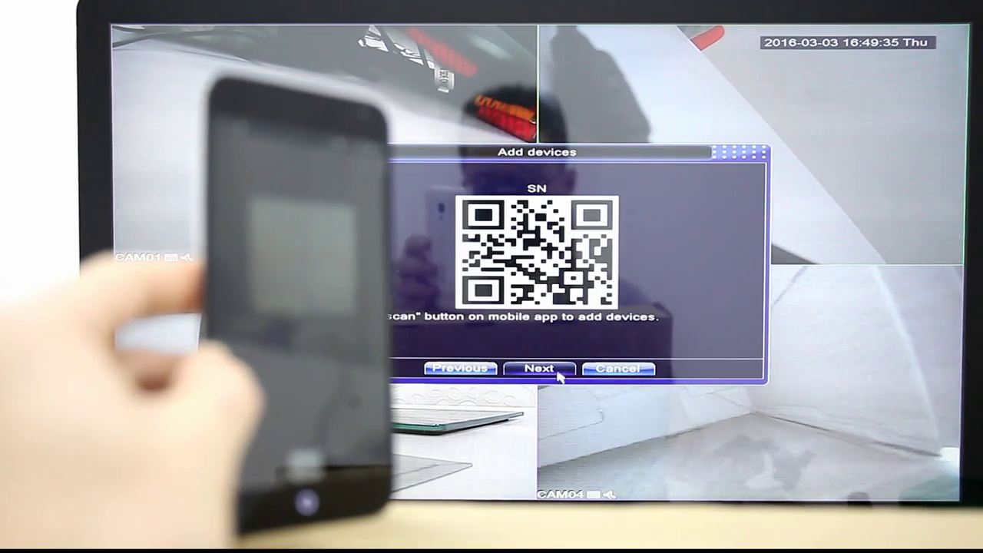